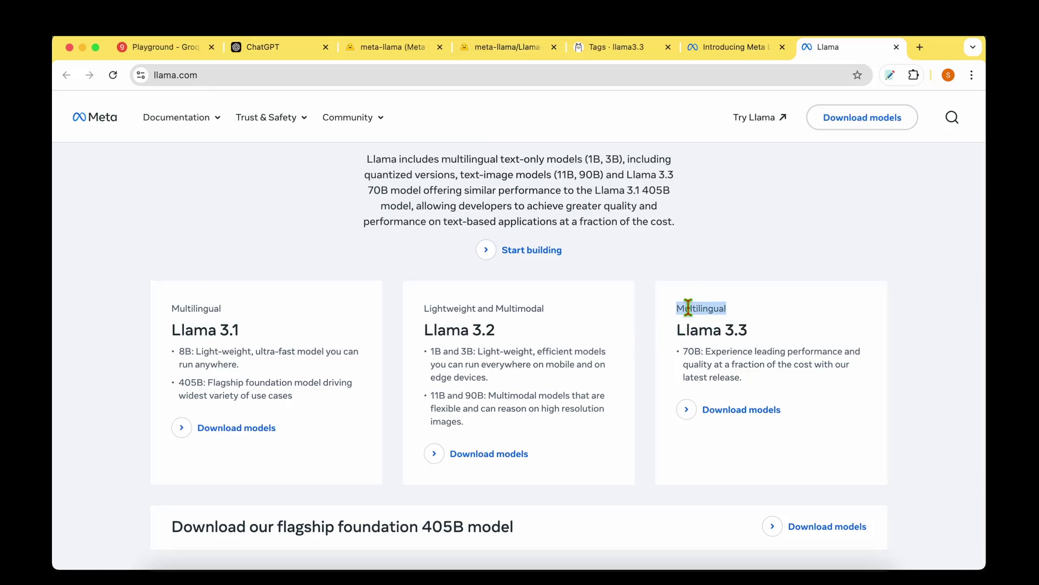
Highlight the Llama 3.3 card heading, its description, and the intro's Llama 3.3 70B claim
drag(692, 309, 738, 326)
click(769, 324)
click(740, 351)
drag(731, 352, 740, 382)
click(752, 381)
scroll(687, 309, up, 2)
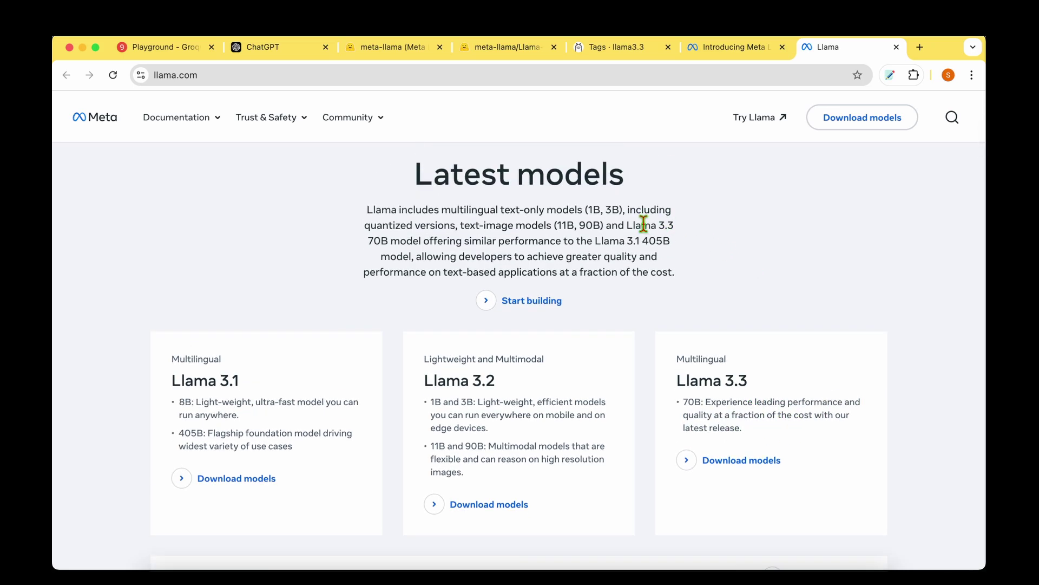
double_click(644, 224)
mouse_move(675, 225)
mouse_down()
mouse_move(404, 240)
mouse_move(662, 234)
mouse_up()
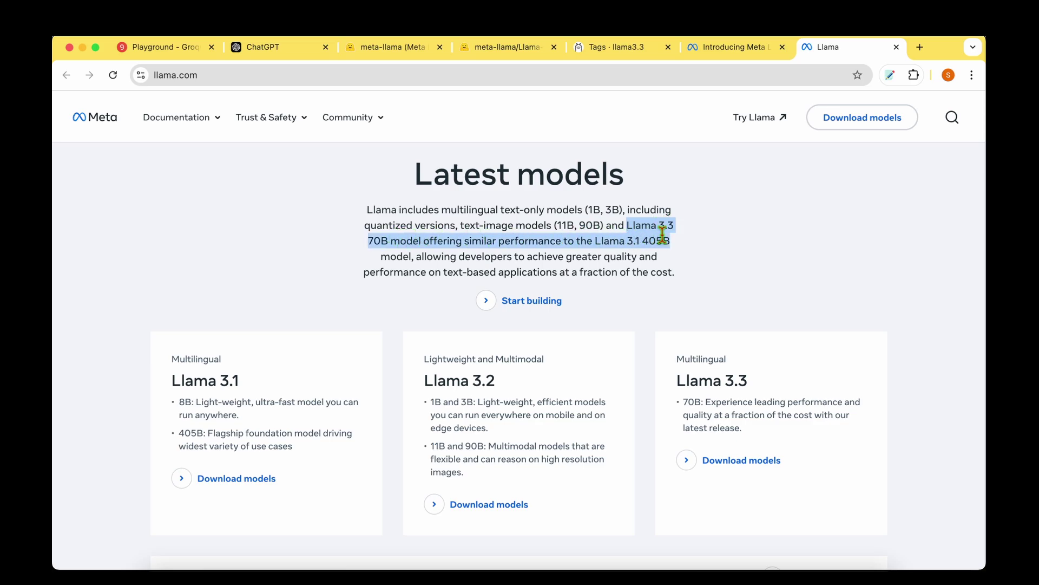
click(704, 241)
Highlight the 405B flagship foundation model heading further down the page
scroll(736, 233, down, 2)
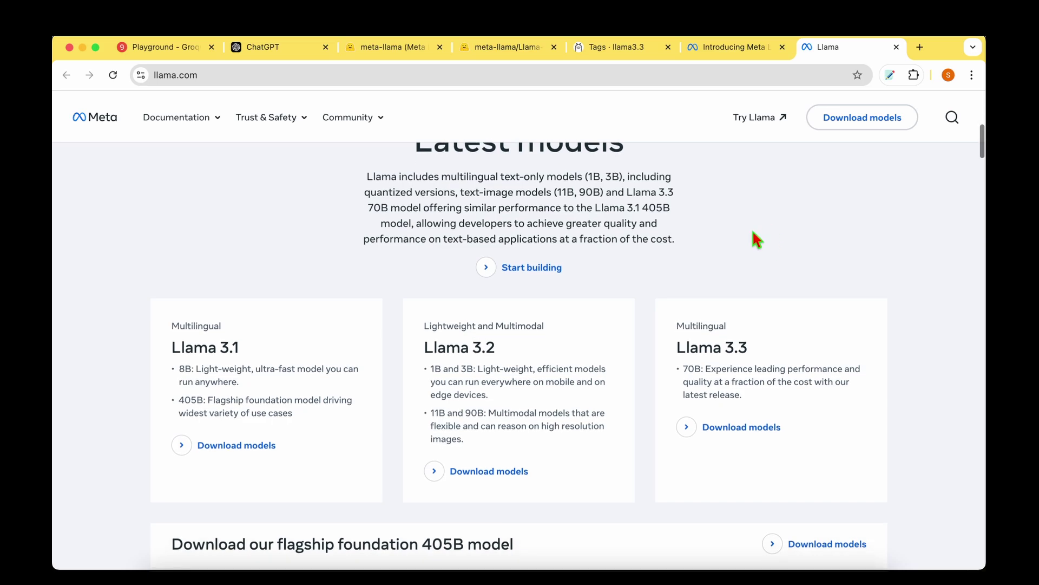
scroll(675, 219, down, 4)
drag(423, 439, 503, 436)
click(515, 436)
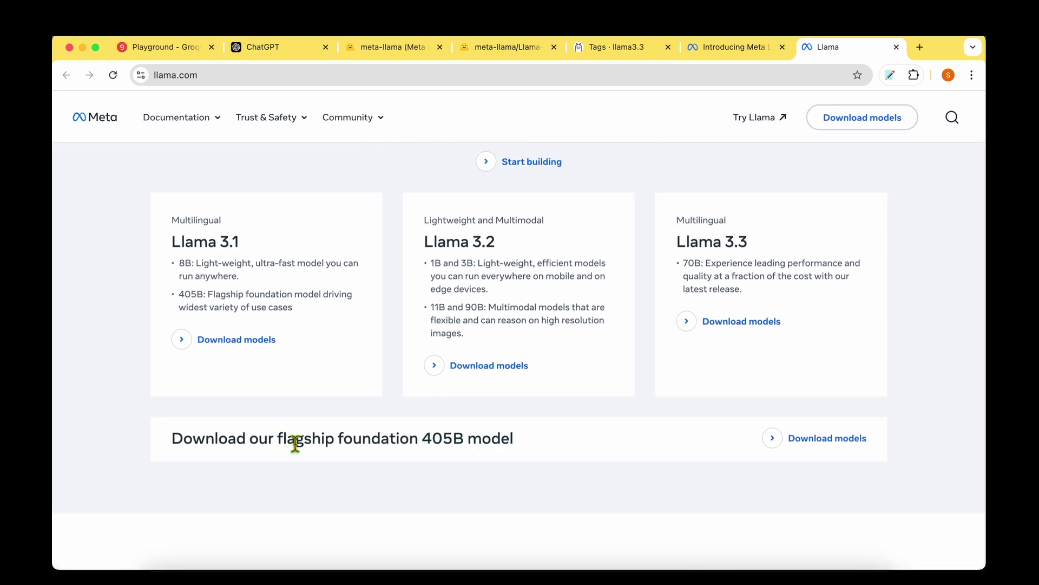
drag(292, 439, 390, 431)
click(567, 450)
scroll(569, 453, up, 4)
scroll(569, 452, up, 2)
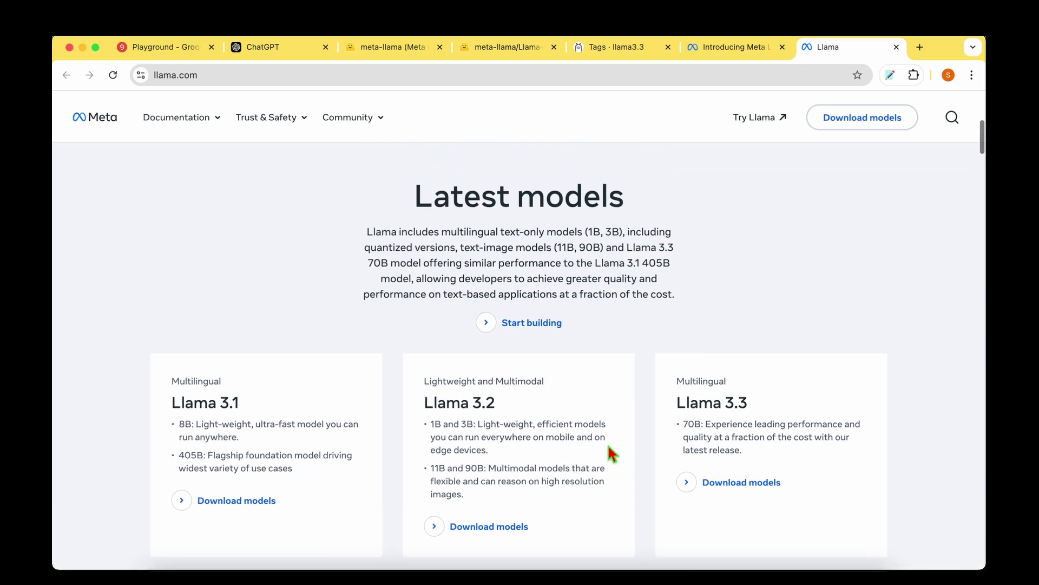
Highlight the Llama 3.3 card title, the 70B description line and the word 405B
triple_click(703, 402)
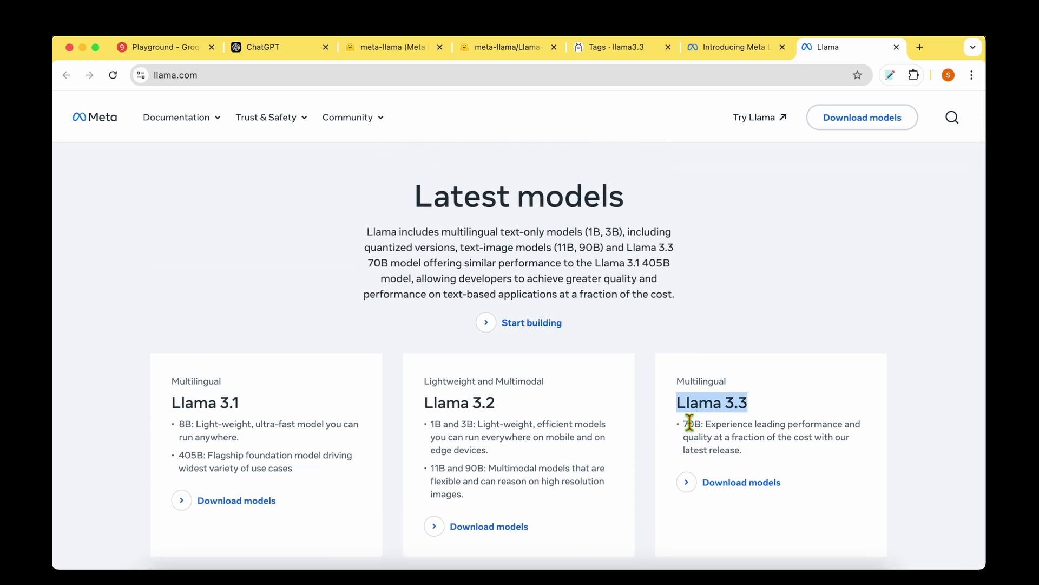
drag(683, 423, 784, 422)
click(783, 421)
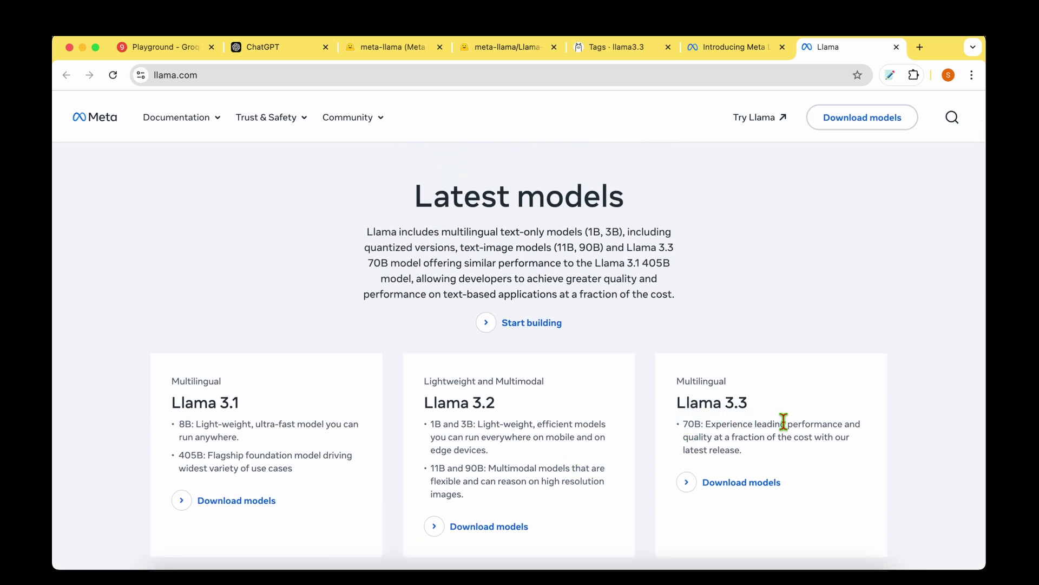
double_click(652, 263)
click(707, 289)
scroll(764, 265, down, 2)
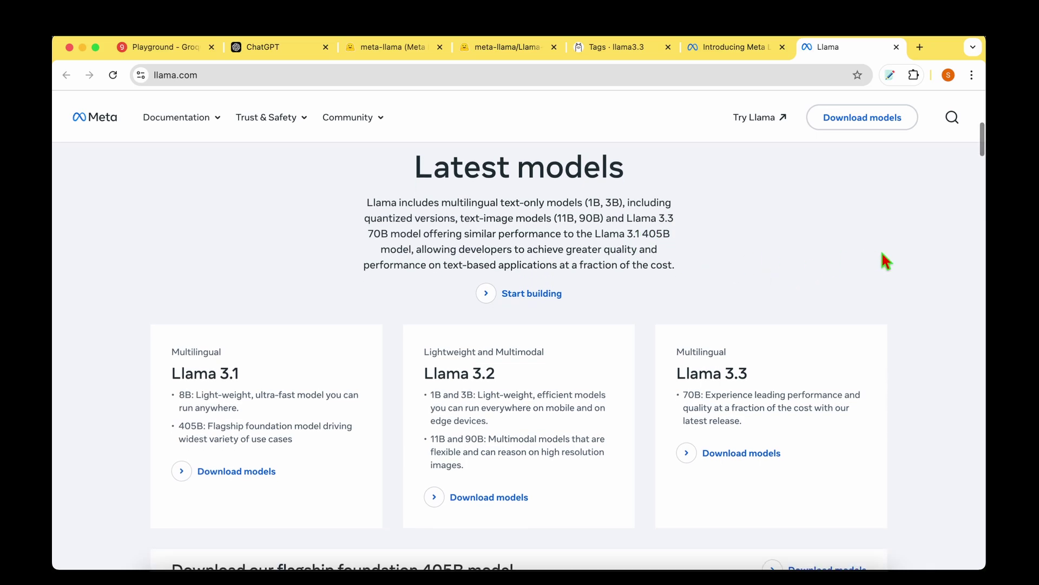
scroll(912, 285, down, 2)
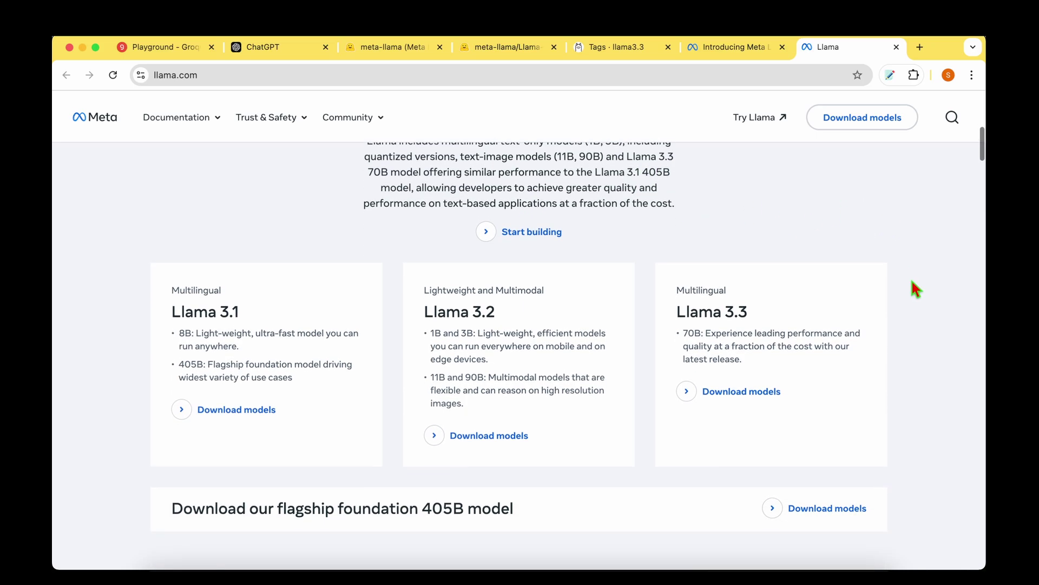
drag(677, 310, 779, 334)
click(788, 334)
On the Hugging Face tab, highlight the contact-information notice and expand the Llama 3.3 license agreement
key(super+4)
scroll(441, 336, down, 3)
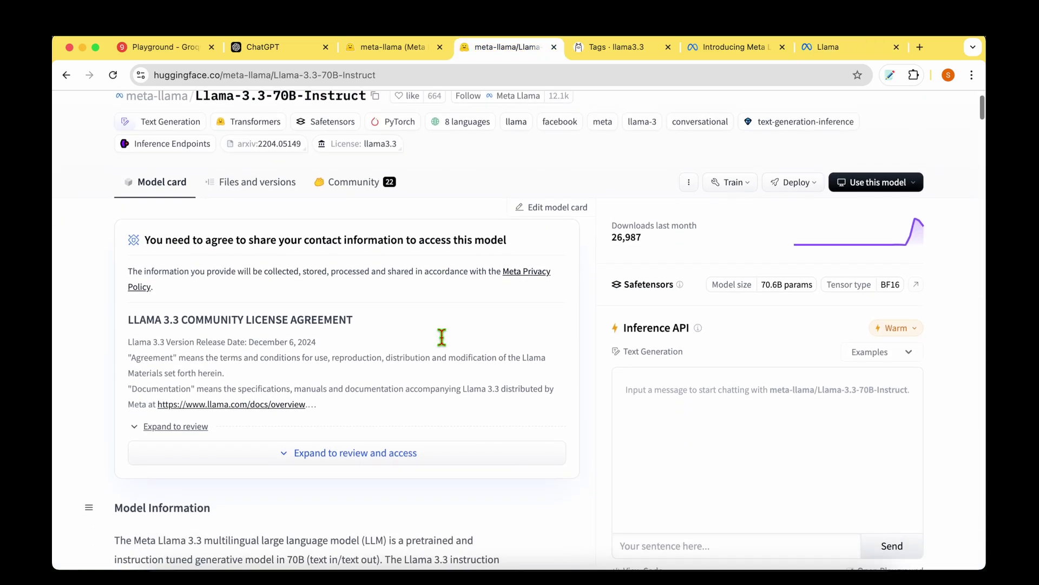
drag(216, 231, 425, 230)
click(427, 233)
scroll(449, 257, down, 1)
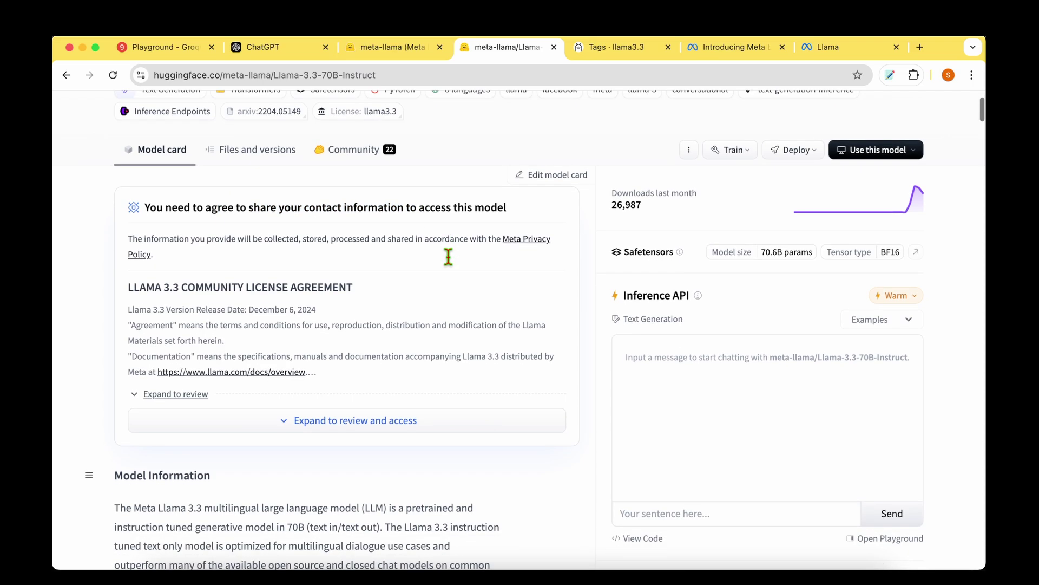
click(285, 422)
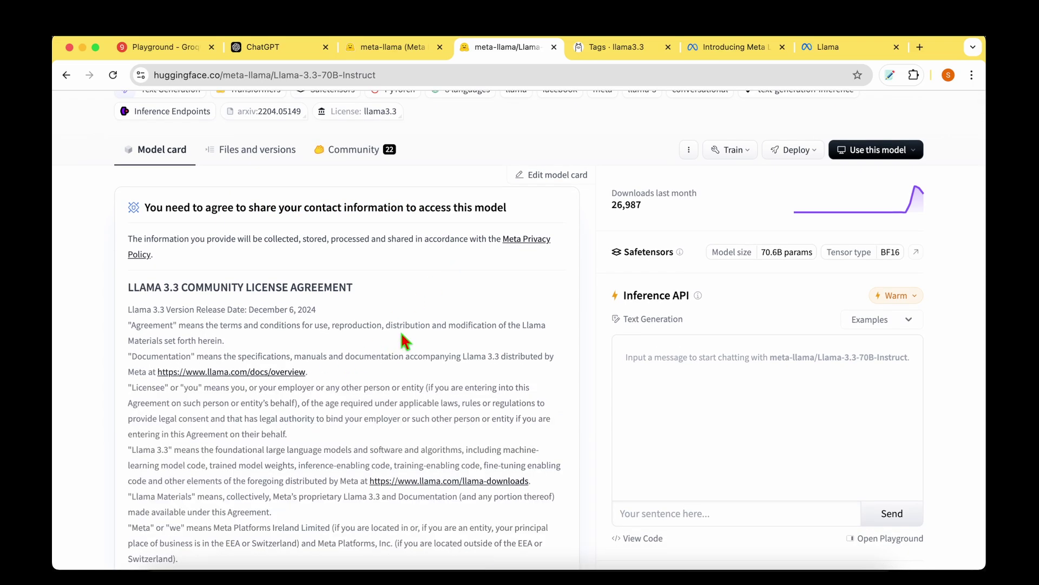
Highlight the multilingual LLM description, supported languages list and instruction-tuned model text in Model Information
scroll(611, 287, down, 10)
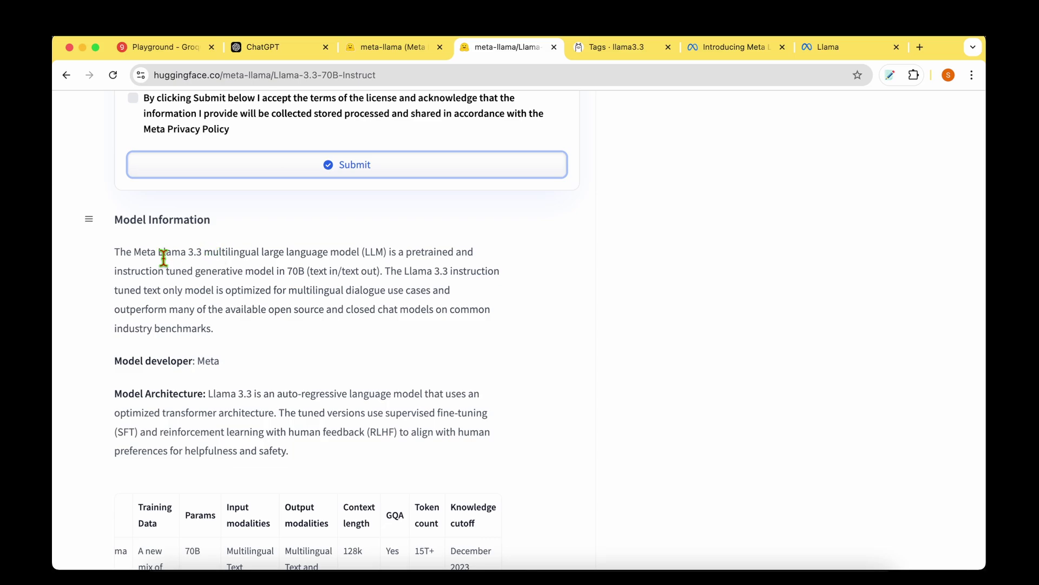
double_click(173, 253)
drag(173, 253, 348, 251)
click(346, 252)
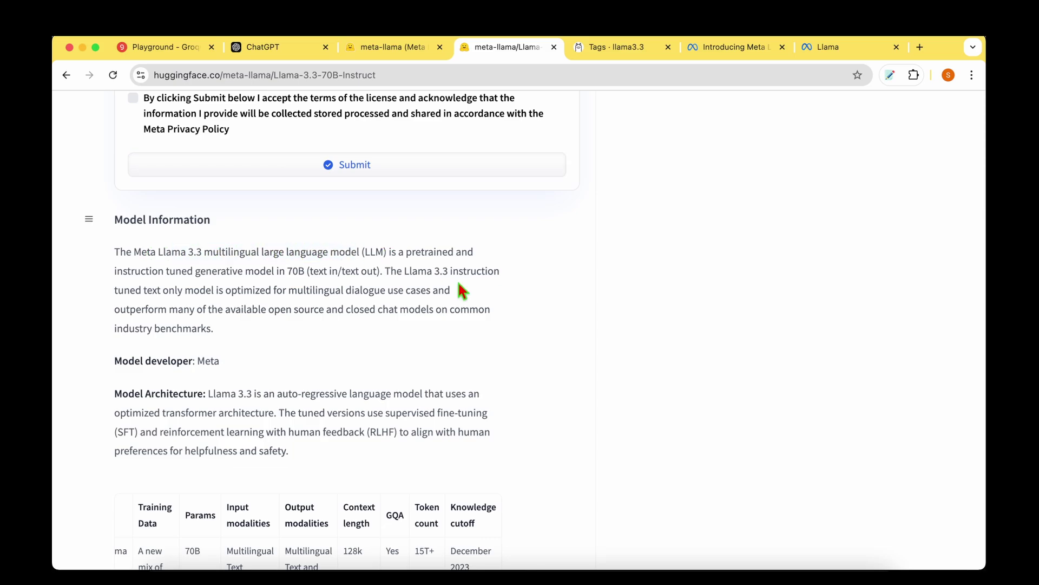
scroll(657, 281, down, 6)
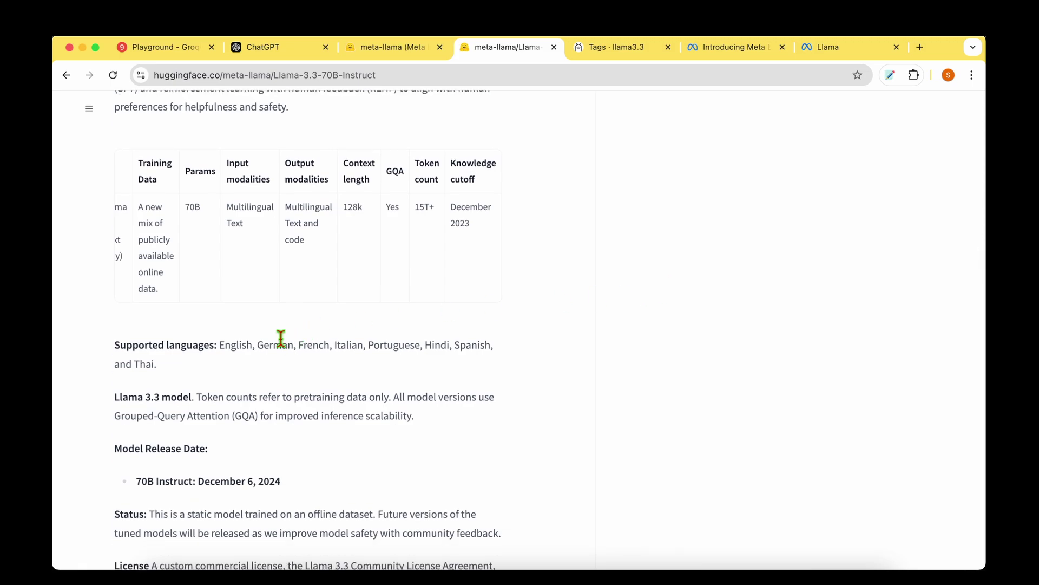
drag(259, 344, 152, 360)
click(207, 368)
scroll(497, 365, up, 6)
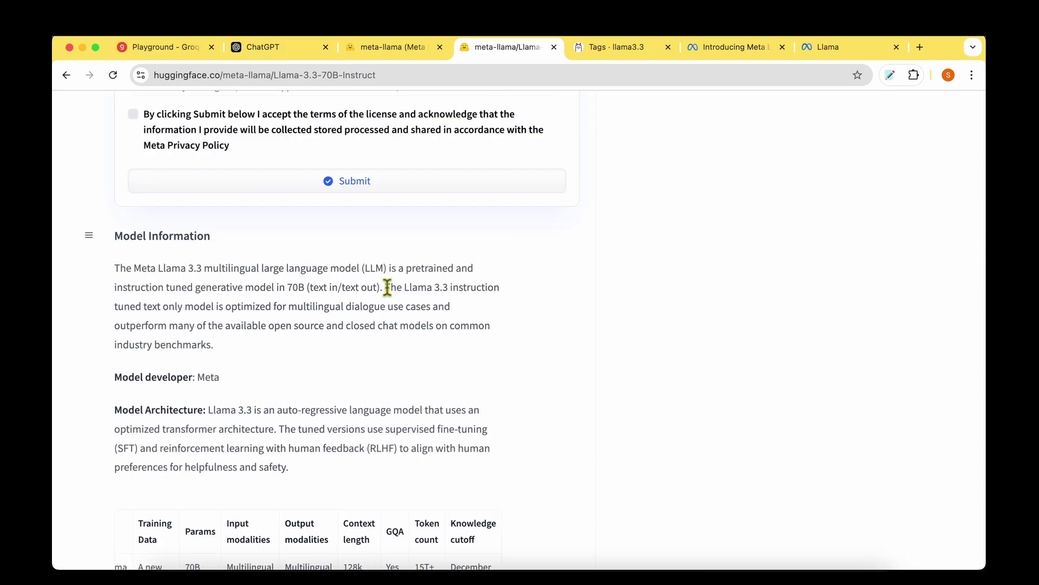
drag(386, 287, 217, 339)
click(269, 341)
Highlight the Intended Use heading and its assistant-like chat use case
scroll(602, 299, down, 15)
drag(139, 237, 206, 245)
click(205, 245)
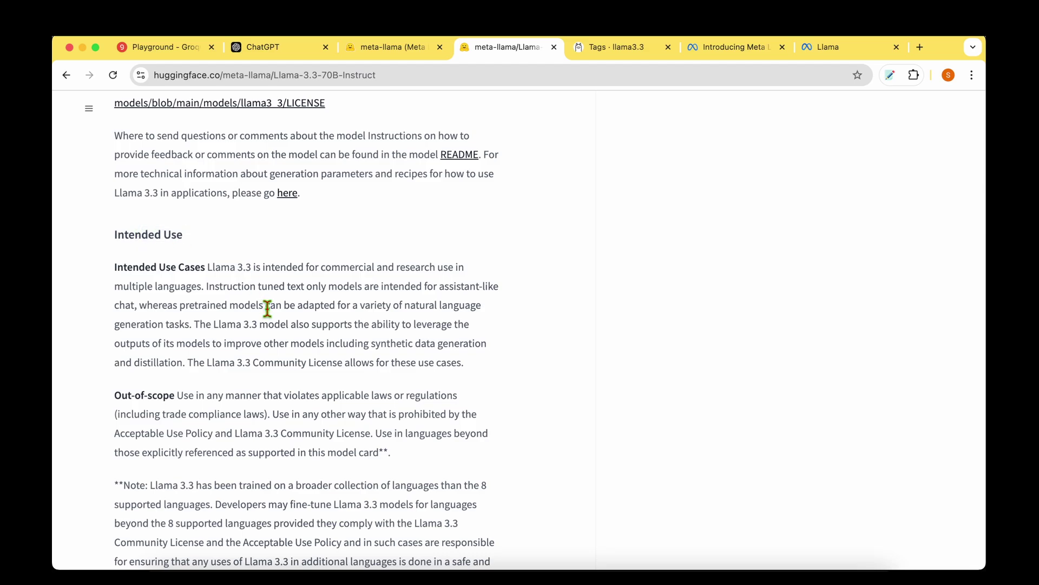
drag(405, 286, 497, 284)
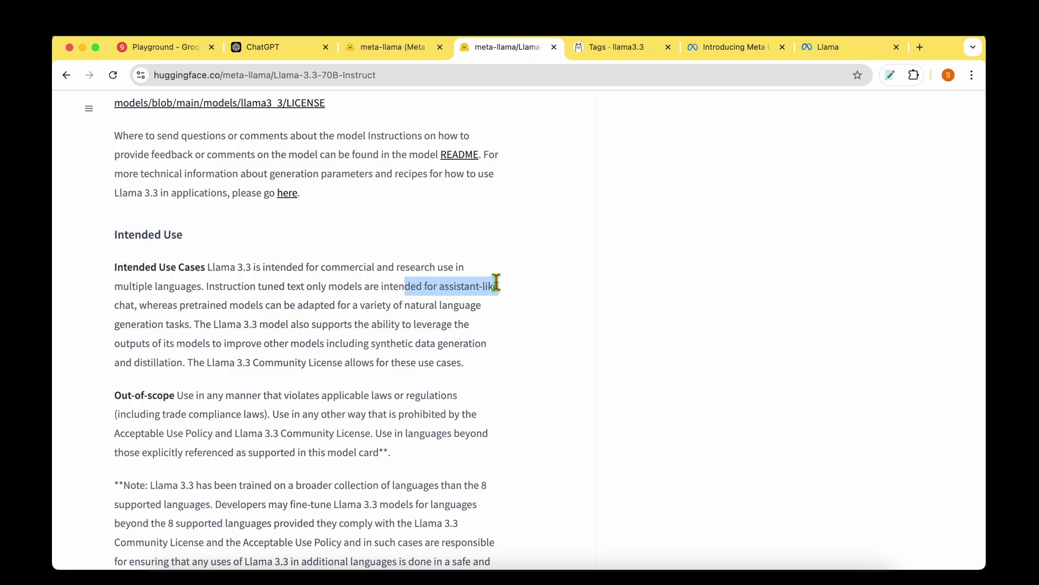
drag(120, 305, 144, 304)
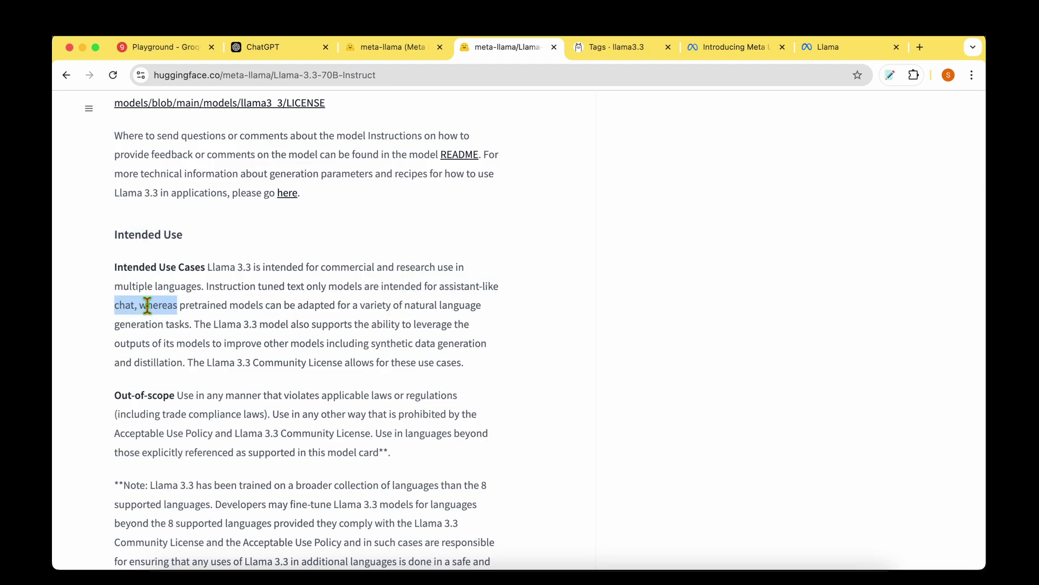
Highlight the model_id code line and the Llama-3.3-70B-Instruct model name string
scroll(372, 245, down, 10)
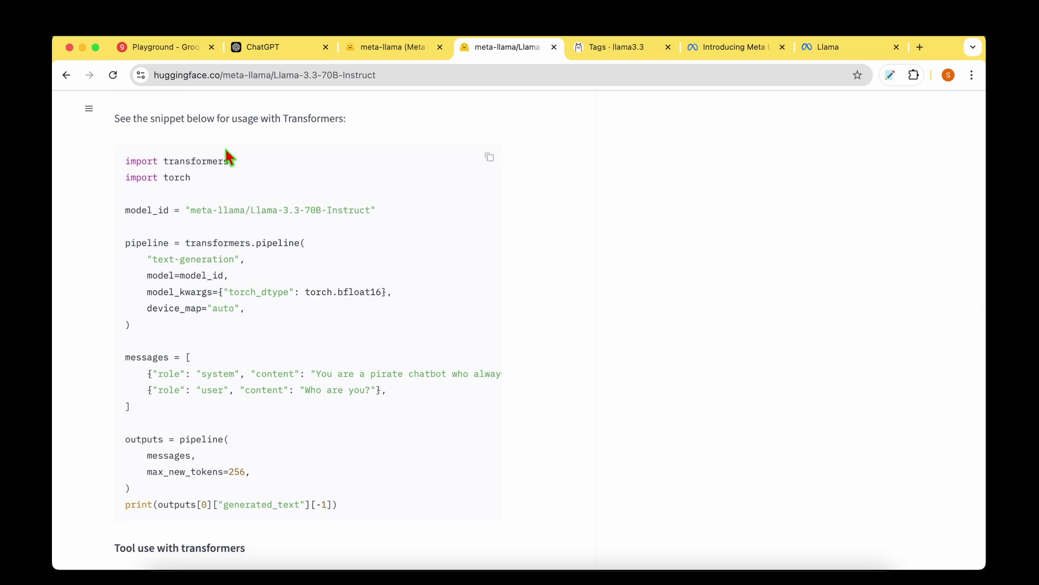
drag(138, 210, 382, 208)
click(386, 209)
double_click(266, 210)
drag(267, 210, 347, 209)
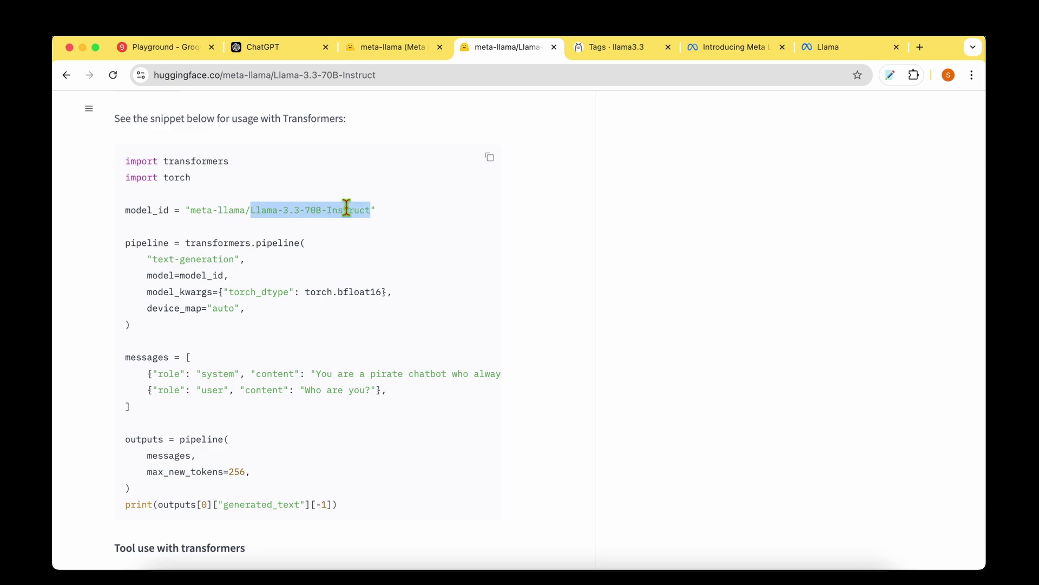
click(150, 208)
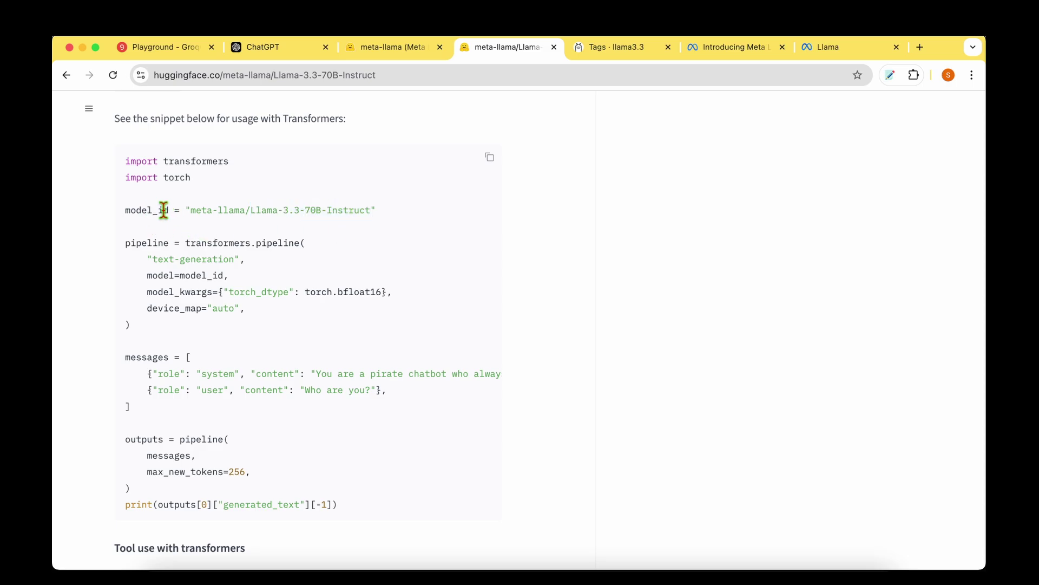
Scroll to the tool-use section and highlight the phrase 'multiple tool use formats'
scroll(370, 246, down, 1)
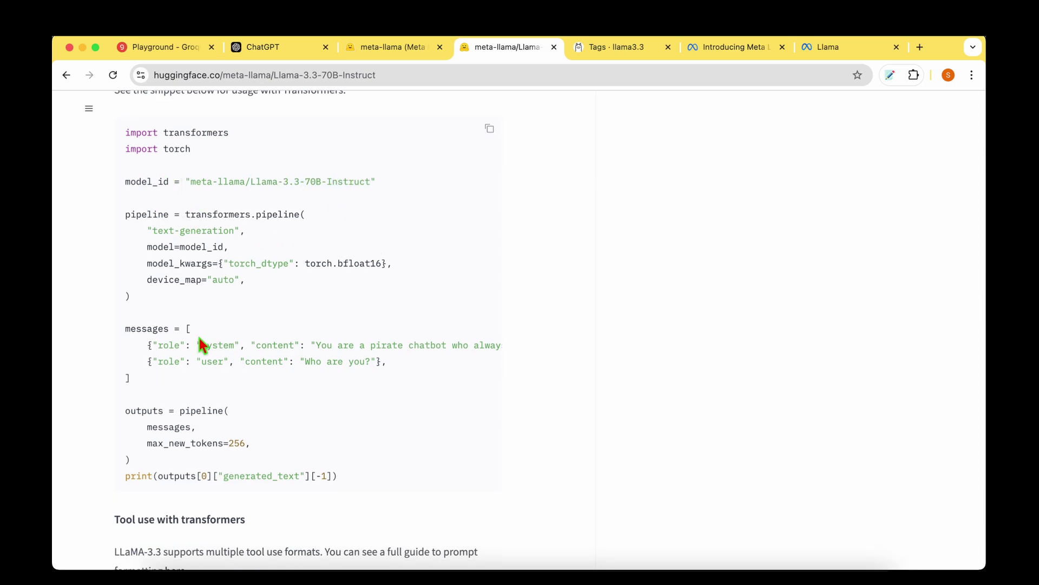
scroll(204, 343, down, 3)
scroll(294, 245, down, 2)
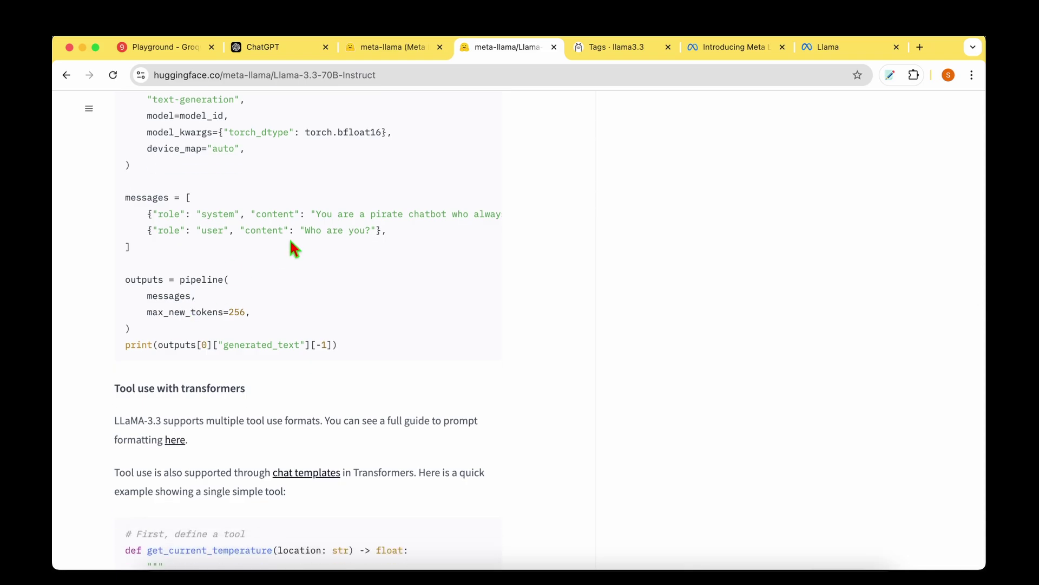
scroll(294, 246, up, 2)
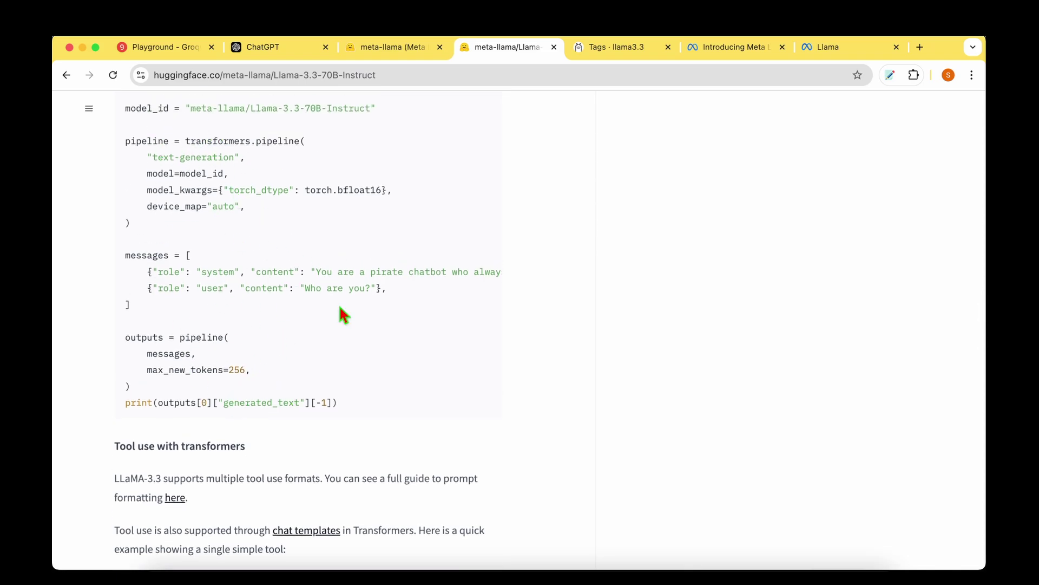
scroll(540, 323, down, 10)
drag(321, 160, 132, 156)
click(128, 161)
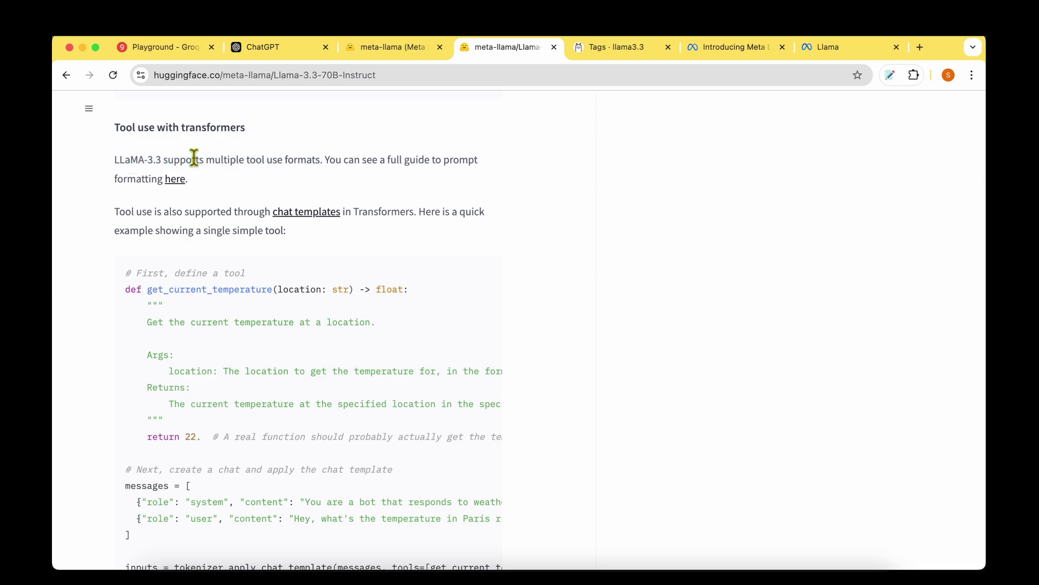
drag(207, 158, 293, 157)
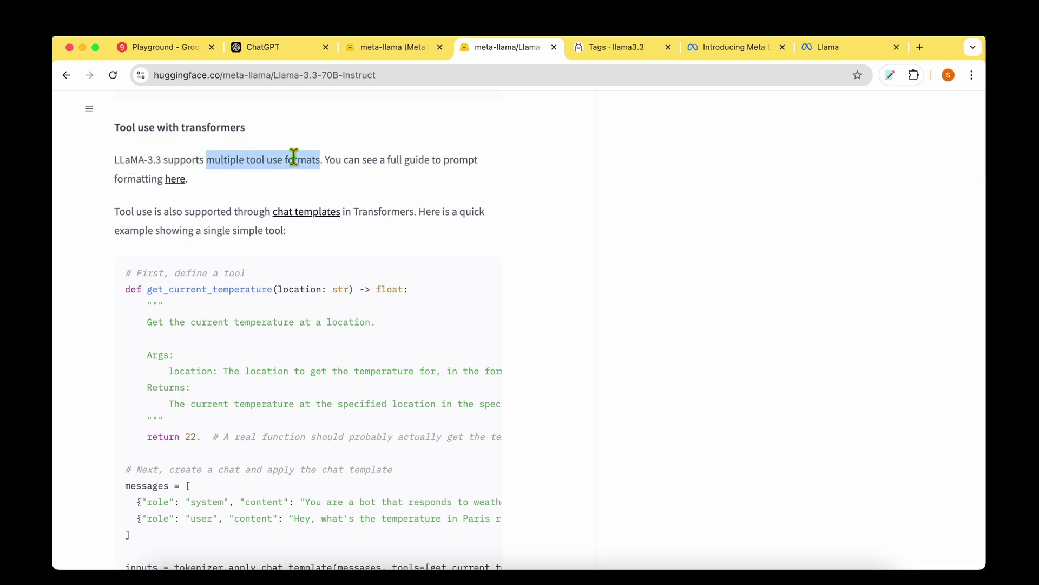
click(463, 181)
Highlight the 'Use with bitsandbytes' heading
scroll(594, 195, down, 15)
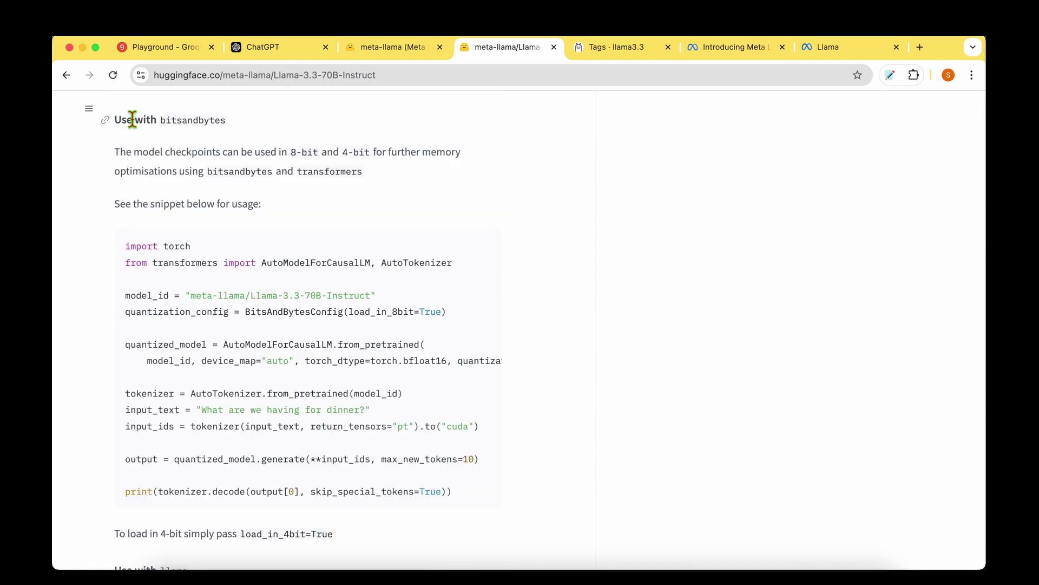
drag(136, 119, 183, 120)
click(298, 131)
Browse the quantized 70b tag rows on Ollama's llama3.3 tags page
scroll(601, 209, down, 4)
key(ctrl+Tab)
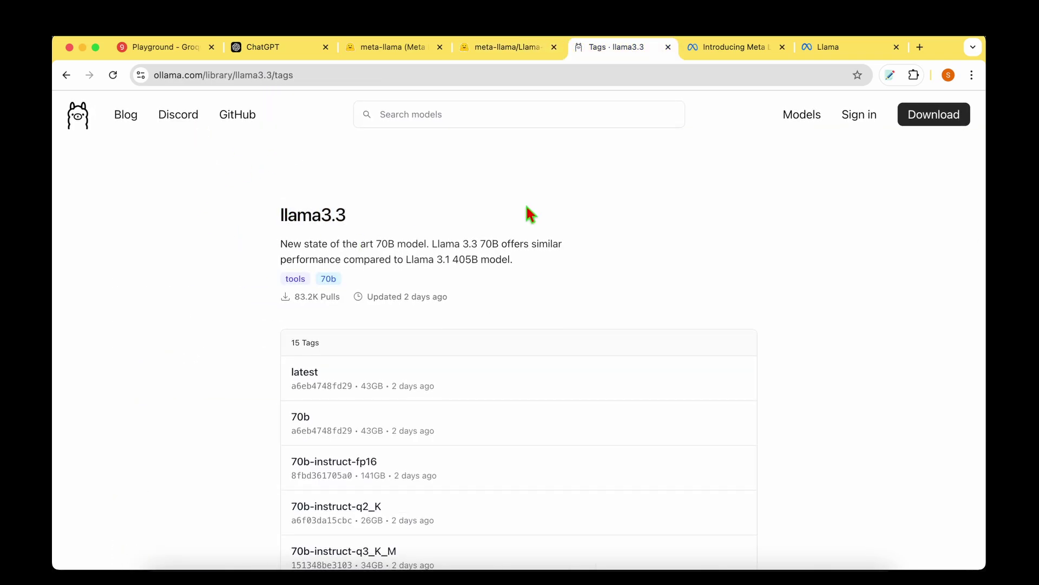
scroll(772, 249, down, 3)
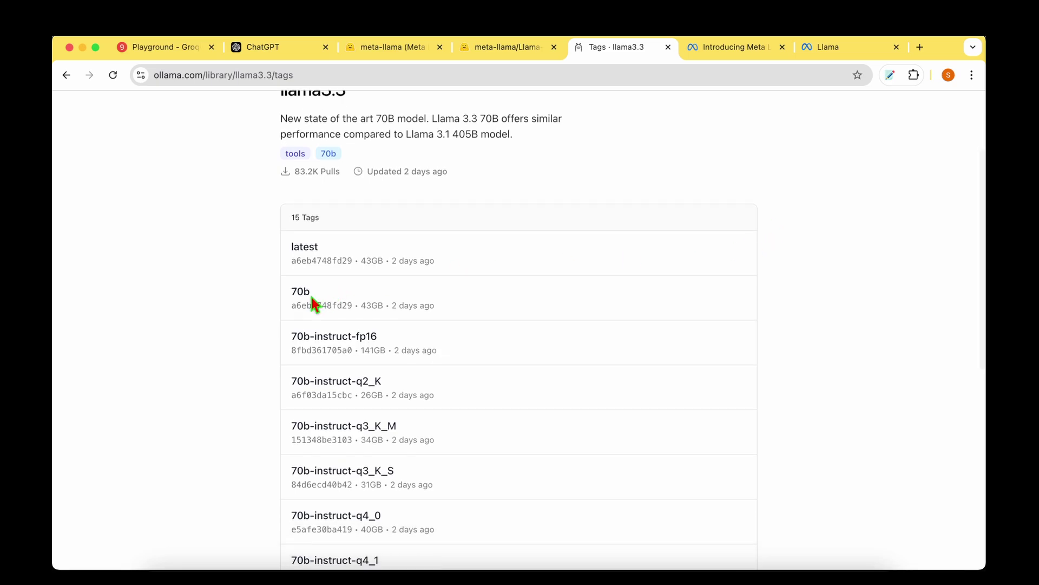
scroll(184, 352, down, 4)
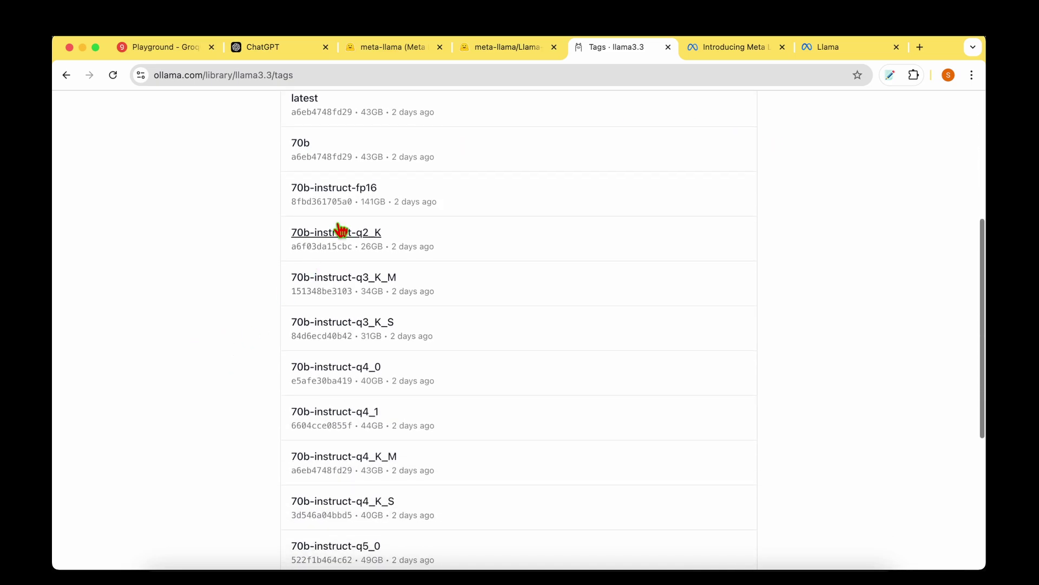
scroll(379, 384, down, 3)
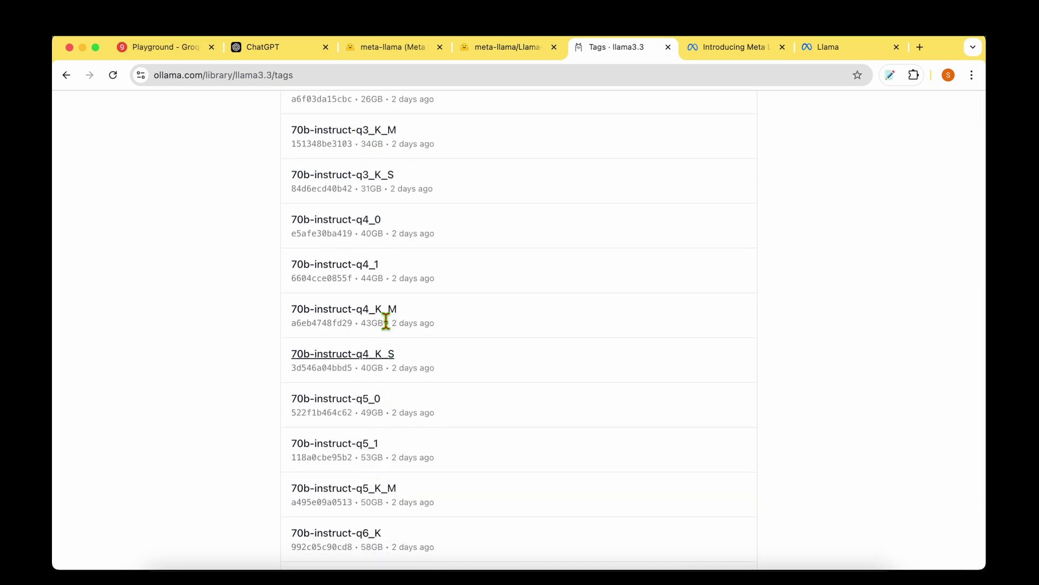
scroll(426, 460, down, 2)
Go back to the previous tab and scroll down to llama.com's benchmark comparison table
key(ctrl+shift+Tab)
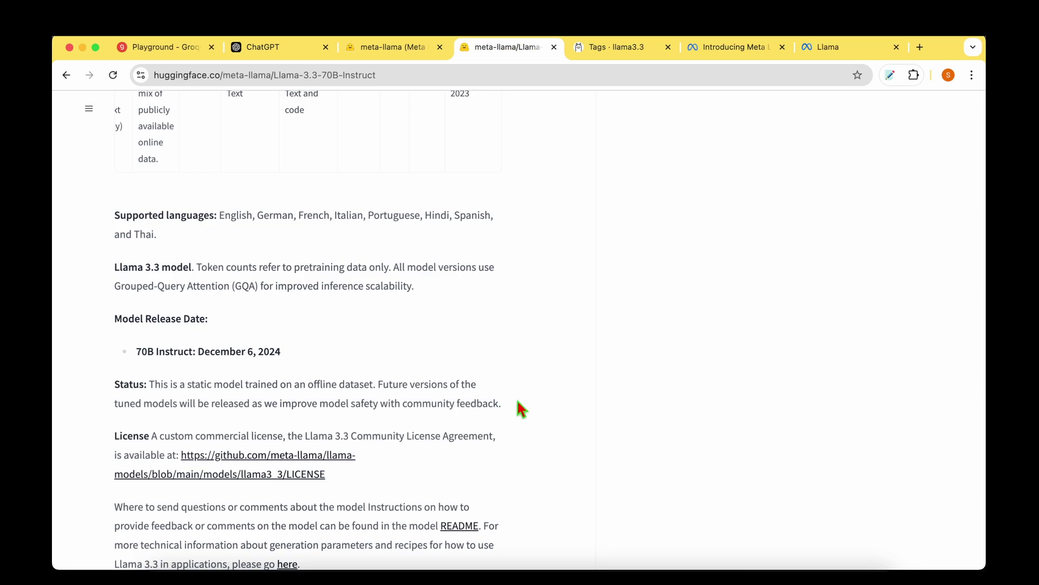
drag(517, 402, 502, 271)
click(502, 271)
scroll(524, 323, down, 1)
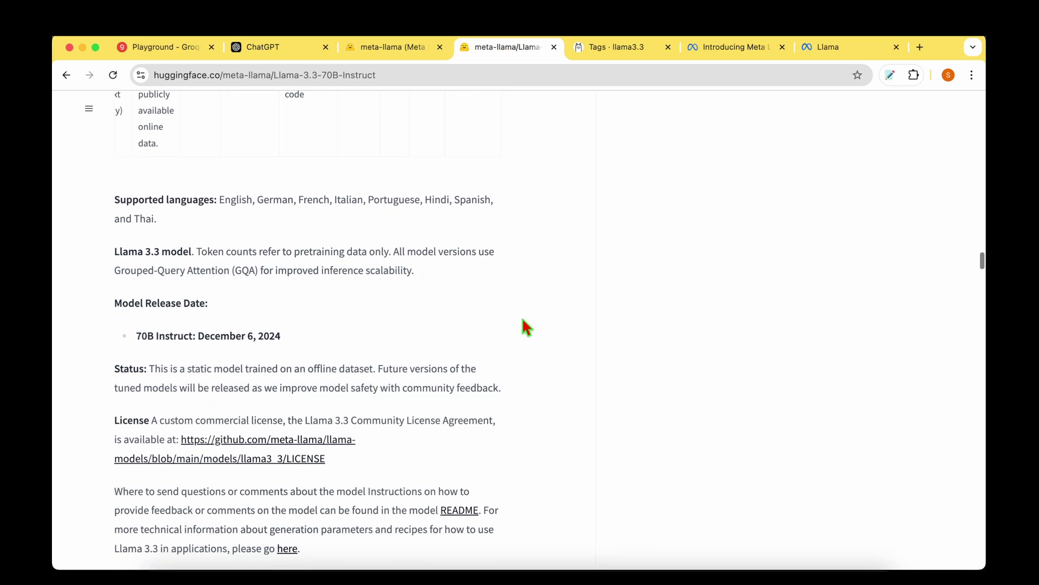
scroll(541, 325, down, 1)
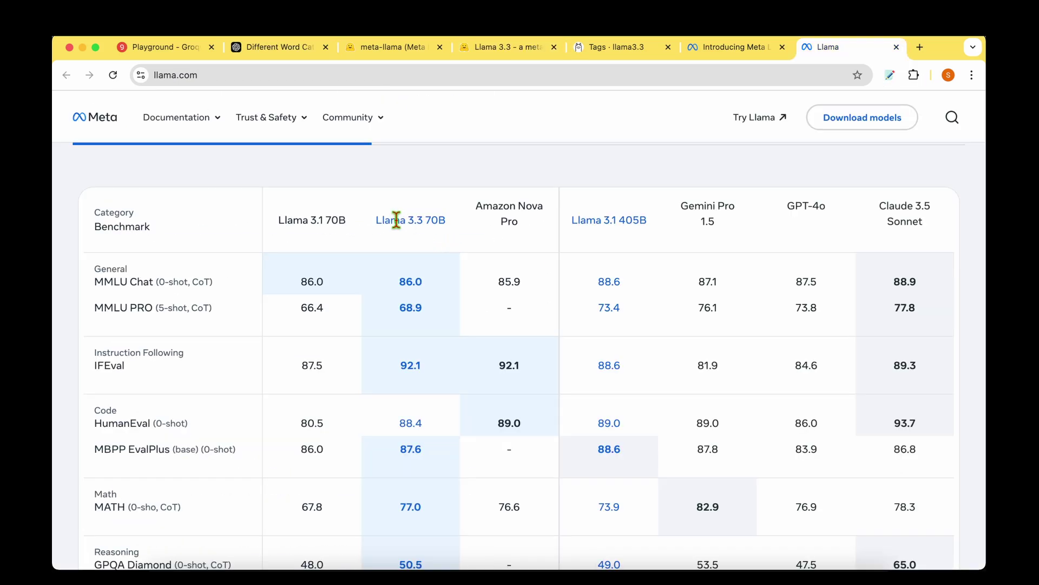
Highlight the Llama 3.3 70B, Llama 3.1 405B, Gemini Pro, GPT-4o and Claude 3.5 Sonnet headers
drag(374, 220, 448, 221)
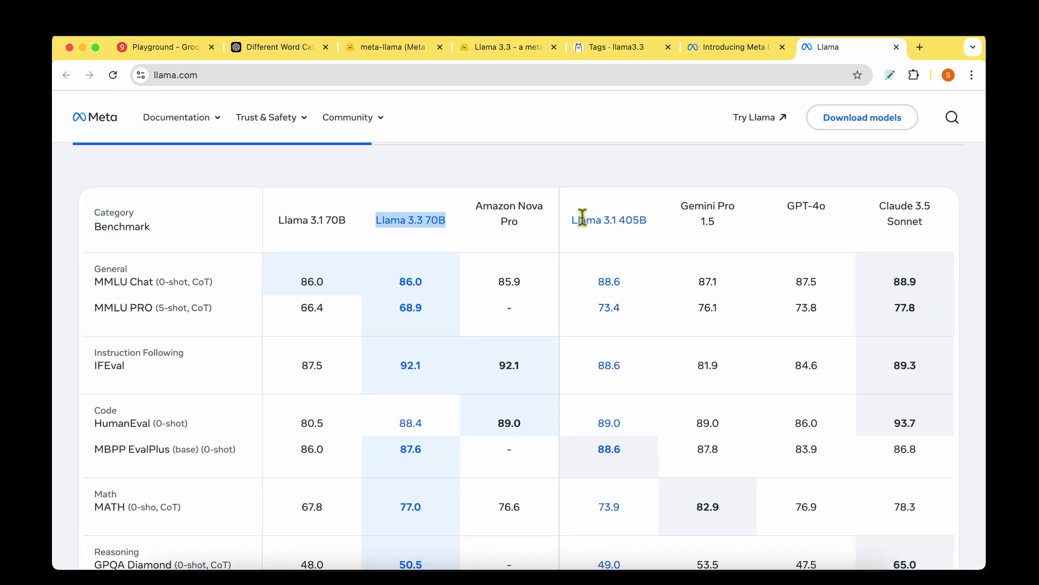
drag(582, 217, 639, 212)
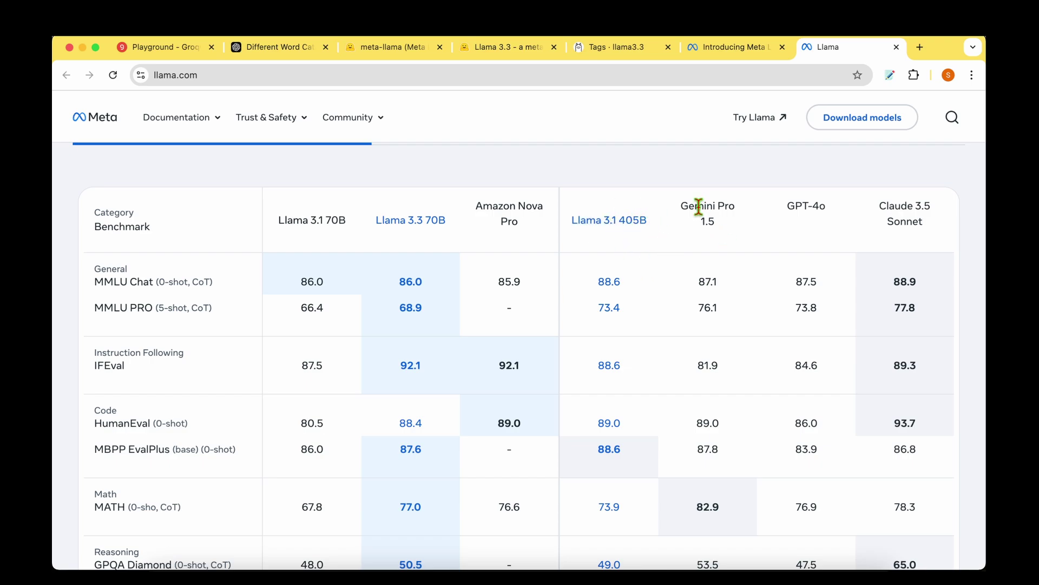
drag(698, 206, 725, 204)
click(800, 204)
drag(800, 205, 861, 212)
triple_click(906, 214)
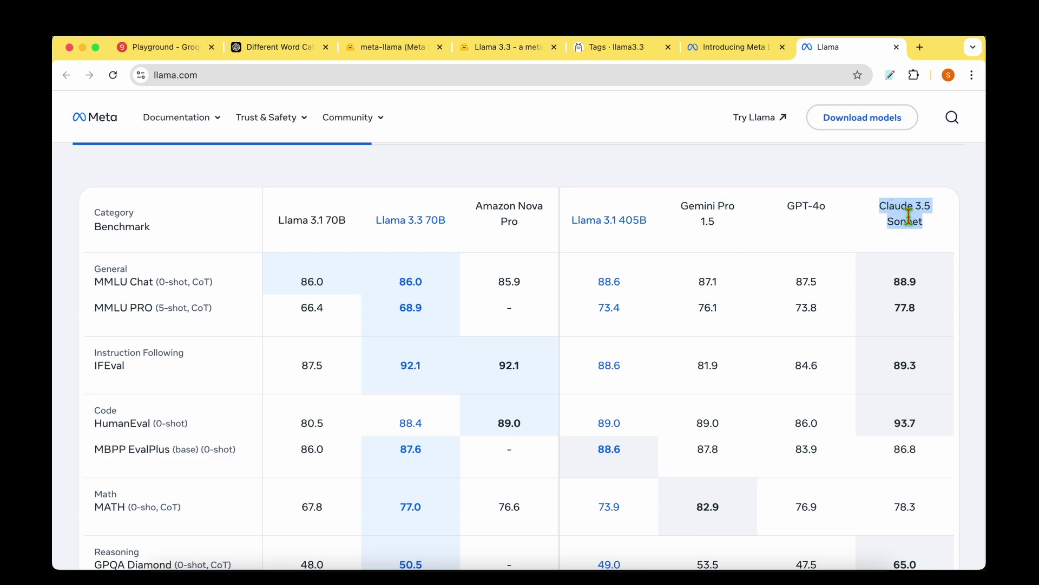
click(909, 217)
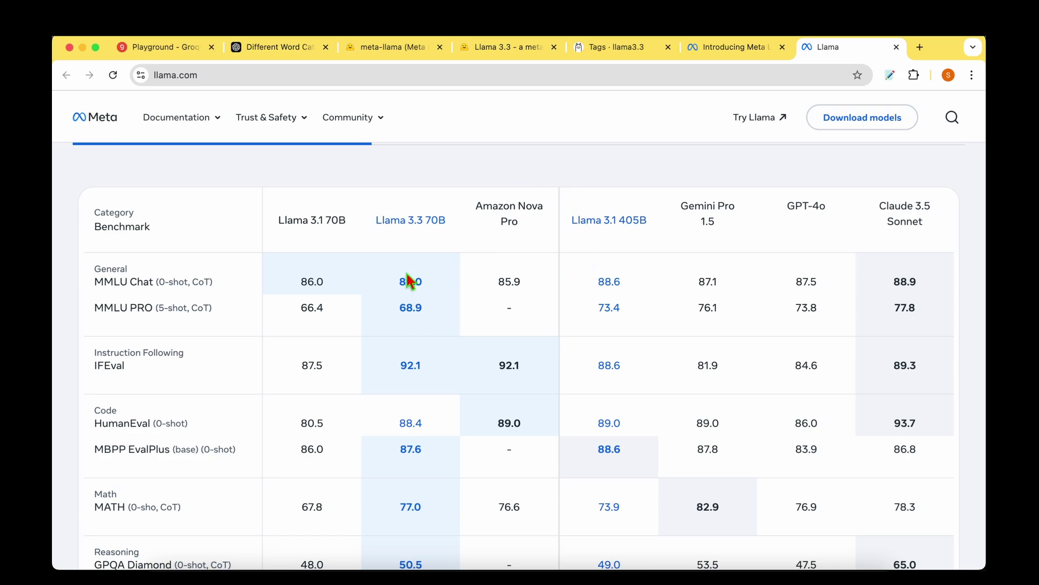
drag(587, 213, 625, 230)
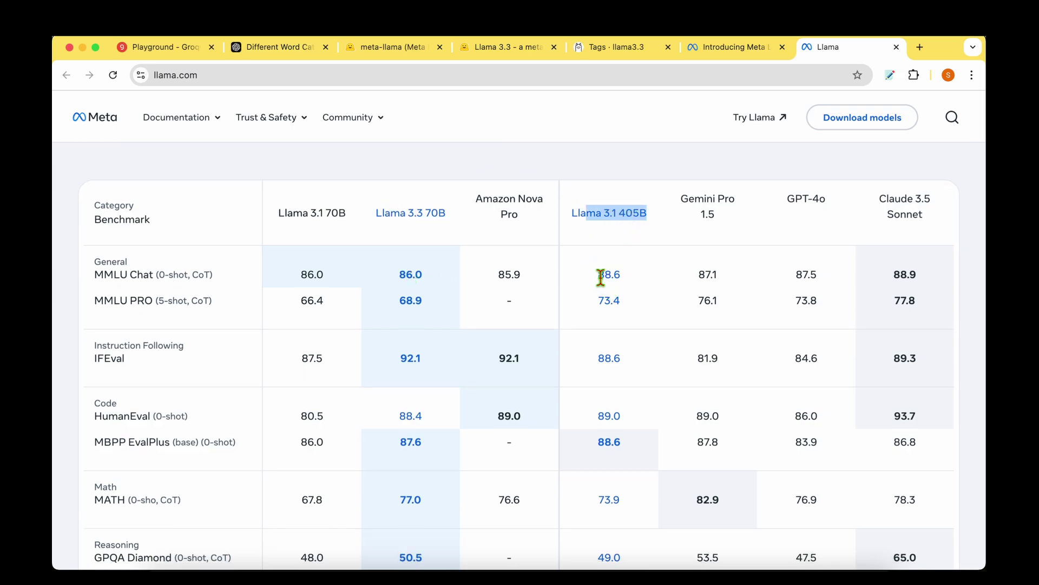
Compare MMLU Chat (88.6 vs 86.0) and MMLU PRO (73.4 vs 68.9) scores for 405B and 70B
drag(625, 277, 597, 267)
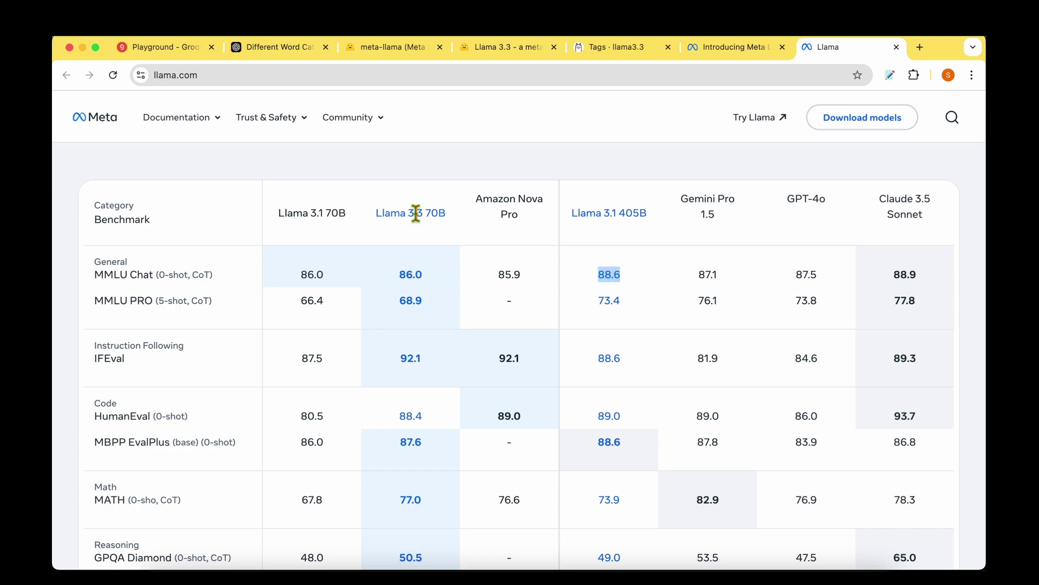
double_click(406, 273)
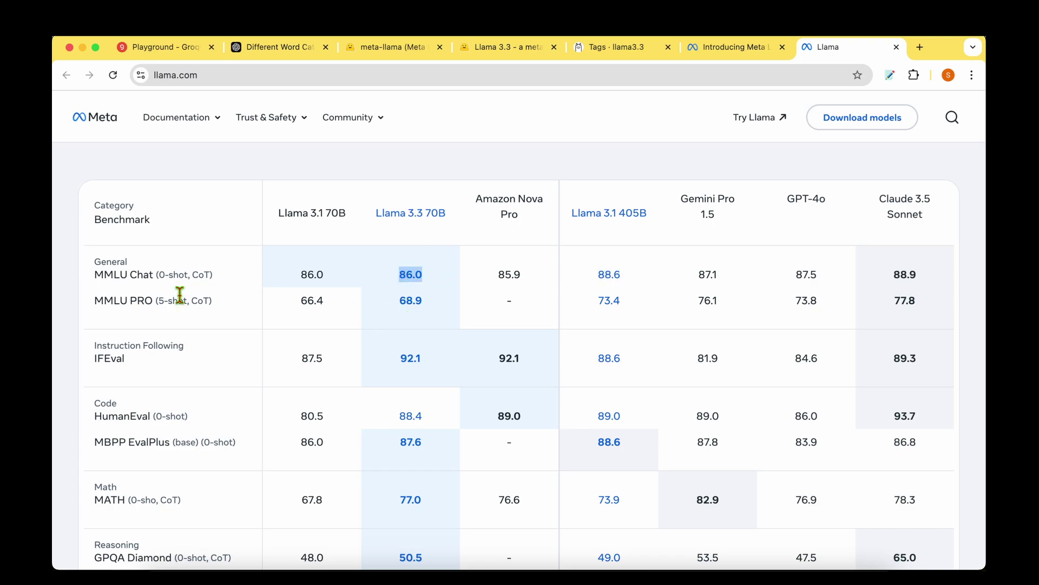
double_click(140, 299)
click(136, 311)
double_click(606, 295)
double_click(407, 300)
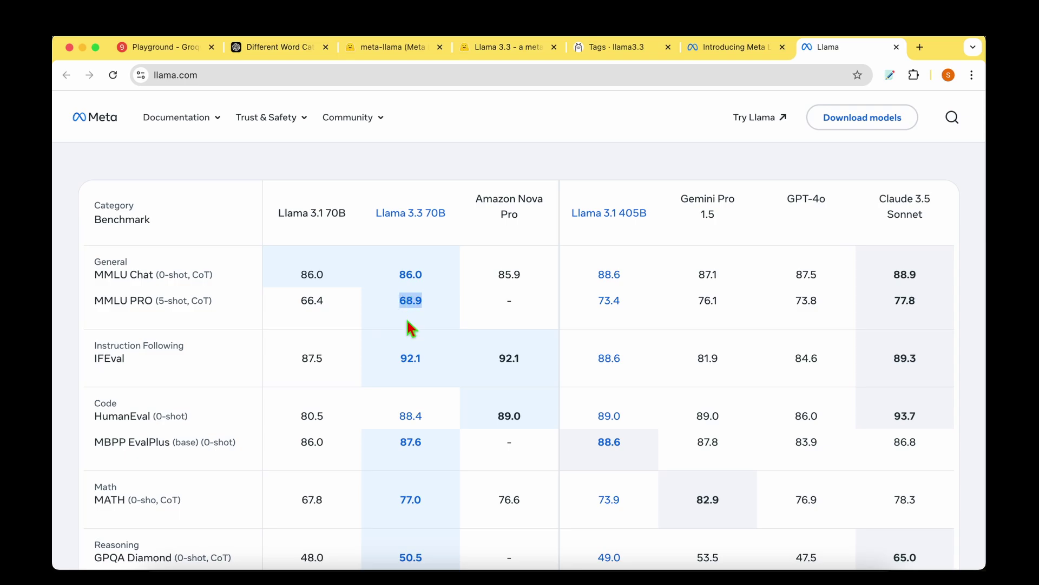
click(408, 320)
Compare MATH (70B 77.0 vs 405B 73.9) and GPQA Diamond (50.5 vs 49.0) scores
scroll(408, 320, down, 2)
scroll(405, 317, down, 2)
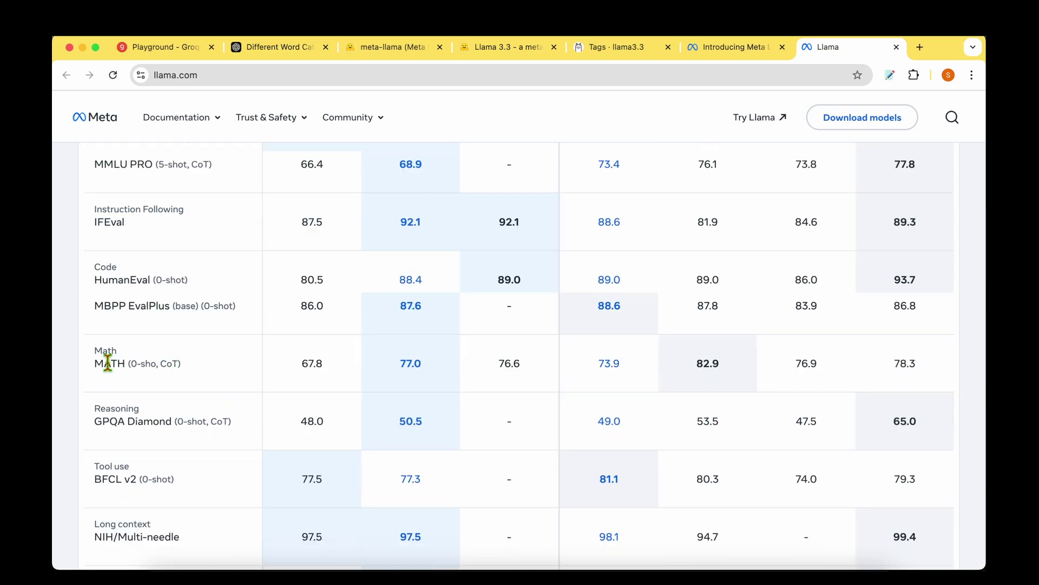
double_click(110, 363)
double_click(406, 363)
click(605, 363)
double_click(604, 363)
click(607, 376)
drag(95, 421, 156, 433)
click(157, 436)
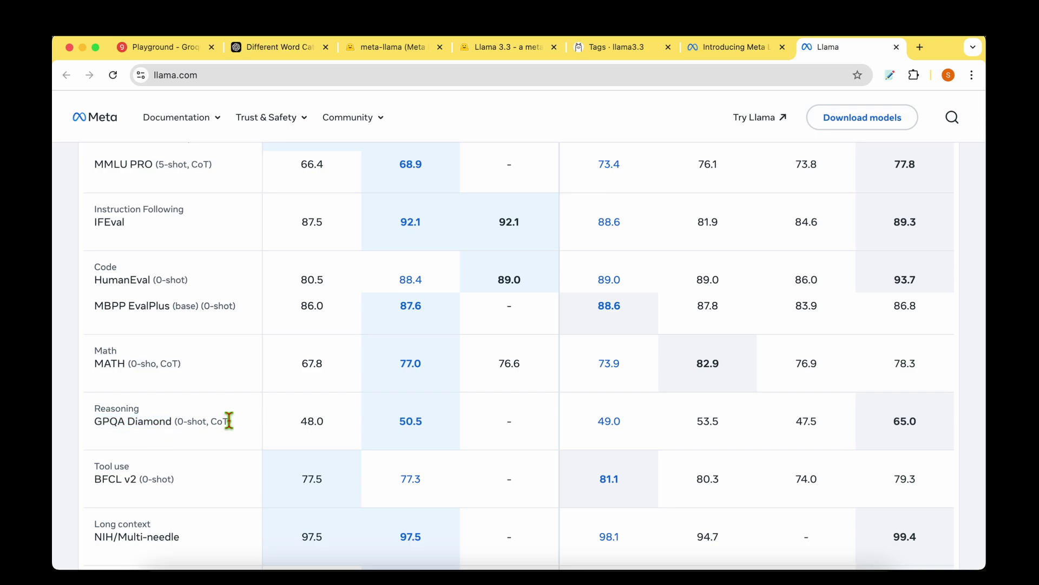
double_click(404, 421)
click(407, 445)
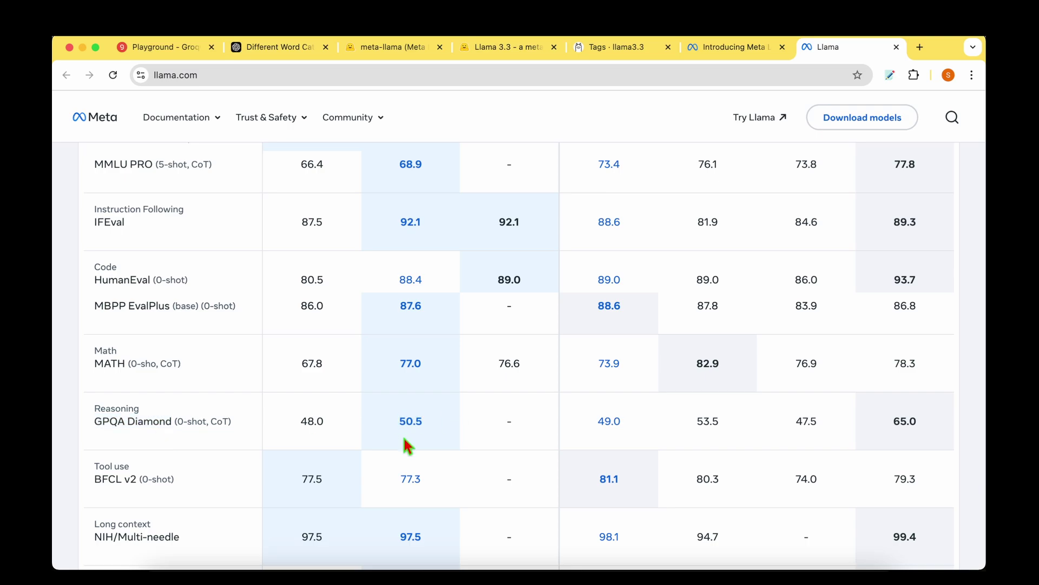
double_click(606, 422)
Scroll down to the BFCL v2 (0-shot) row and on toward the pricing rows
scroll(608, 437, down, 2)
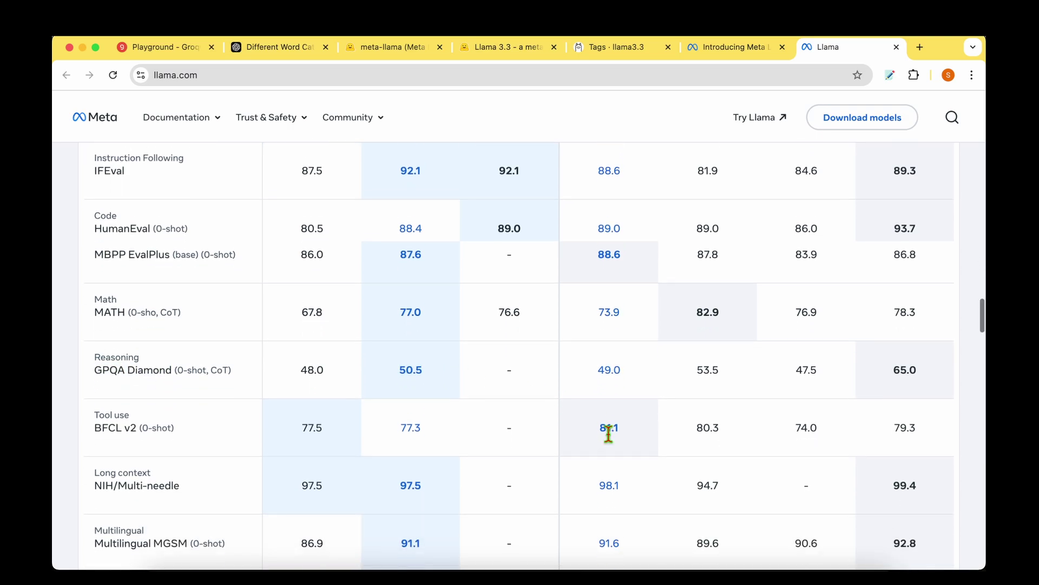
scroll(608, 436, down, 2)
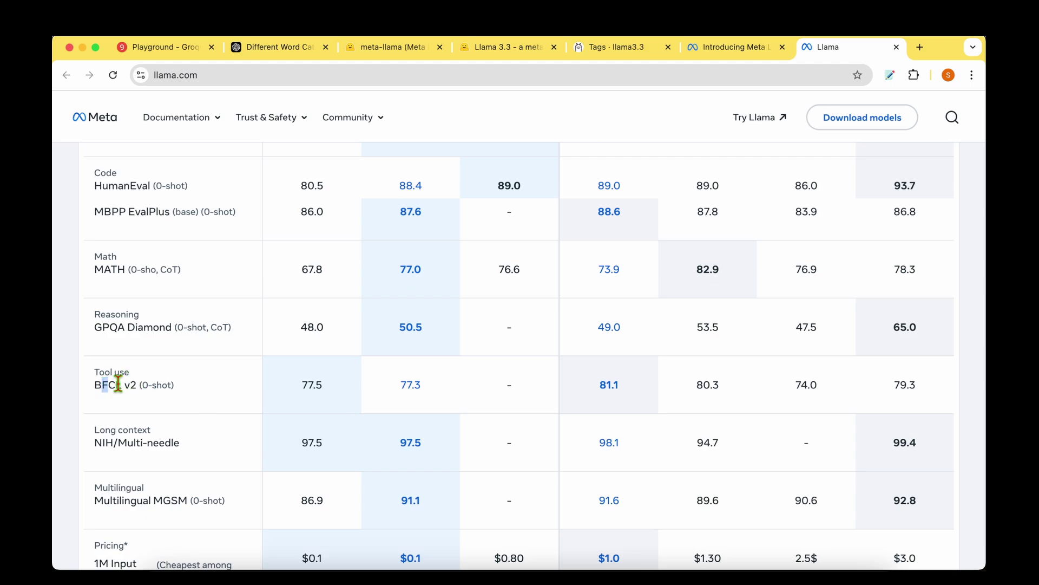
drag(96, 386, 181, 394)
click(181, 394)
scroll(621, 391, down, 3)
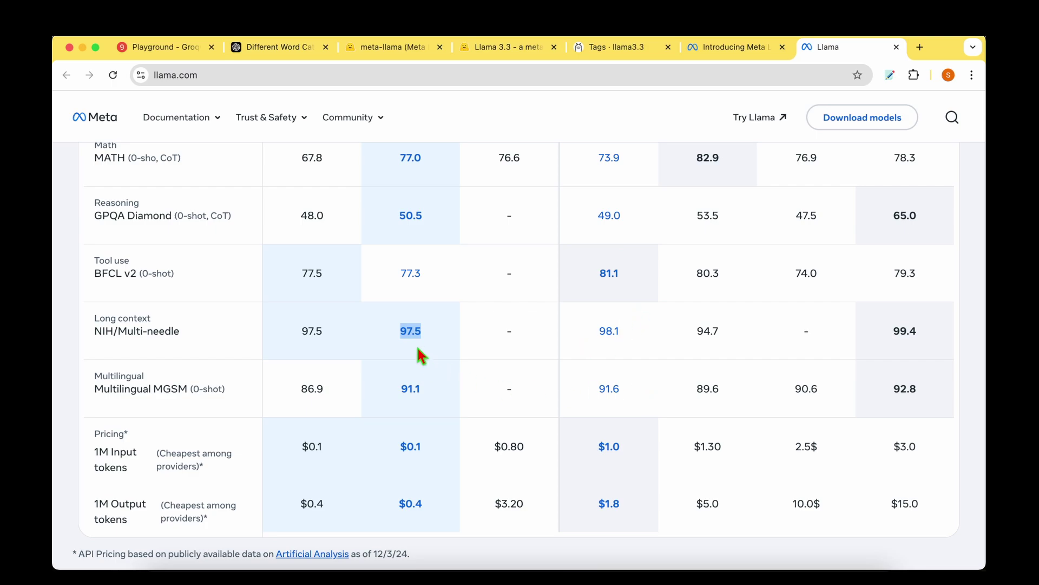
click(416, 353)
scroll(416, 353, down, 1)
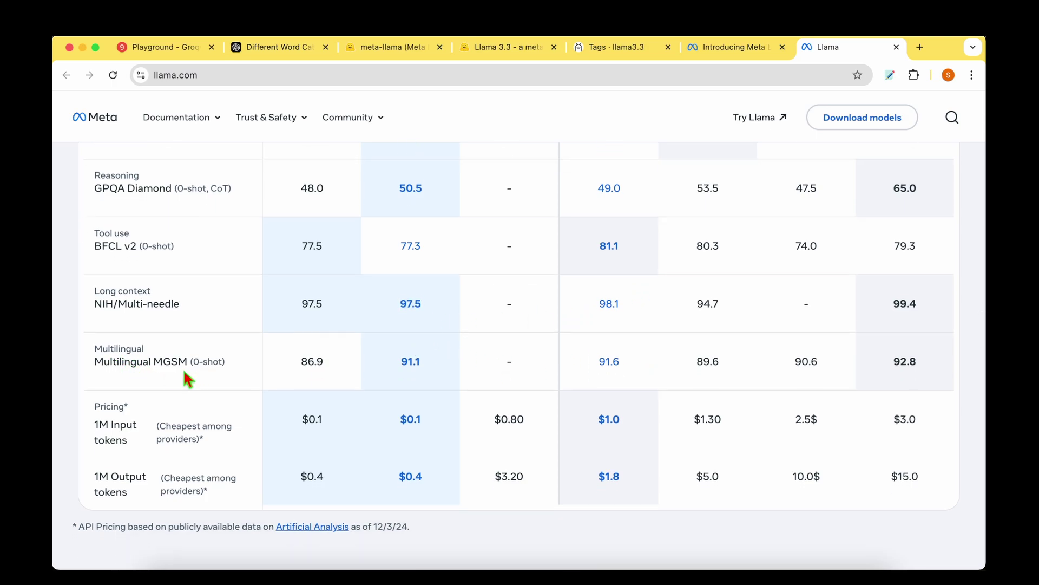
double_click(409, 362)
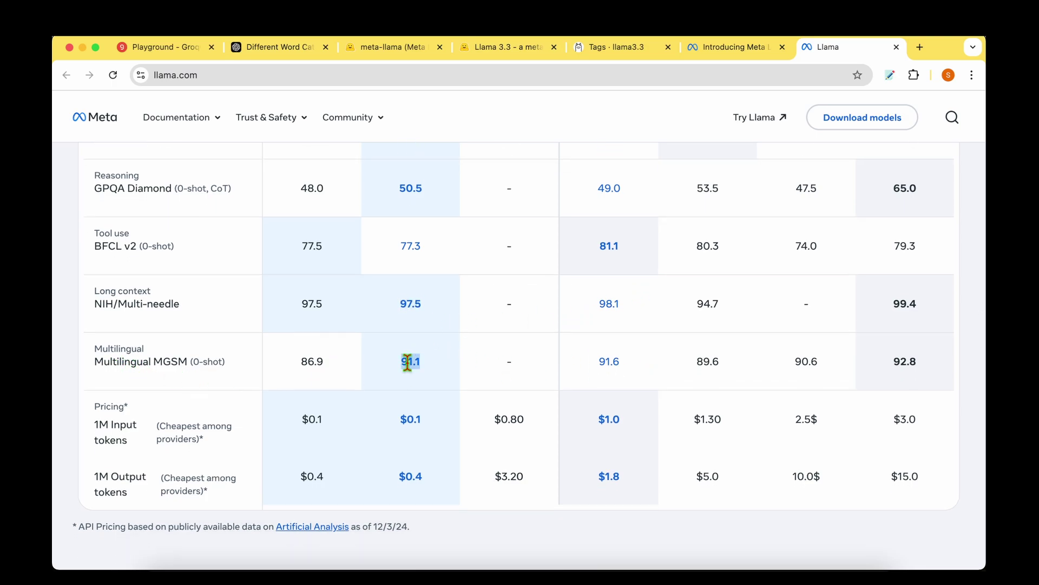
double_click(609, 360)
scroll(411, 427, down, 1)
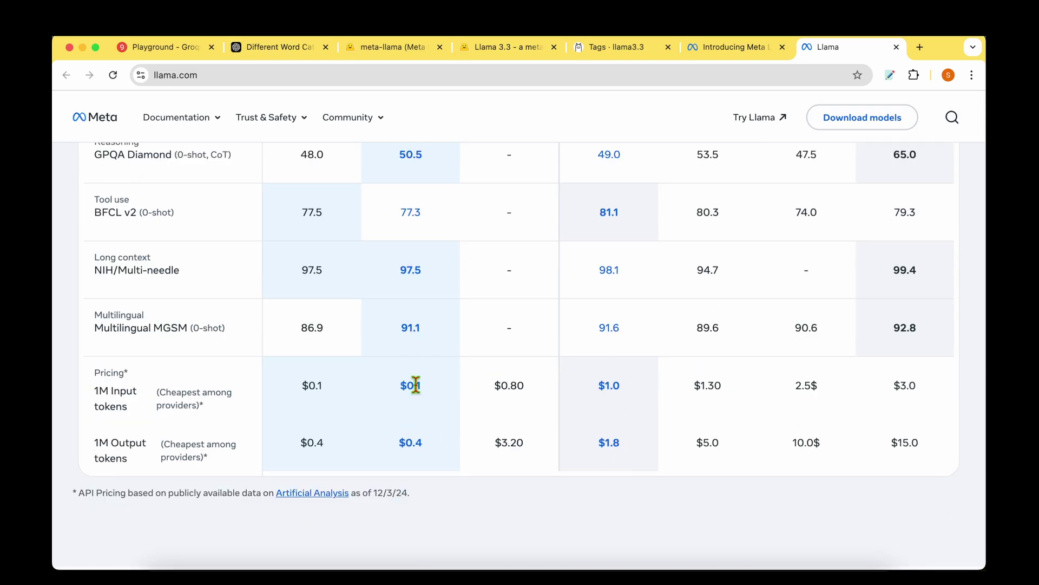
double_click(400, 381)
click(417, 408)
drag(124, 386, 120, 405)
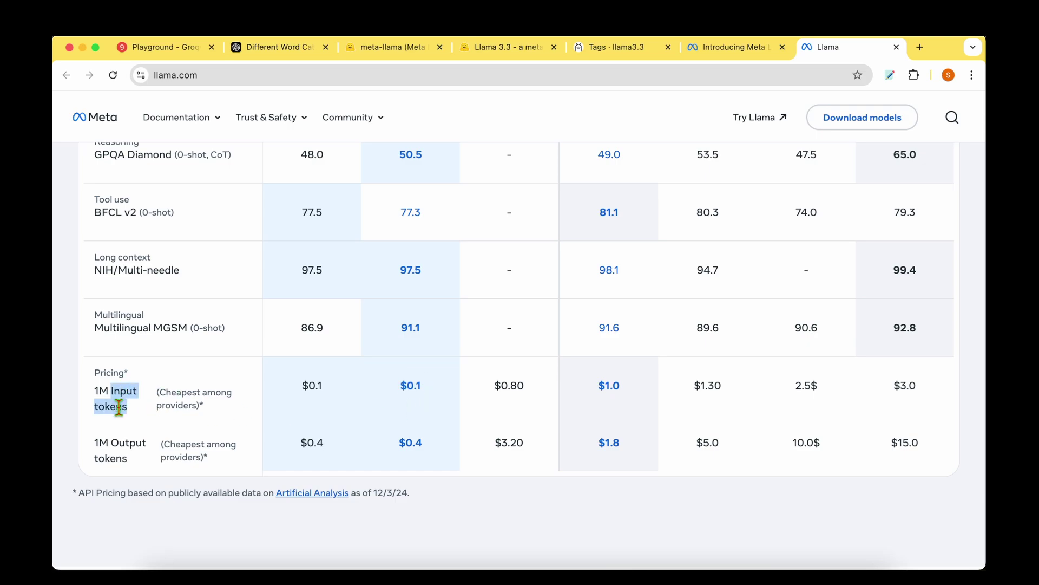
click(118, 407)
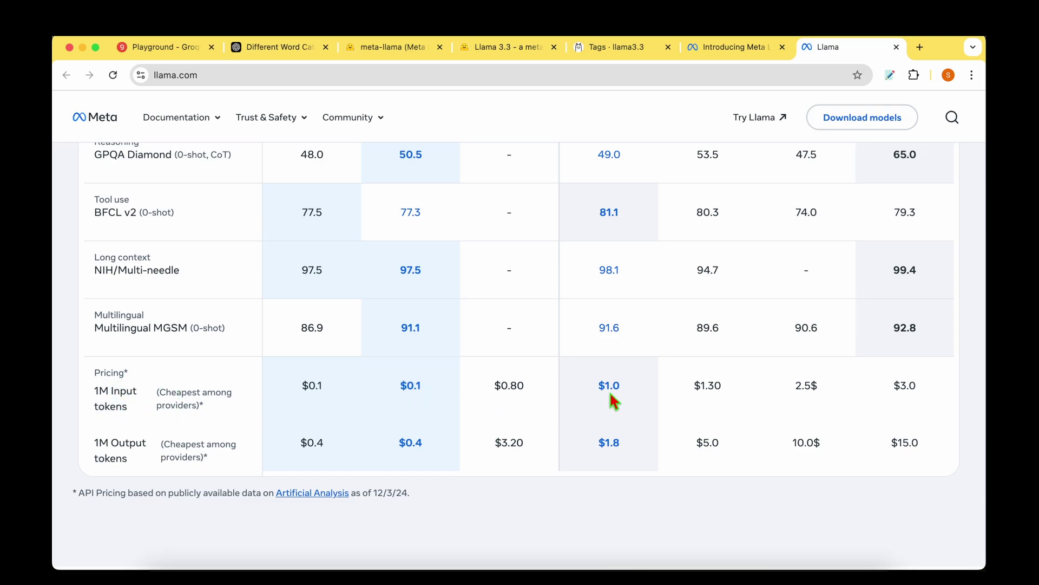
drag(598, 386, 612, 386)
double_click(408, 385)
triple_click(119, 442)
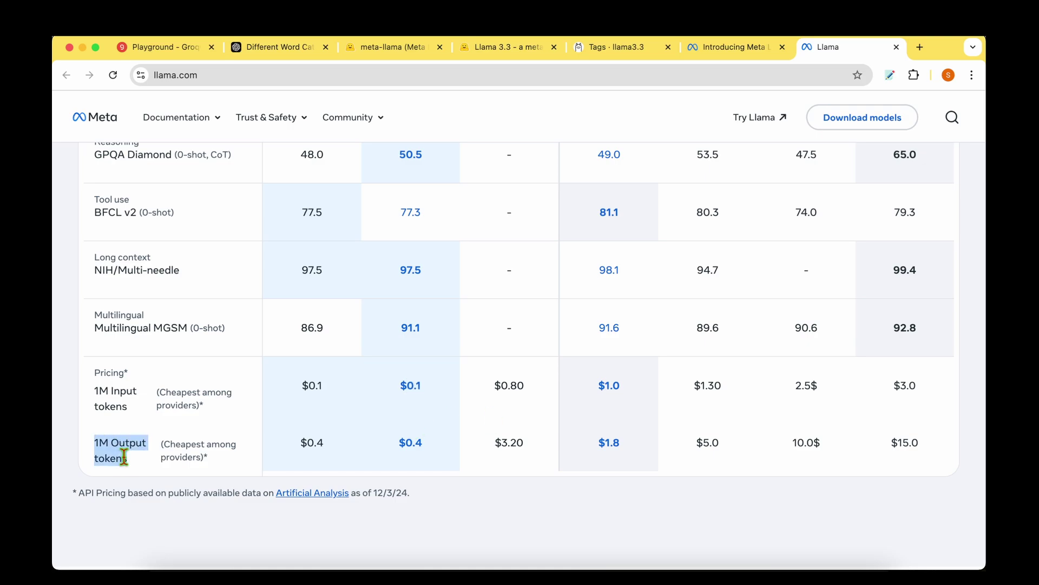
click(123, 457)
double_click(610, 441)
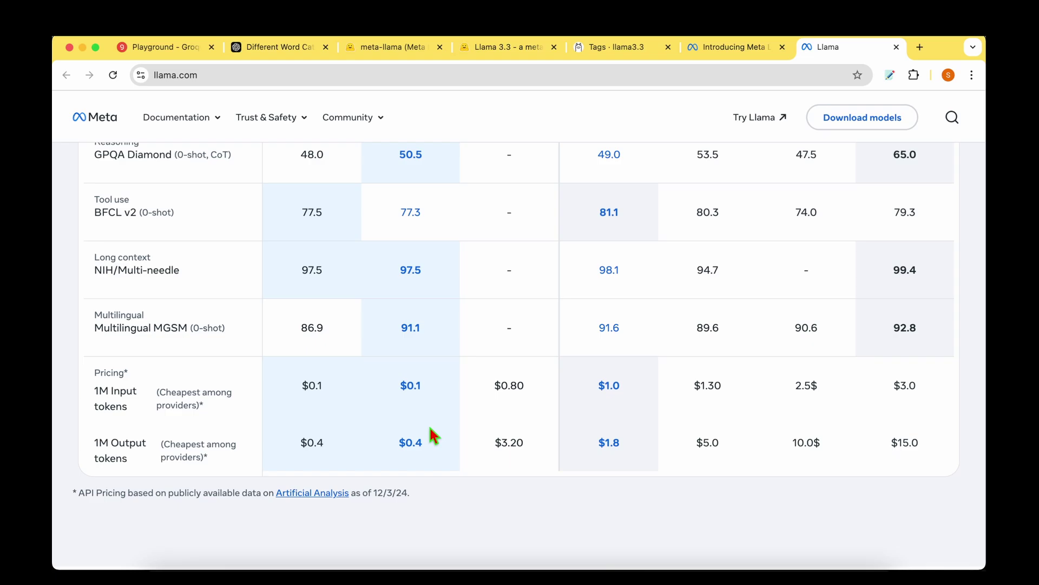
scroll(431, 429, up, 6)
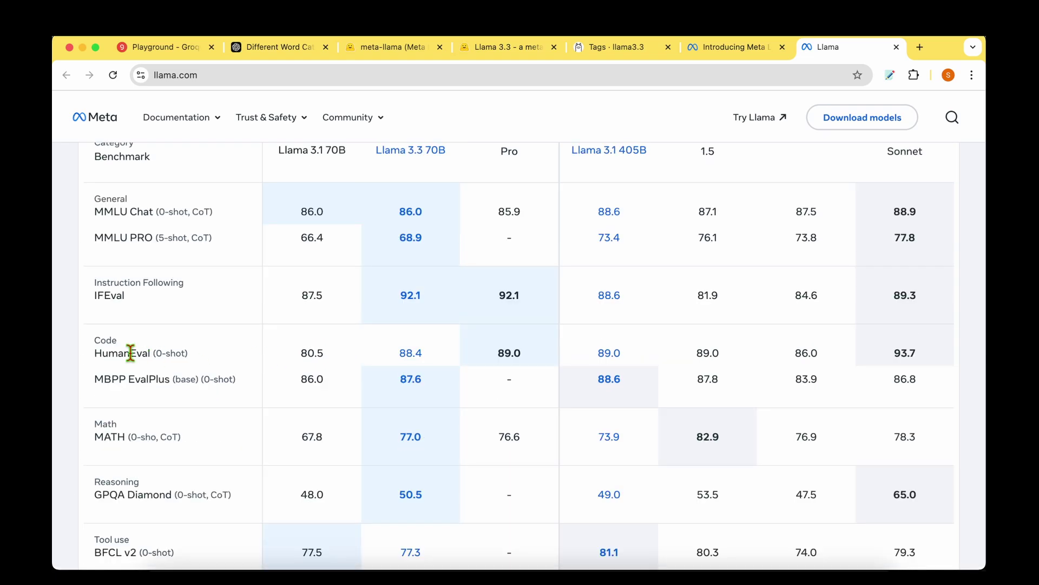
Highlight the HumanEval (0-shot) benchmark and its 88.4 score
double_click(130, 352)
click(204, 348)
scroll(928, 354, up, 1)
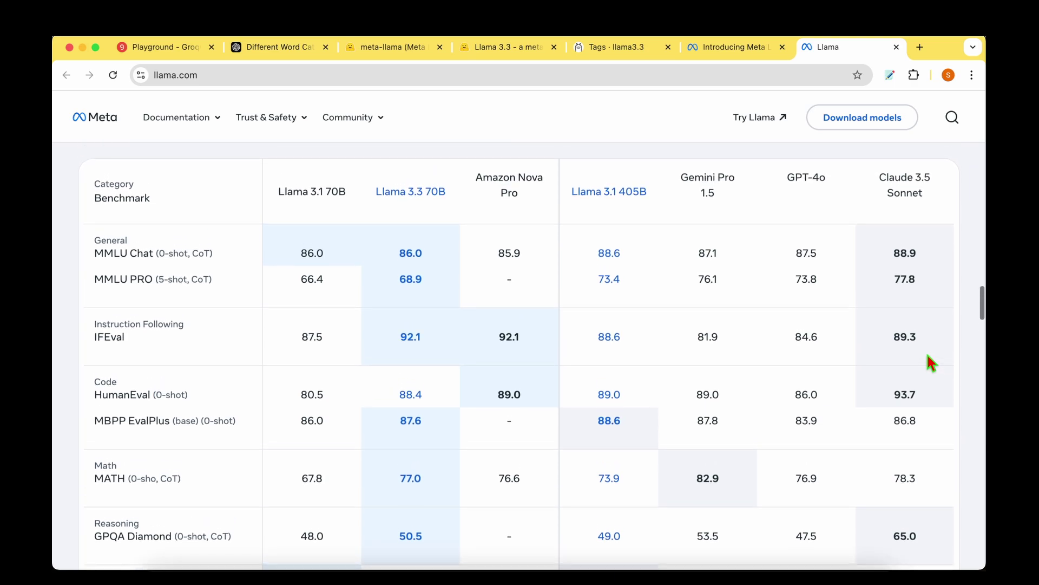
scroll(815, 411, down, 1)
double_click(122, 384)
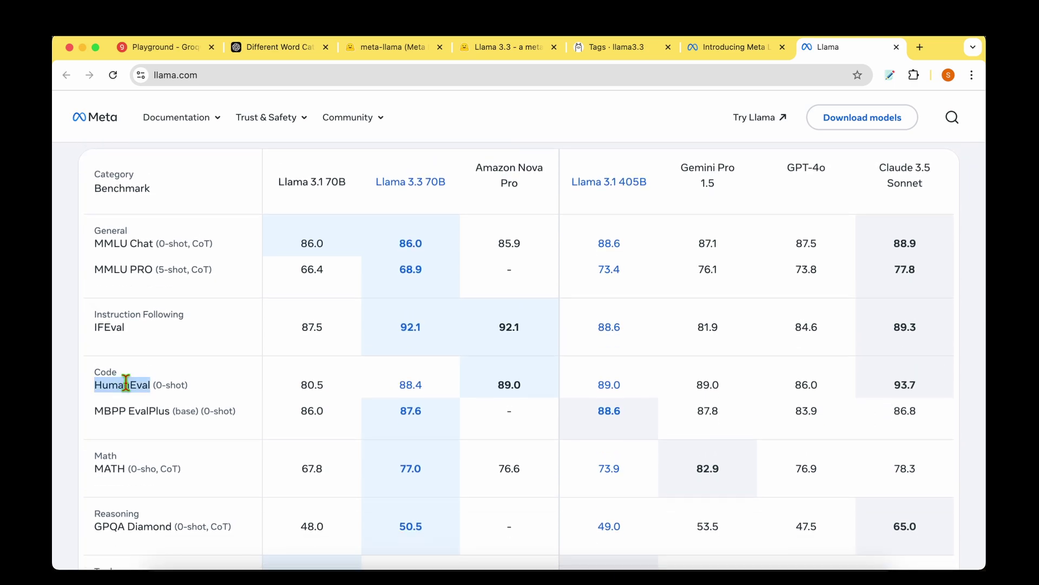
drag(124, 385, 195, 385)
click(196, 385)
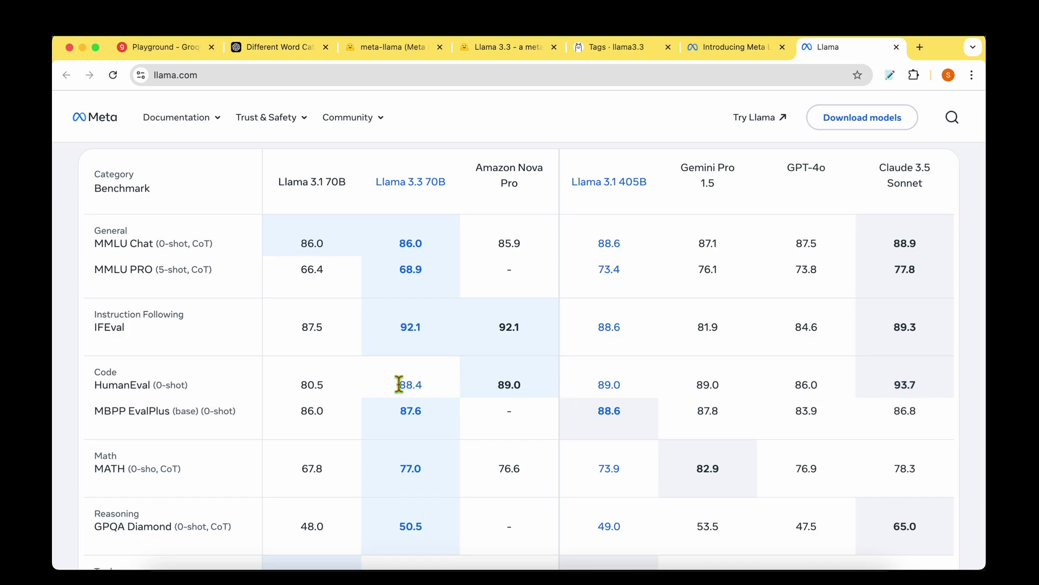
click(440, 382)
Compare MBPP EvalPlus scores, Llama 3.3 70B 87.6 vs Claude 3.5 Sonnet 86.8, then switch to GroqCloud
drag(111, 410, 187, 410)
click(197, 433)
drag(425, 414, 399, 412)
drag(896, 406, 918, 407)
key(super+grave)
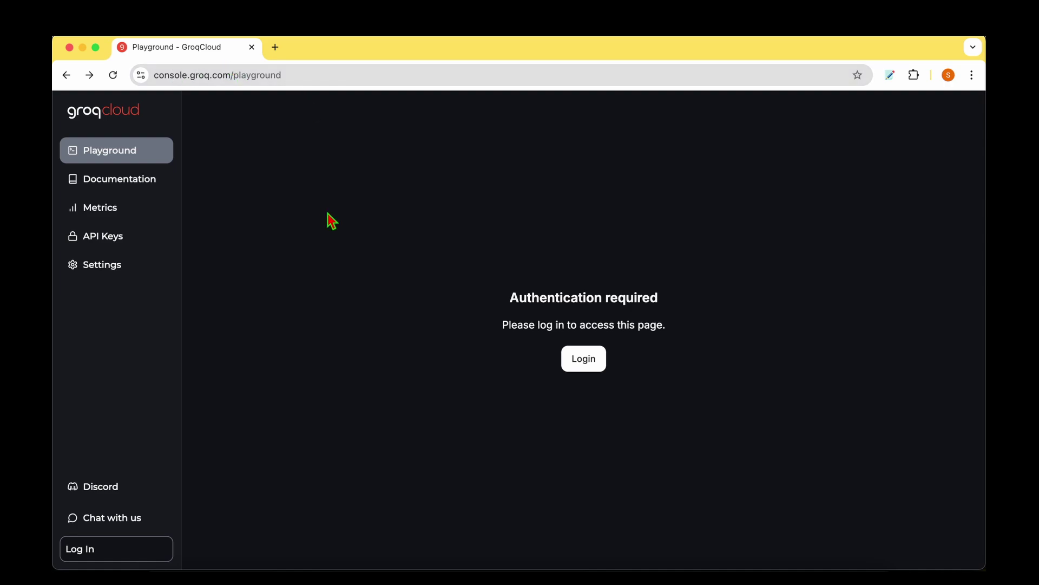
Log in to GroqCloud and choose llama-3.3-70b-versatile from the model list
click(593, 359)
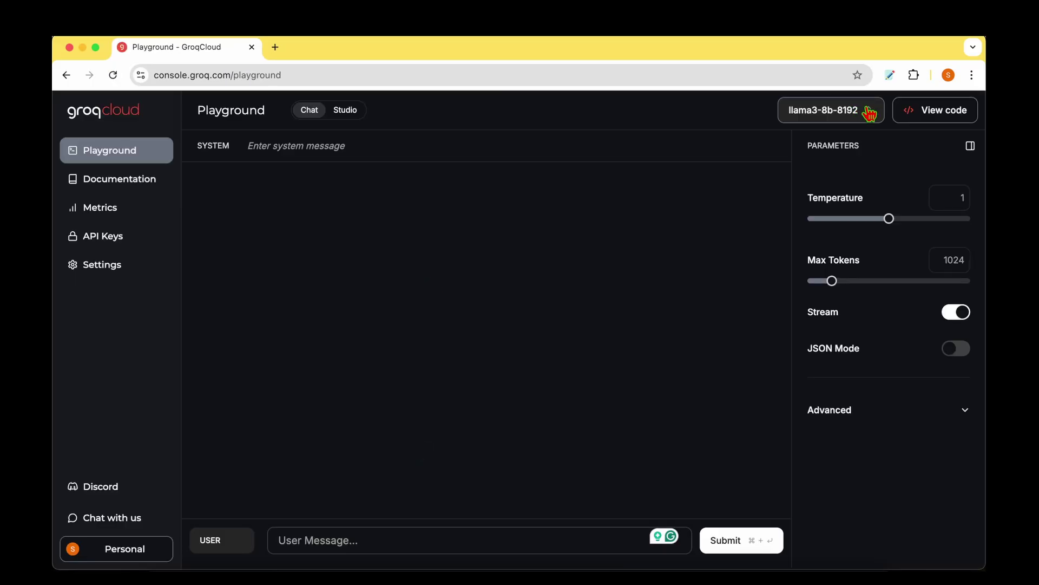
click(868, 113)
scroll(671, 404, down, 3)
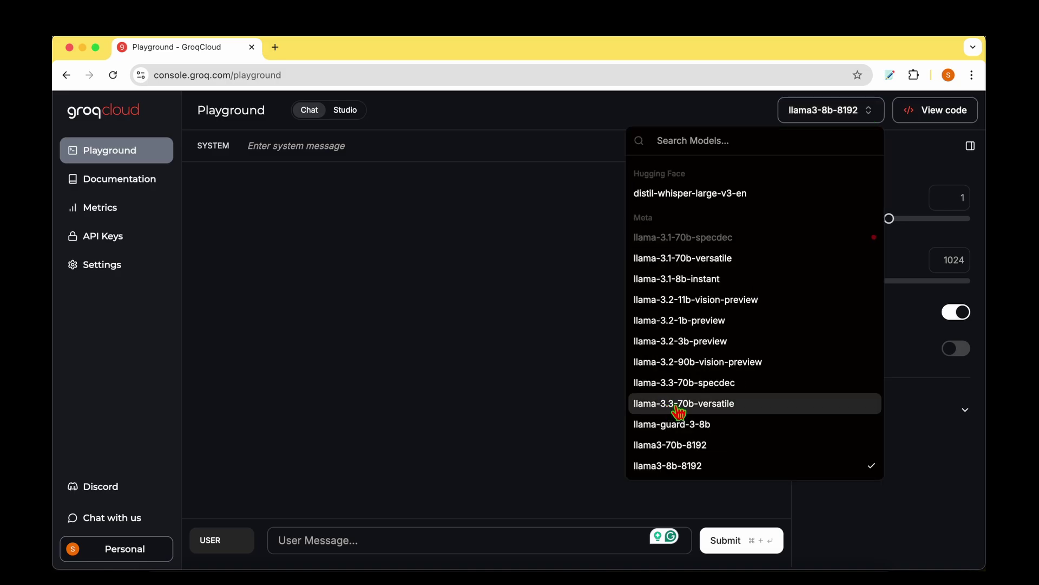
click(760, 404)
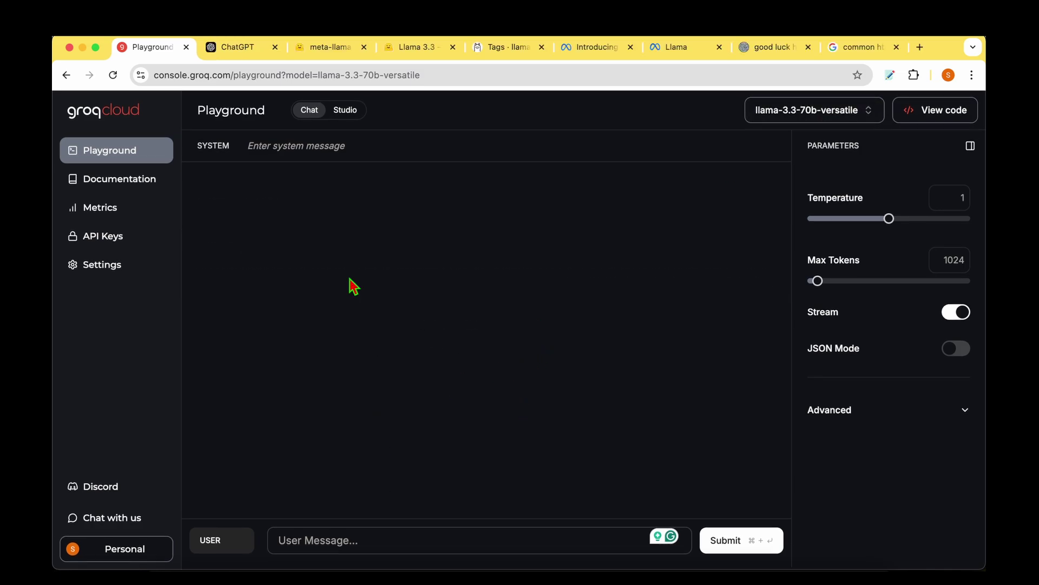
Paste the flying-stars HTML page prompt and submit it to Llama 3.3 70B
click(374, 539)
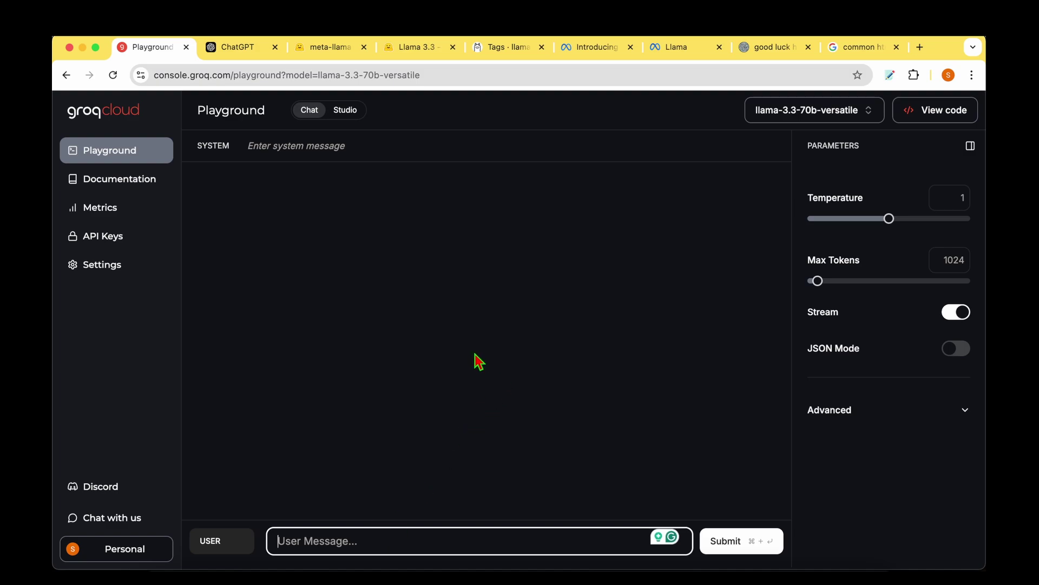
text(Write code for a HTML page with stars flying around. You may use JS and CSS)
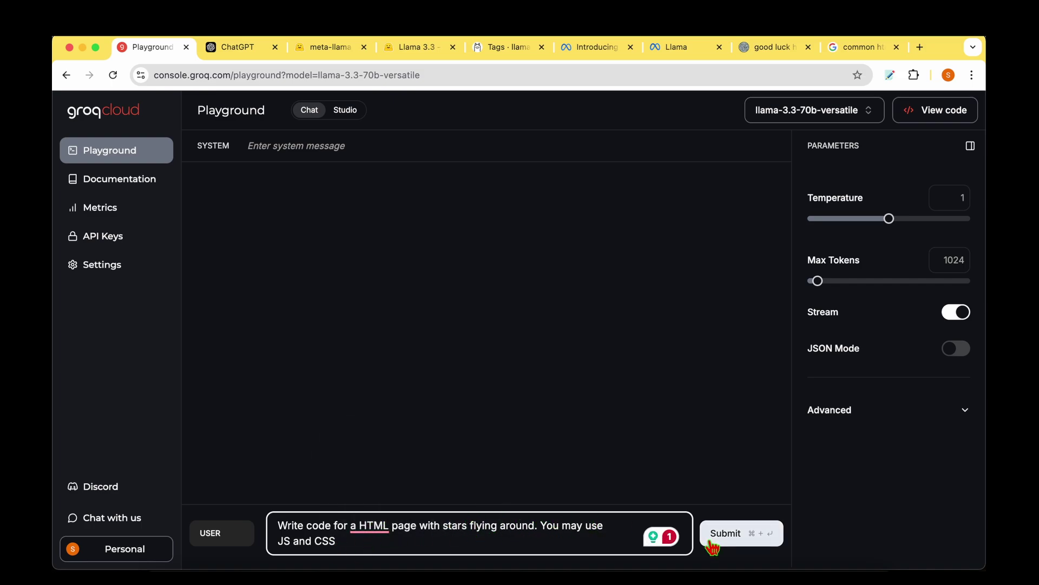
click(750, 535)
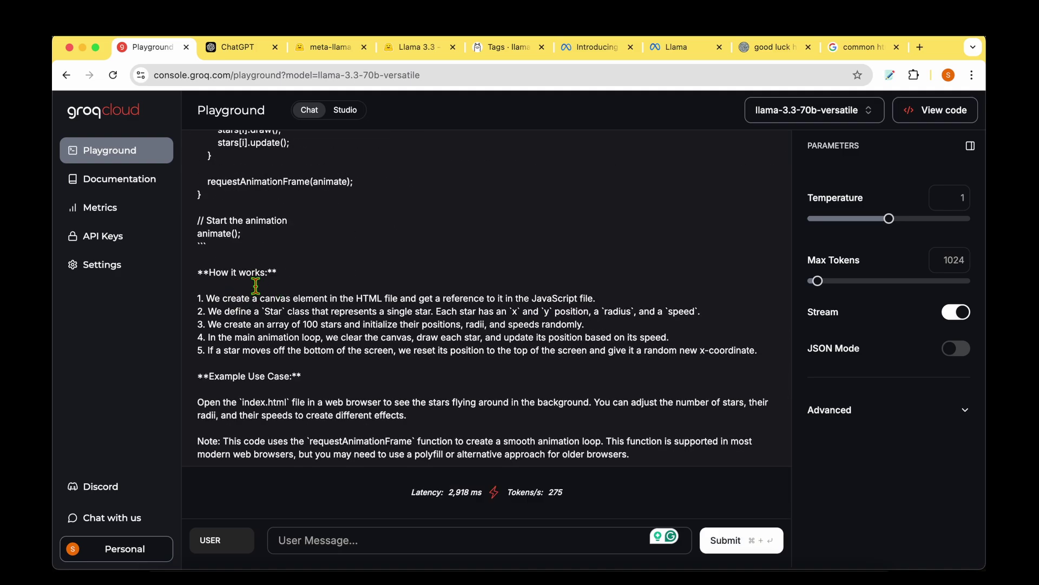
Highlight the first four how-it-works steps and scroll back up through the reply
triple_click(236, 298)
drag(237, 299, 331, 337)
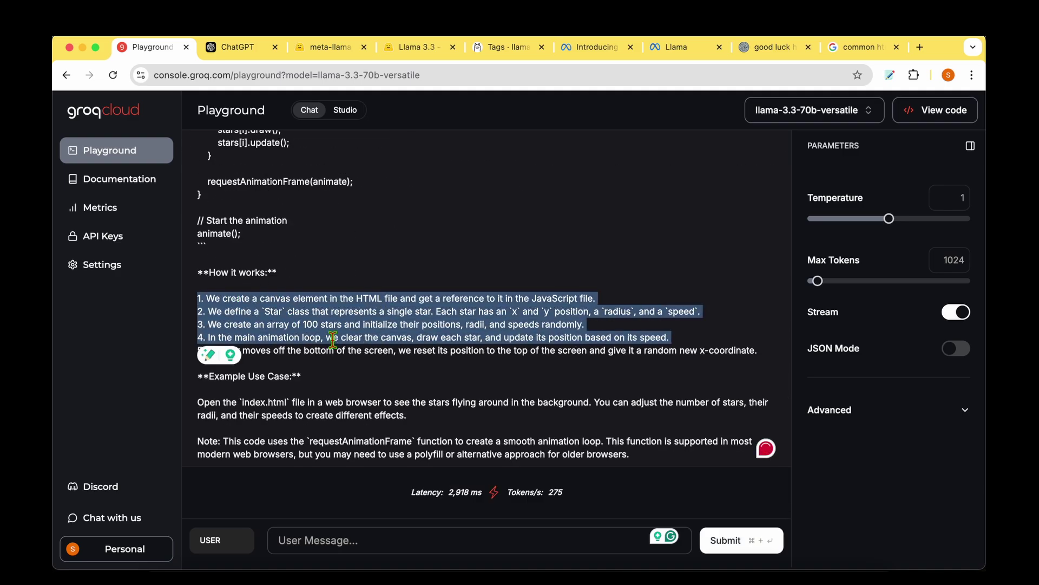
click(359, 337)
scroll(457, 304, up, 15)
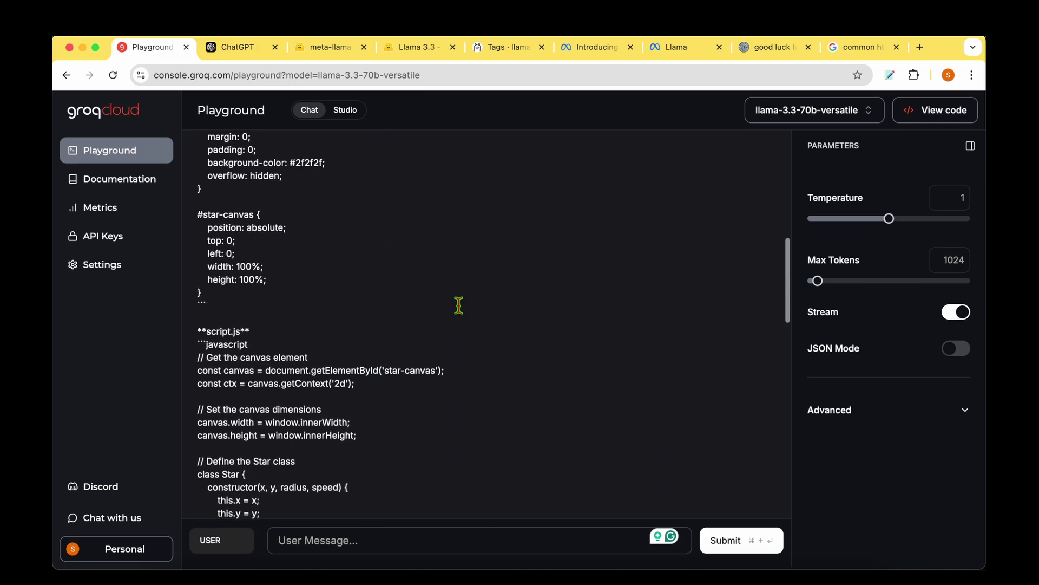
scroll(459, 305, up, 10)
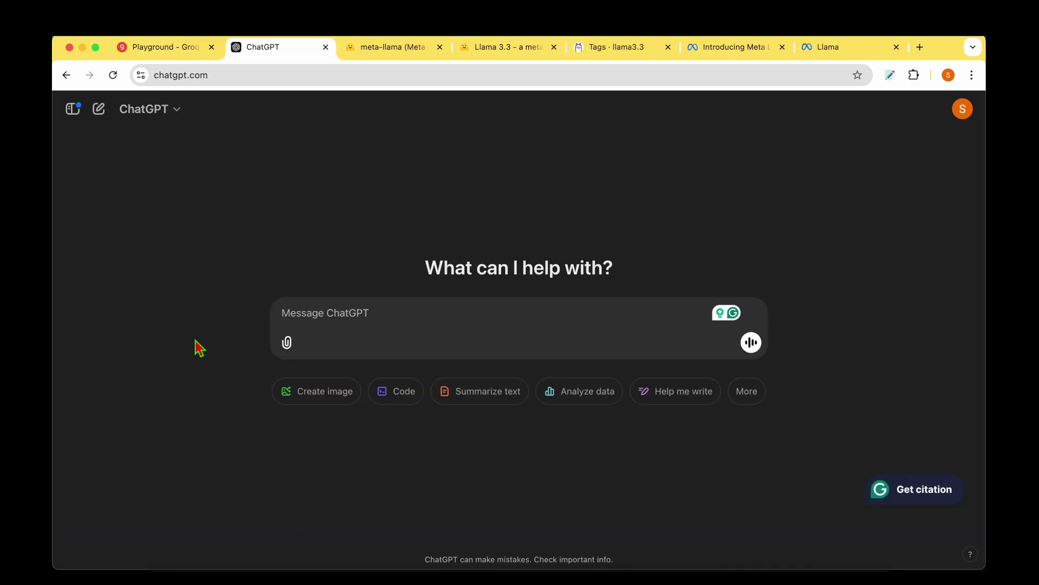
Paste the same flying-stars prompt into ChatGPT, send it, and scroll through the code reply
text(Write code for a HTML page with stars flying around. You may use JS and CSS)
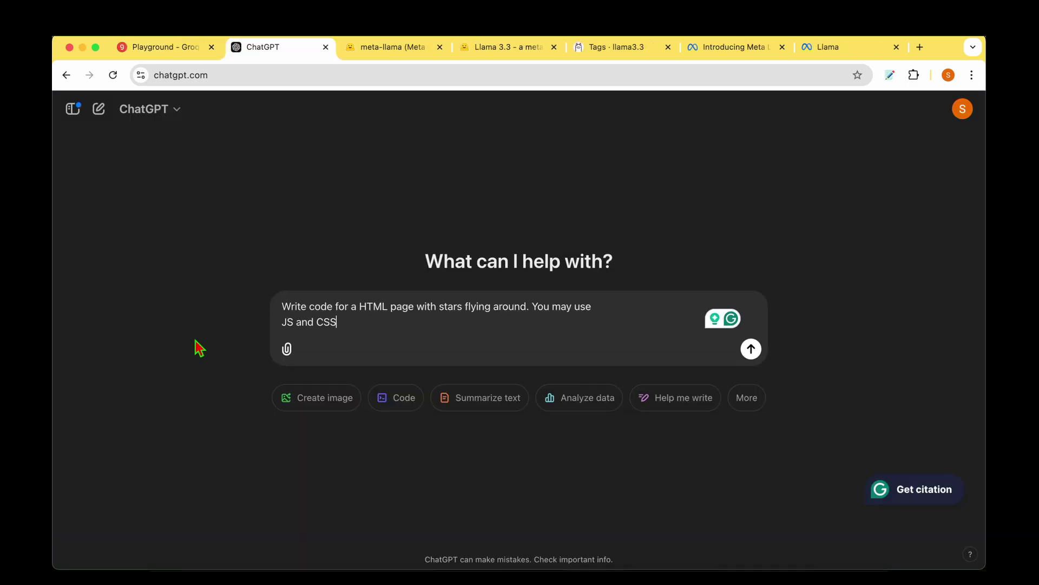
click(751, 349)
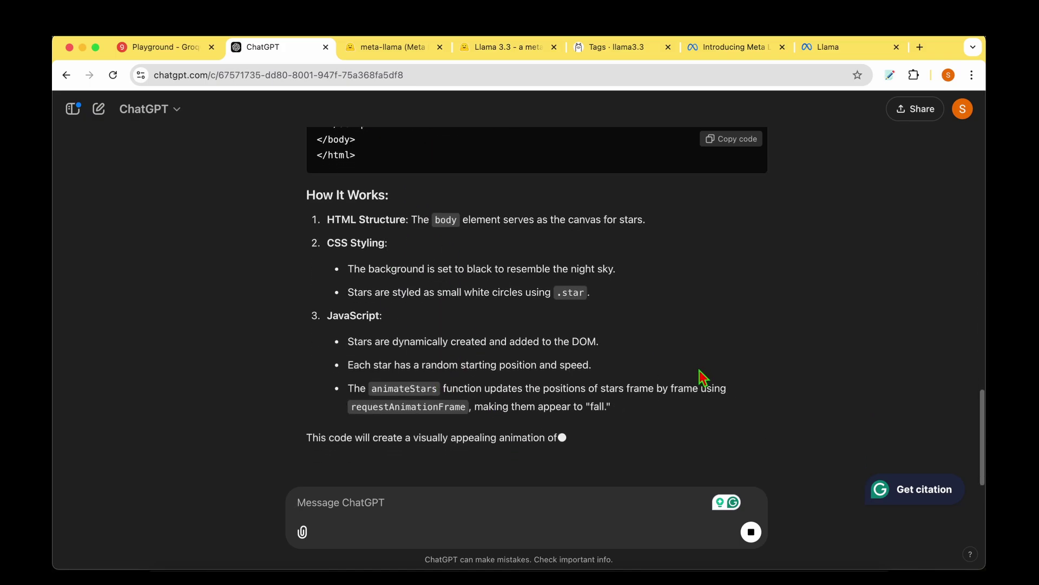
scroll(666, 359, up, 10)
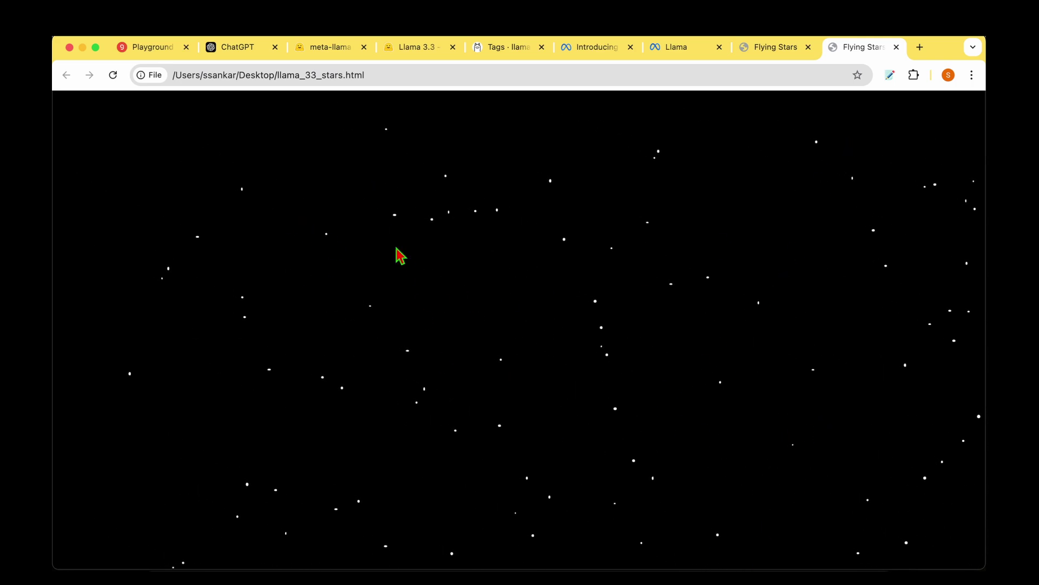
View the gpt_4o_stars.html animation, then close both Flying Stars tabs
click(784, 49)
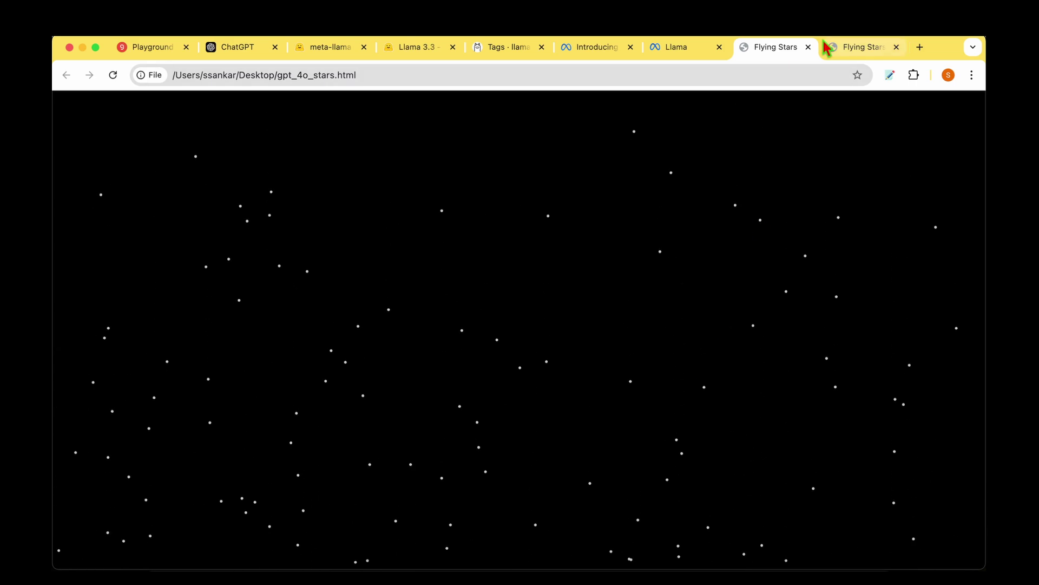
click(808, 48)
click(808, 47)
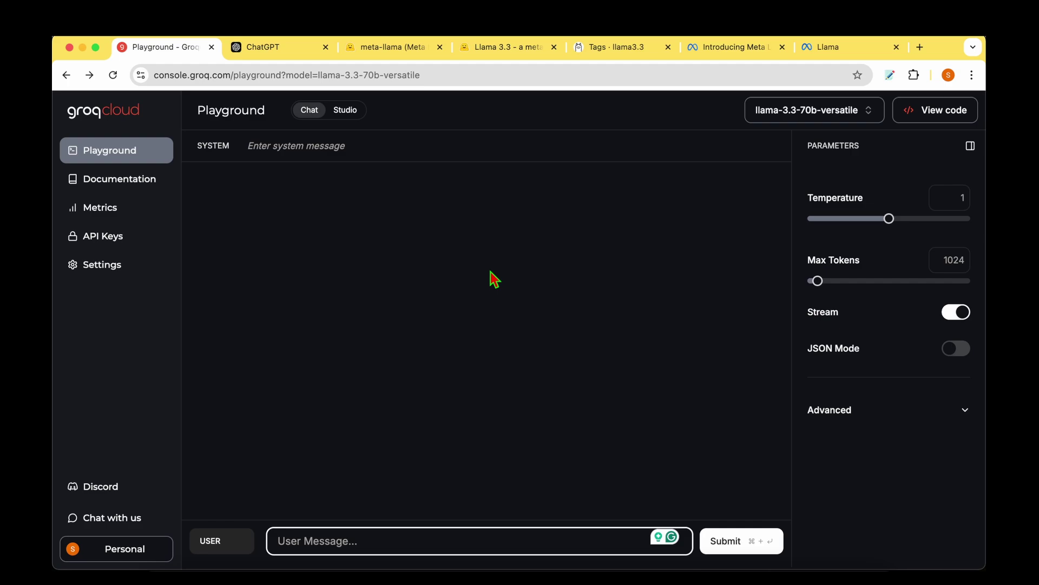
Send the Sudoku game prompt to Llama 3.3 70B, review its Python code, then go to ChatGPT
text(Write python code to play sudoku game)
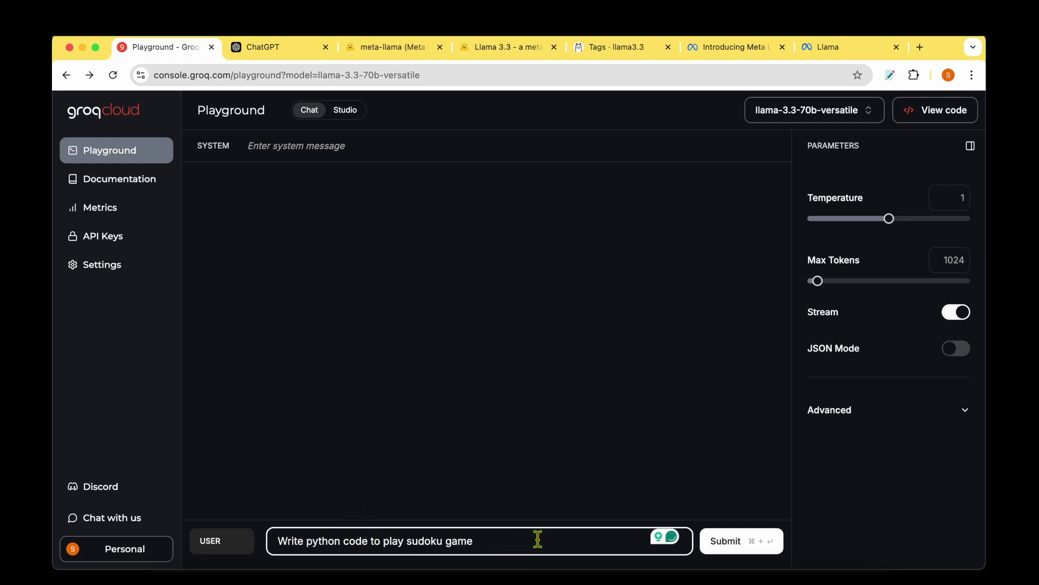
click(742, 543)
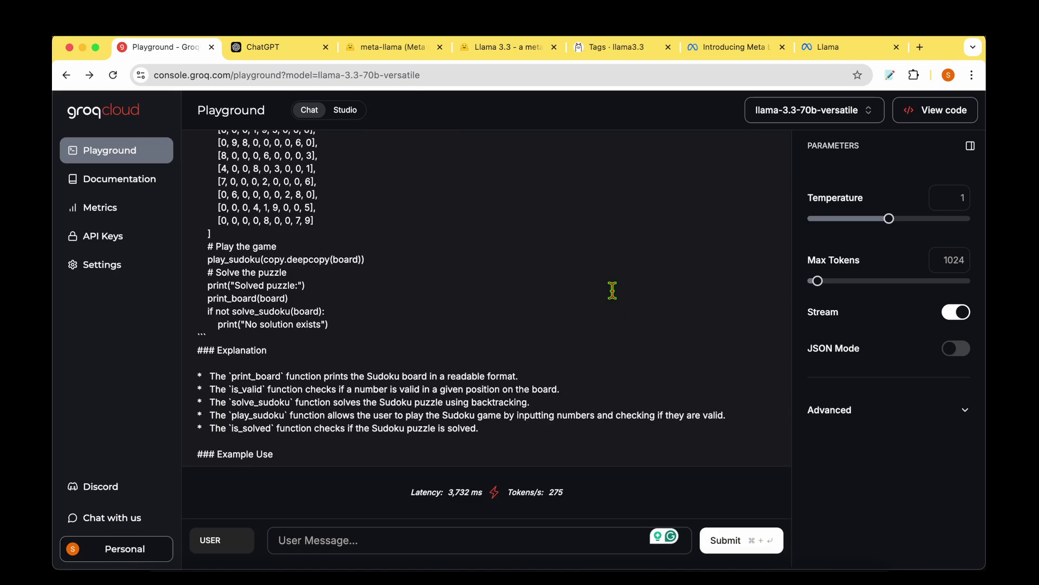
scroll(529, 333, up, 15)
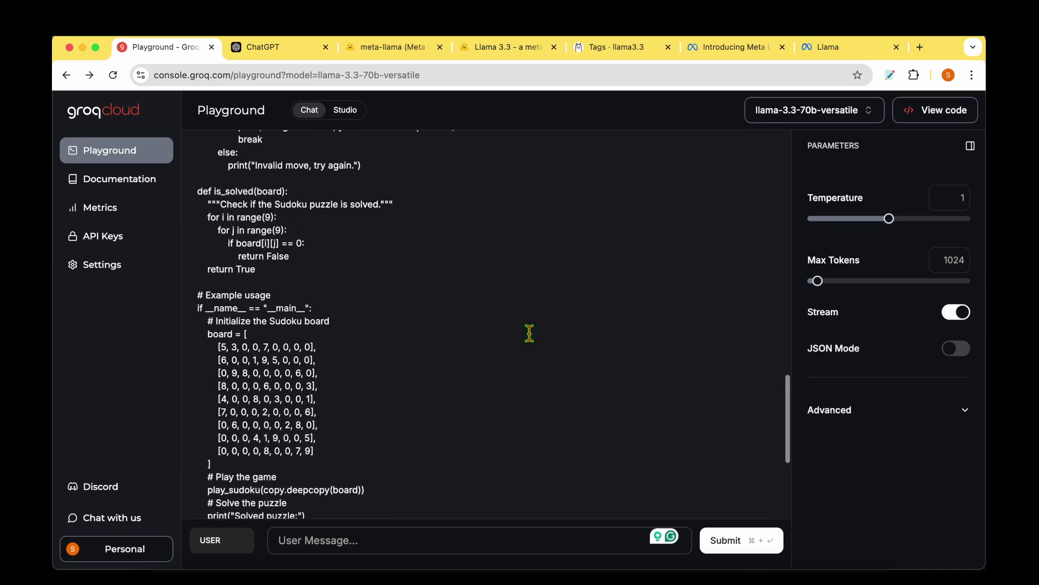
scroll(530, 333, up, 10)
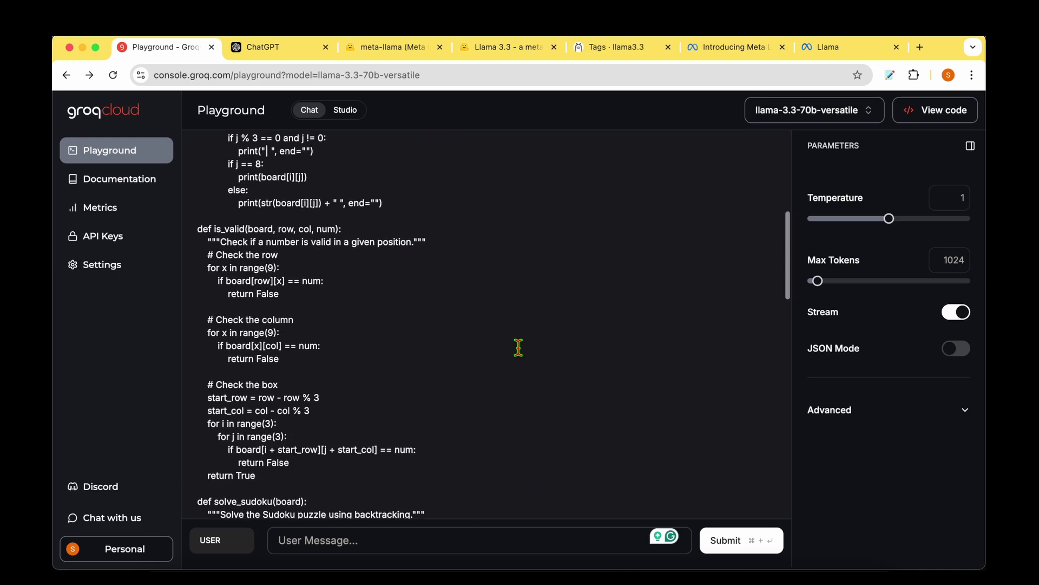
scroll(518, 347, up, 5)
scroll(518, 347, up, 5)
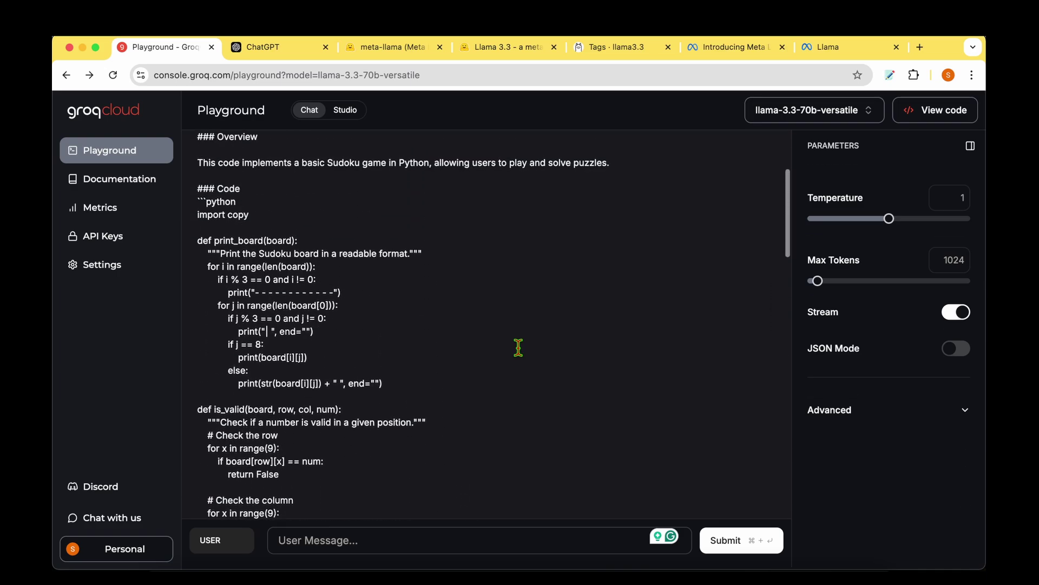
click(293, 53)
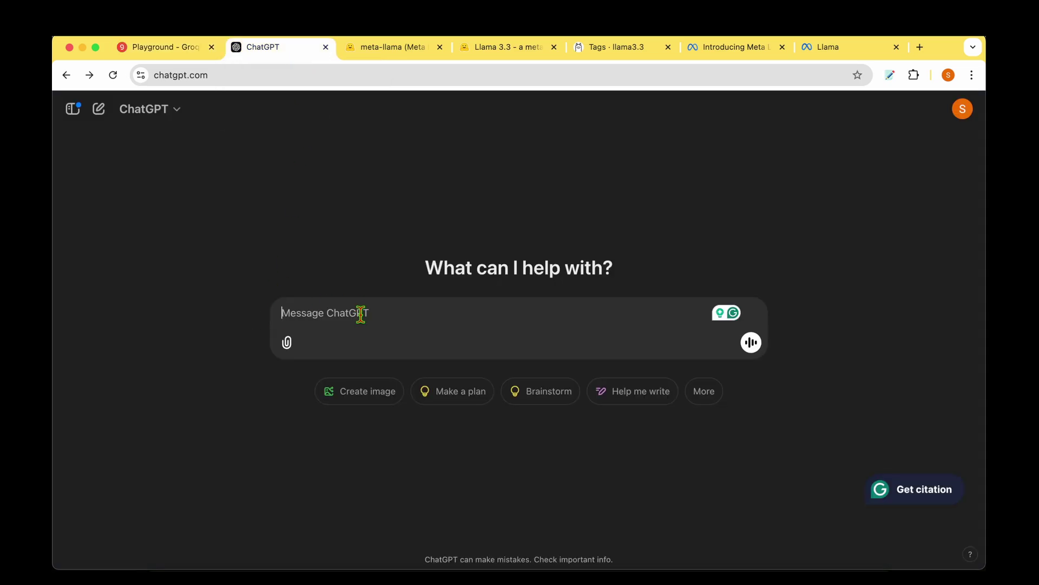
Send the same Sudoku prompt to GPT-4o and scroll through its code and usage notes
text(Write python code to play sudoku game)
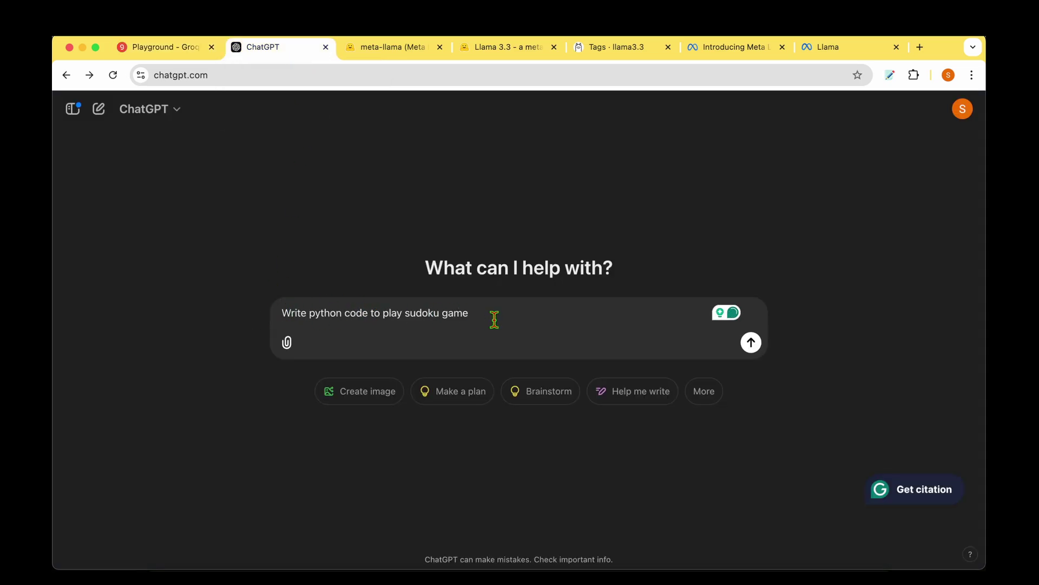
click(751, 342)
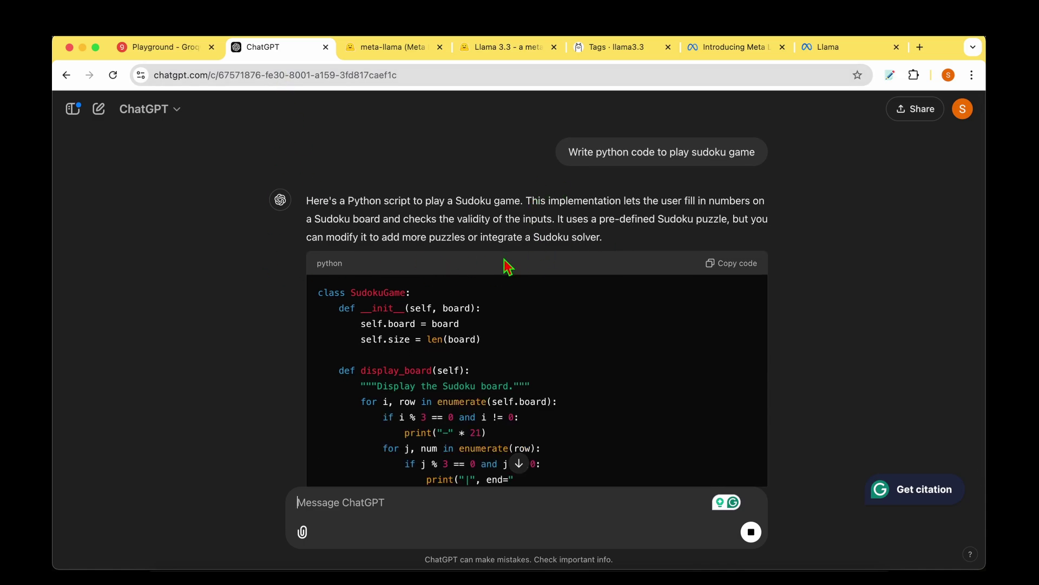
scroll(585, 321, down, 5)
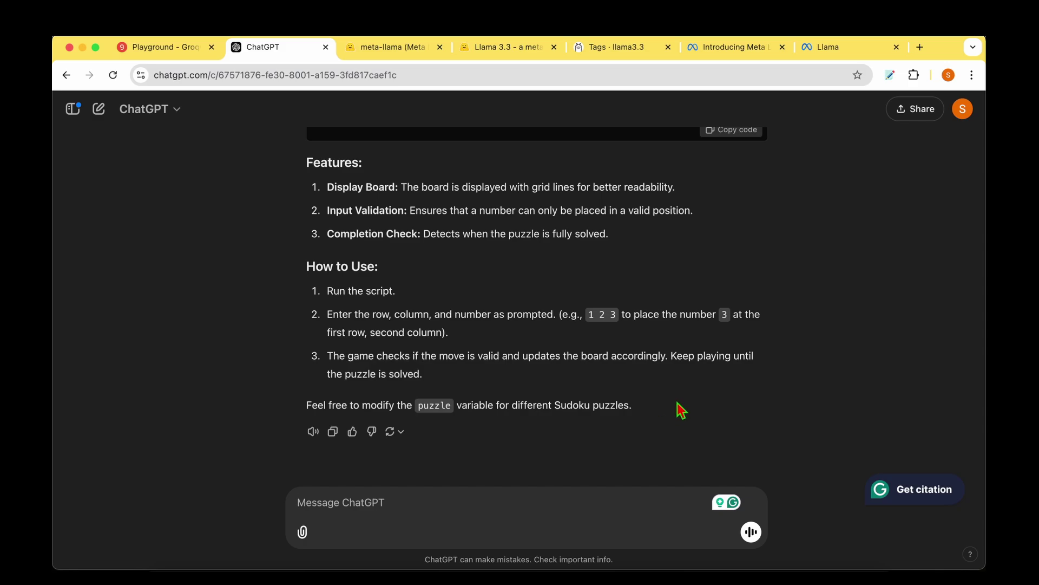
scroll(596, 357, up, 1)
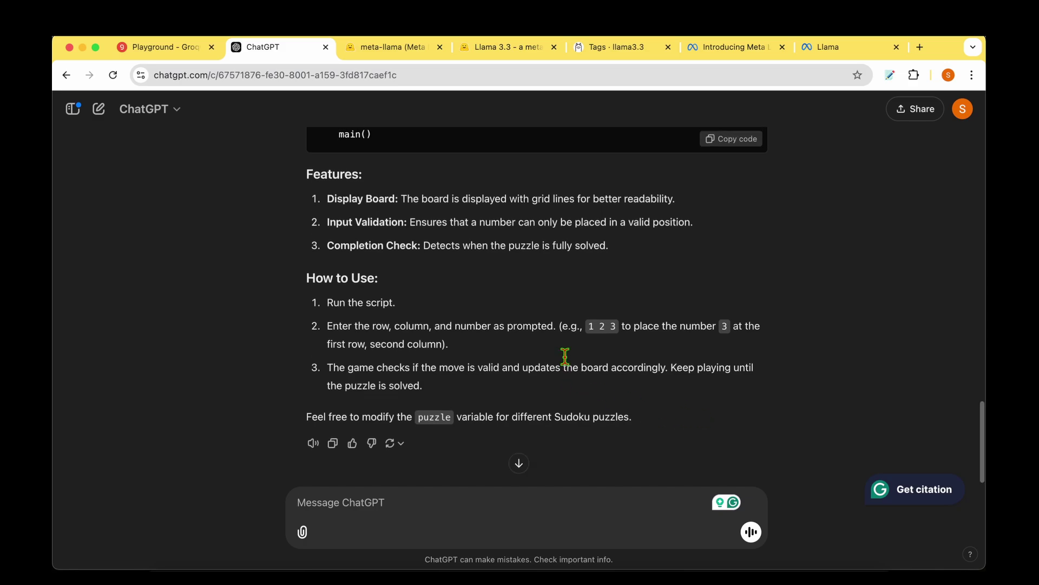
scroll(504, 330, up, 1)
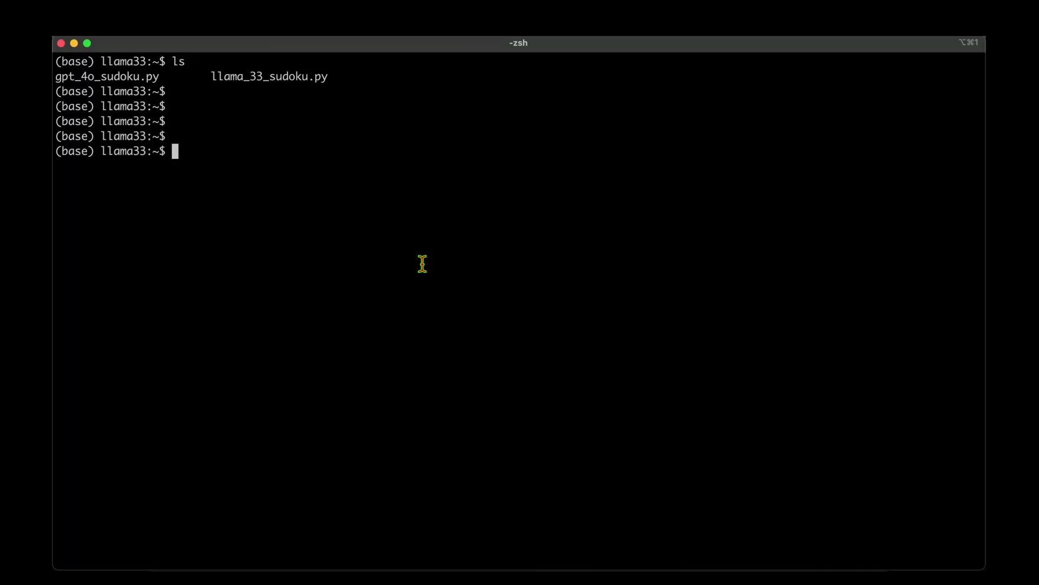
List the folder's files with ls and run llama_33_sudoku.py
text(ls)
key(Return)
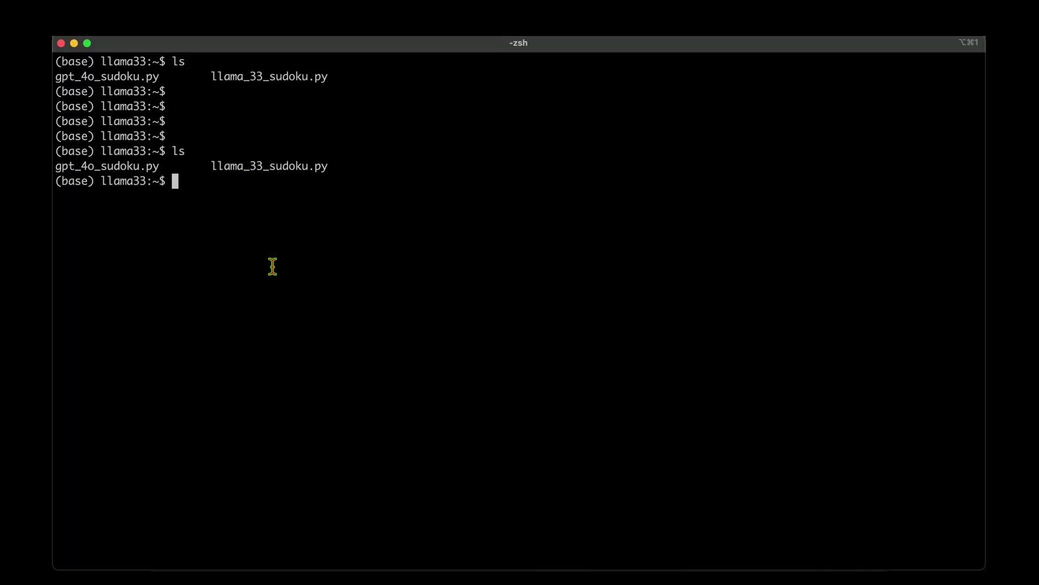
text(python lla)
key(Tab)
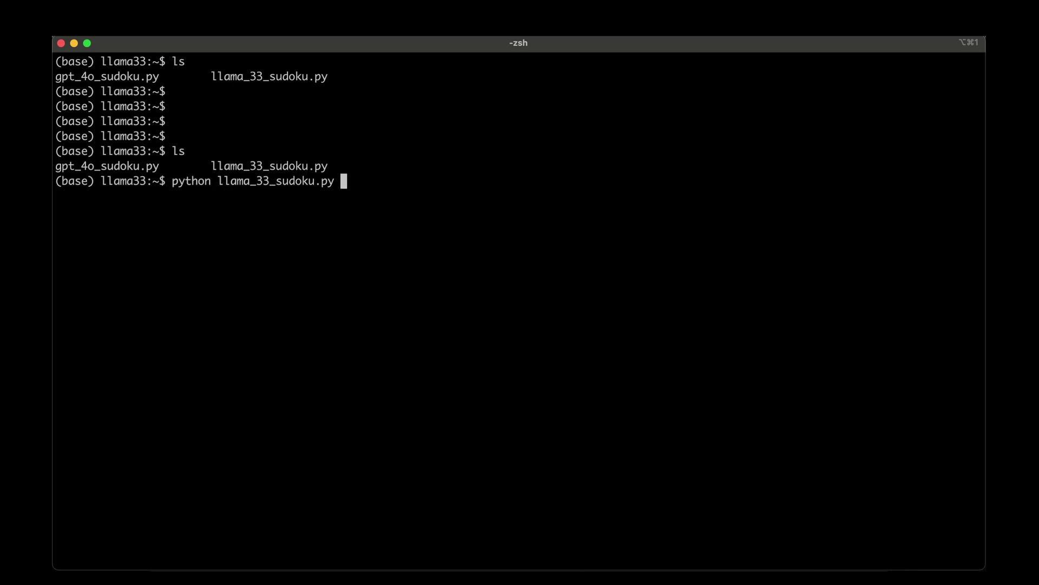
key(Return)
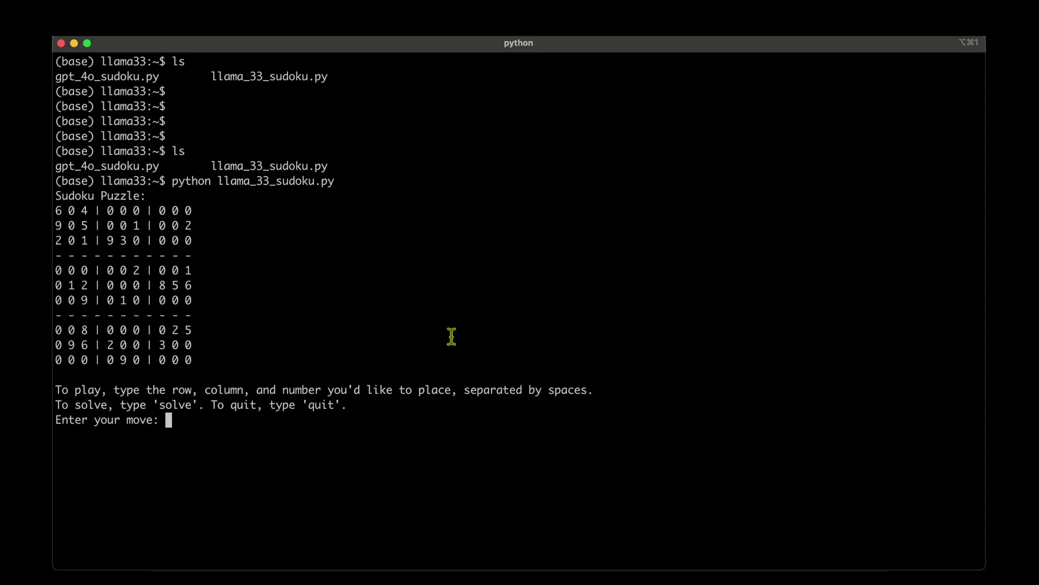
Enter move 4 4 4 and compare the changed row against the original board
text(4 4 4)
key(Return)
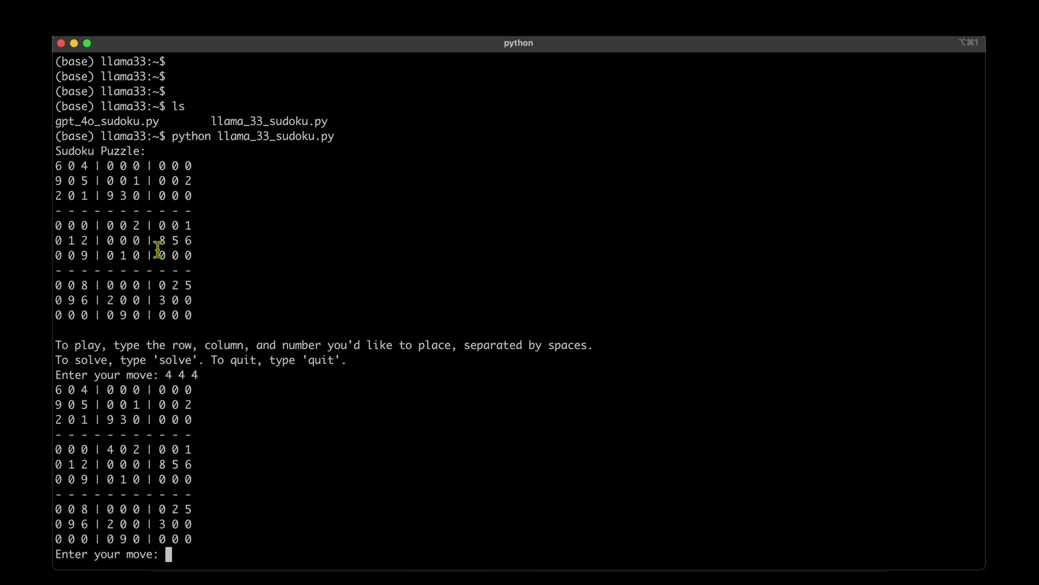
drag(105, 225, 138, 226)
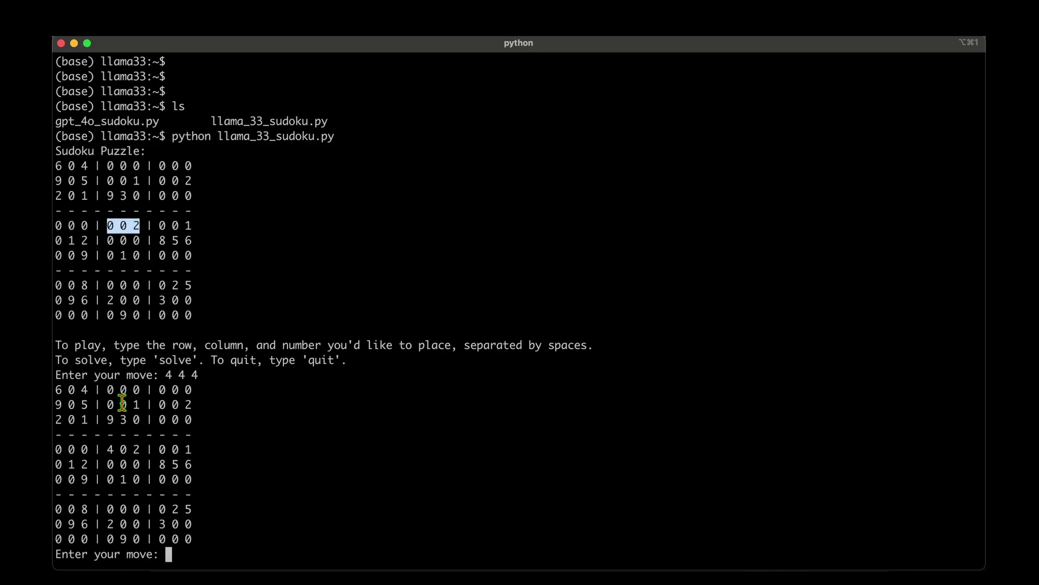
drag(107, 445, 139, 446)
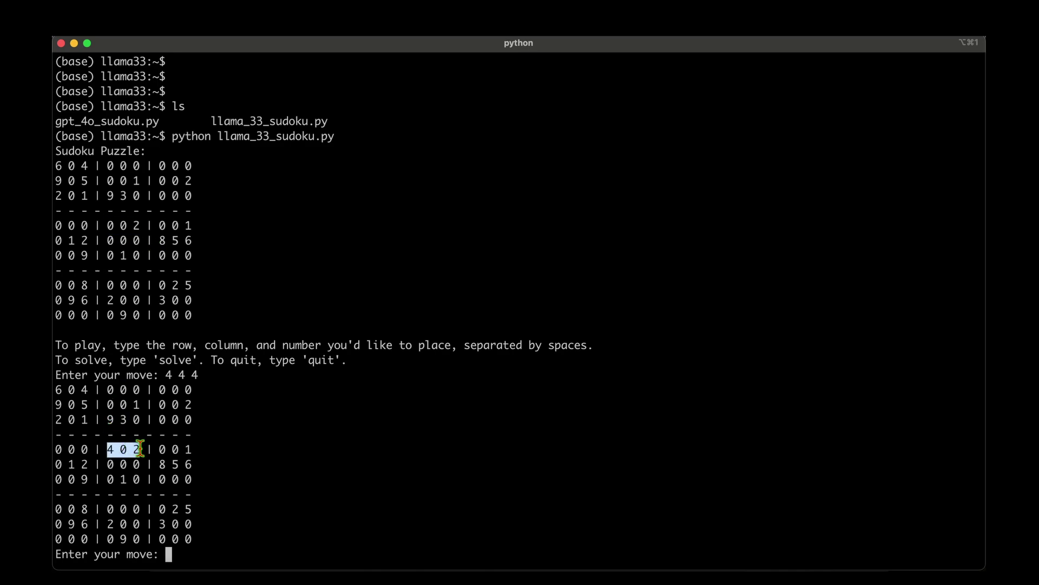
click(294, 405)
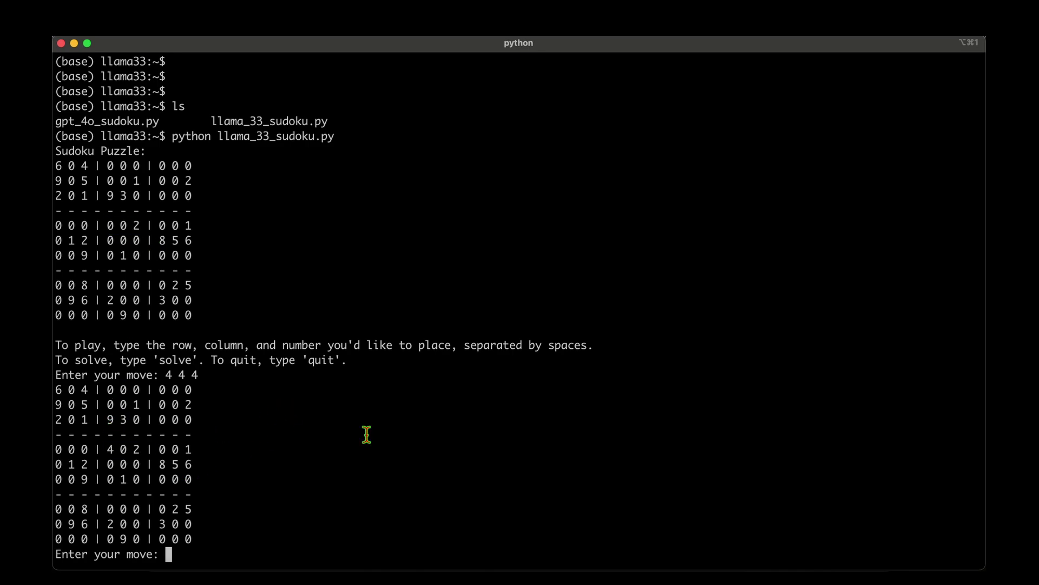
Enter move 4 5 5 and compare the updated row with the previous board
text(4 5 5)
key(Return)
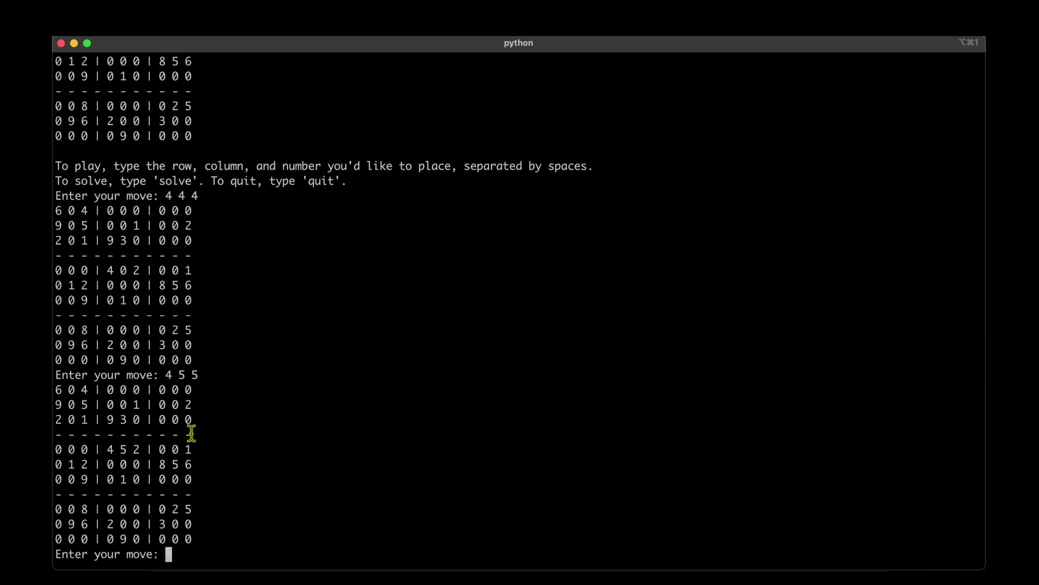
drag(105, 446, 145, 449)
drag(105, 270, 139, 271)
click(371, 312)
Quit the Llama Sudoku game and launch gpt_4o_sudoku.py
text(quit)
key(Return)
text(pytho)
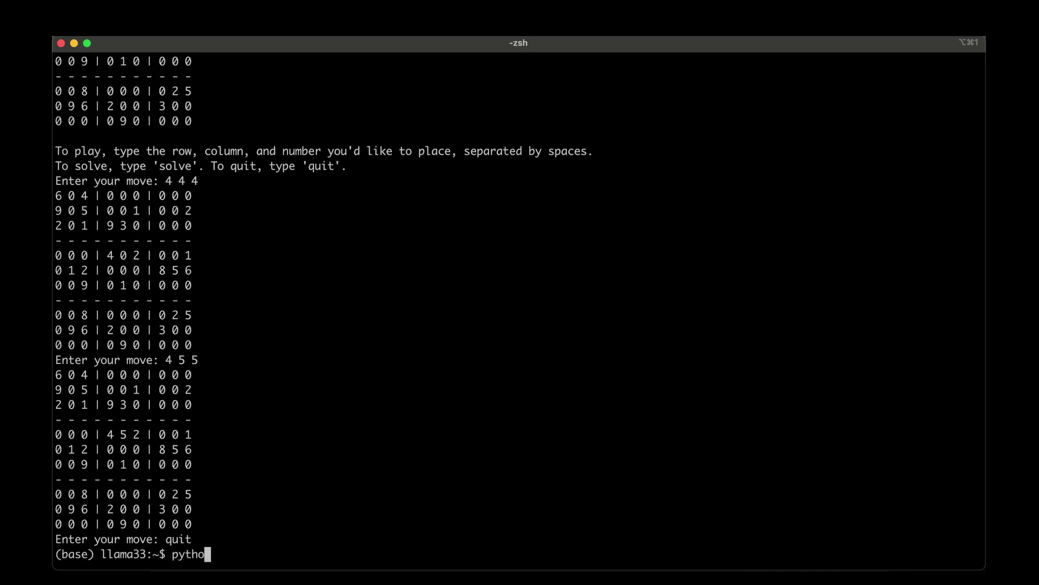
text(n g)
key(Tab)
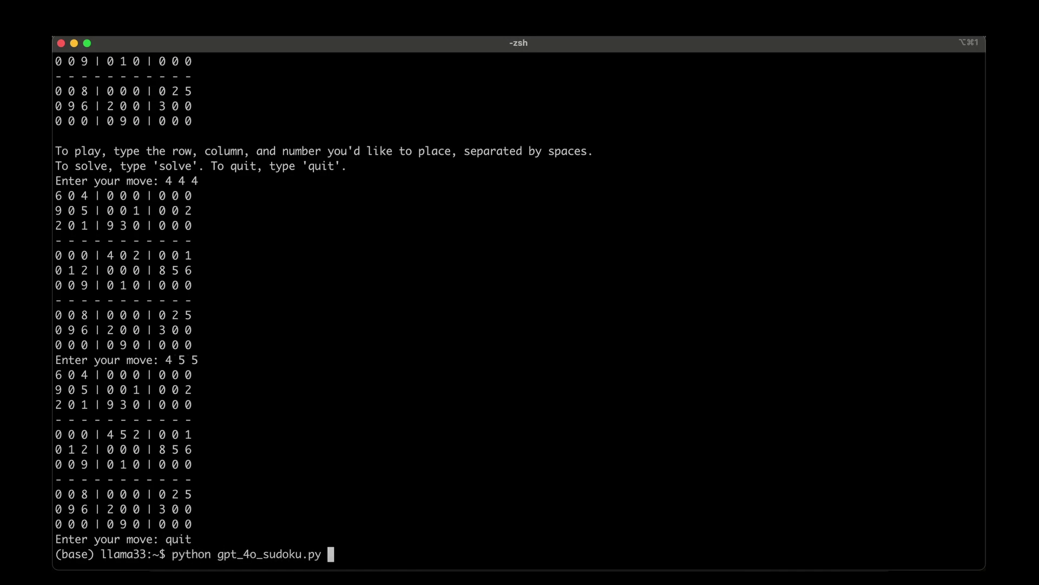
key(Return)
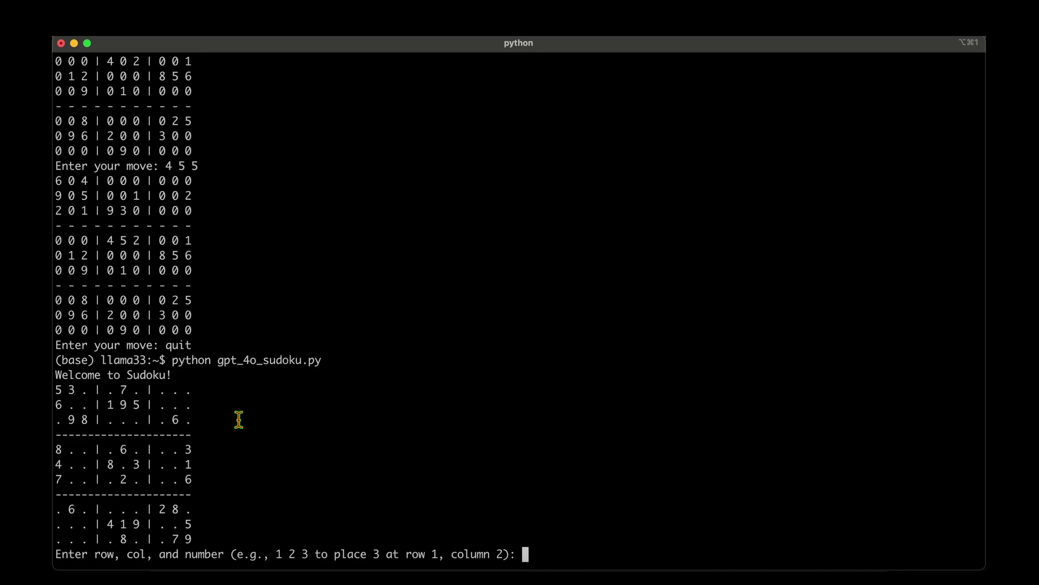
scroll(372, 405, down, 2)
Try moves 4 4 4 and 2 2 5 in the GPT-4o Sudoku game
text(4 4 4)
key(Return)
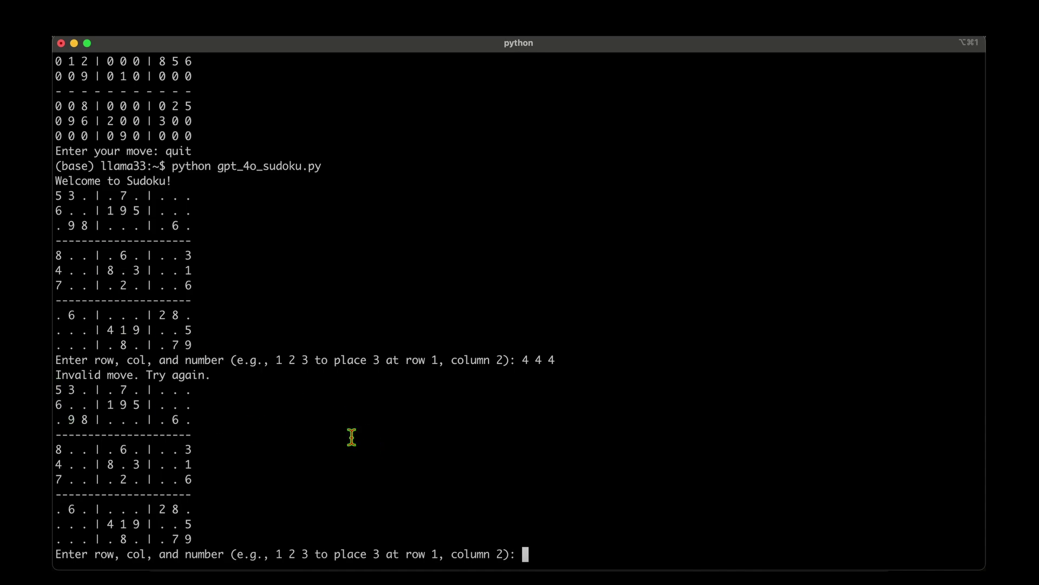
text(2 2 5)
key(Return)
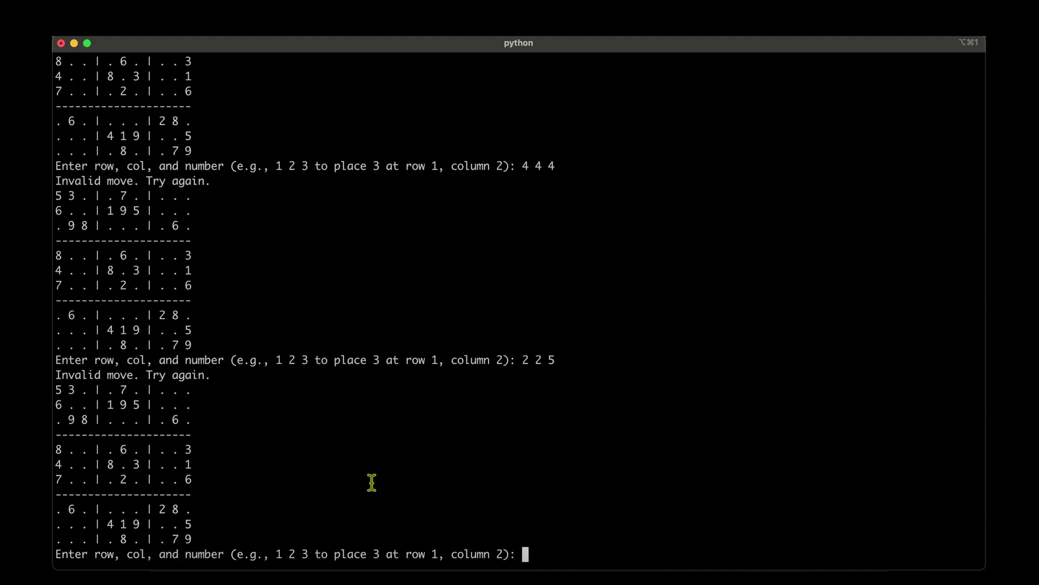
scroll(372, 482, up, 6)
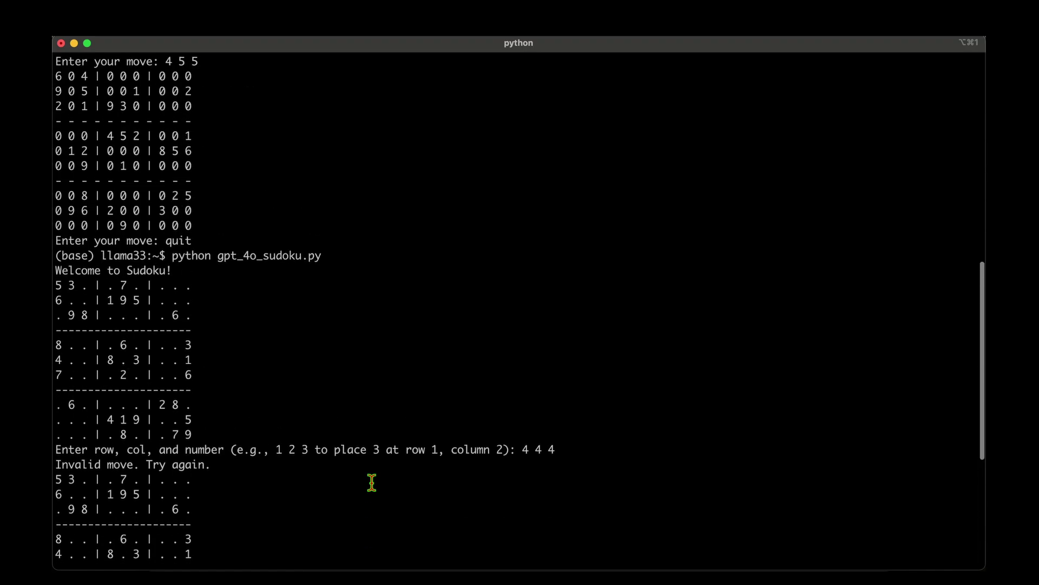
scroll(372, 482, down, 6)
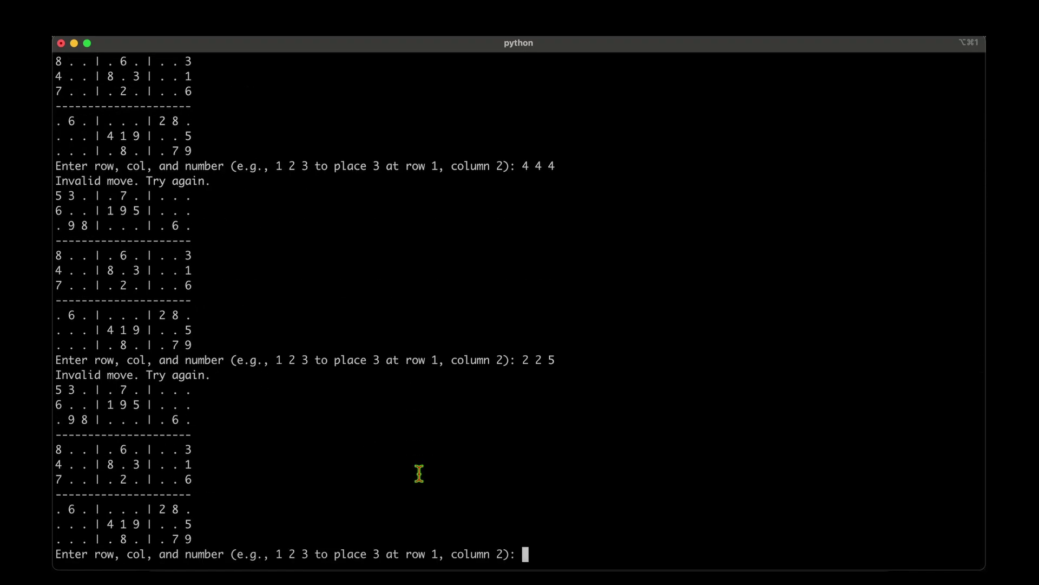
Enter quit, then force-stop the script with Ctrl+C and inspect the traceback
text(quit)
key(Return)
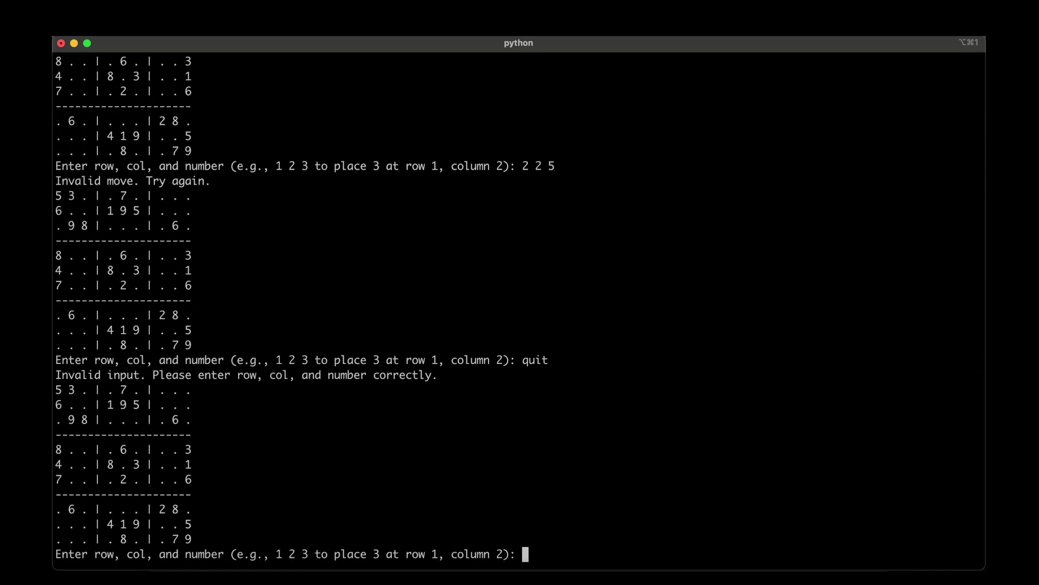
key(ctrl+c)
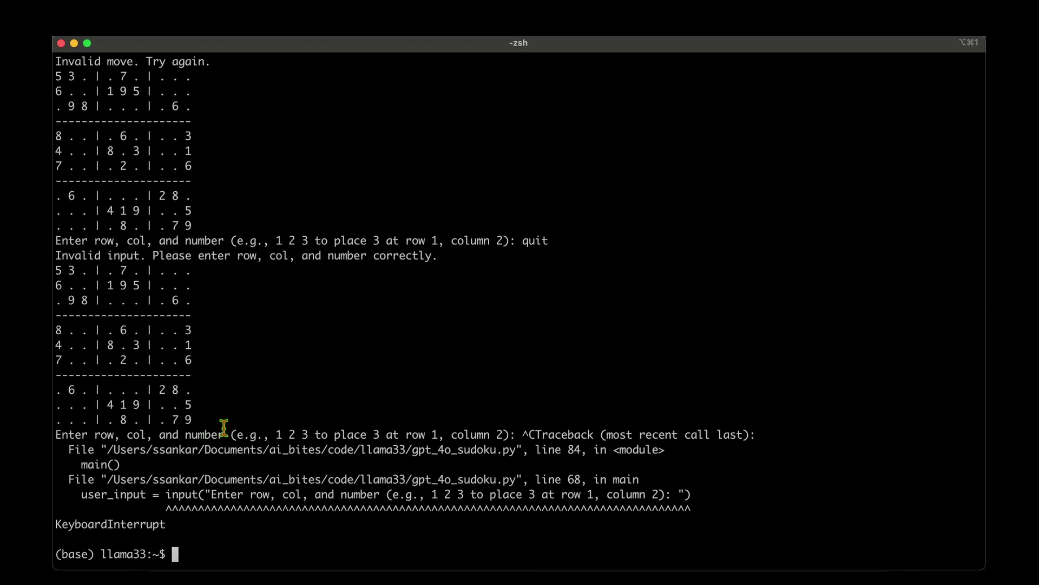
drag(206, 434, 312, 501)
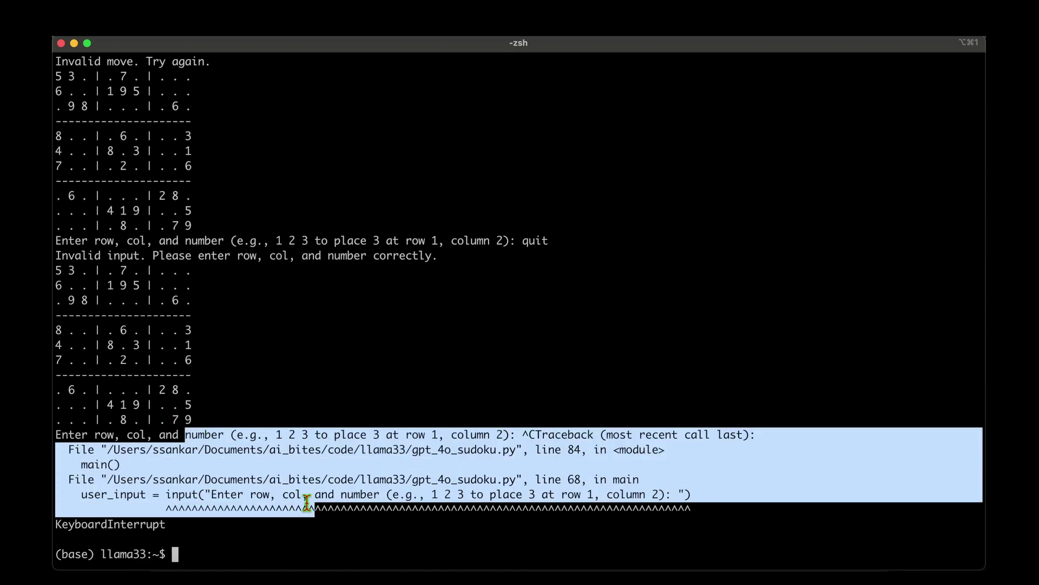
click(311, 502)
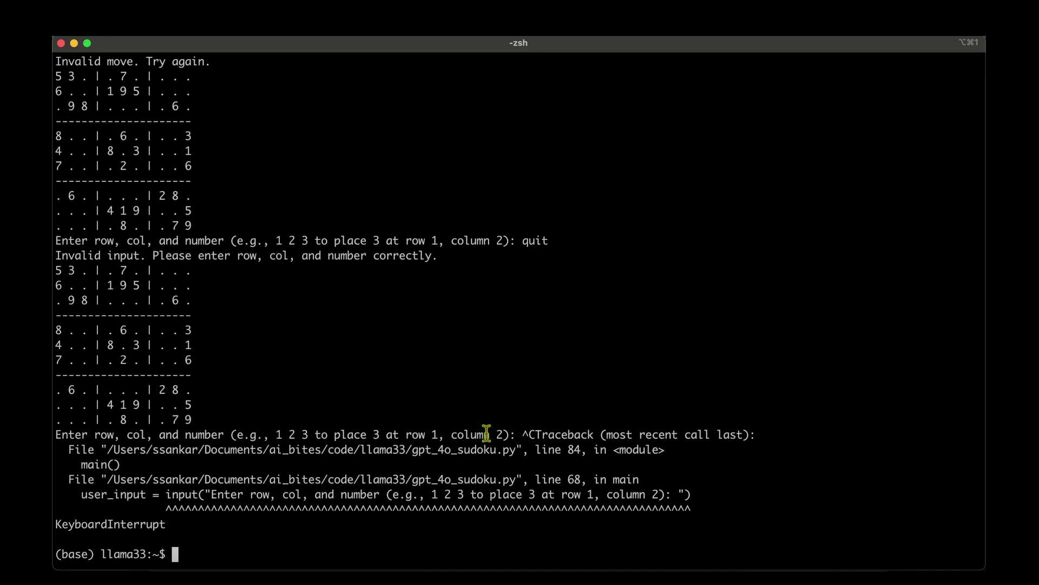
Send the Jane and Jill relation puzzle to Llama 3.3 in the Groq Playground
key(super+Tab)
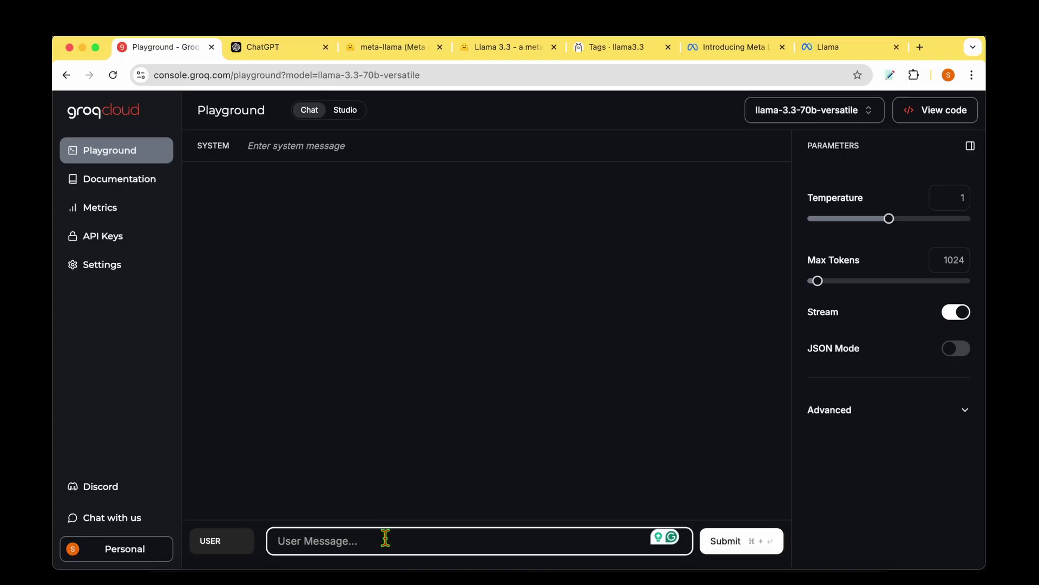
key(super+v)
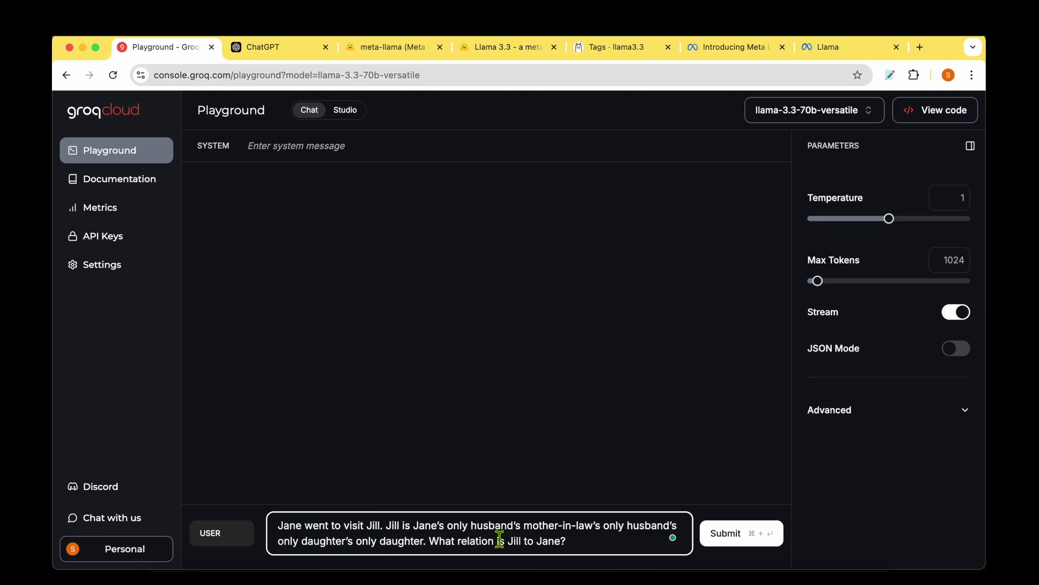
click(719, 538)
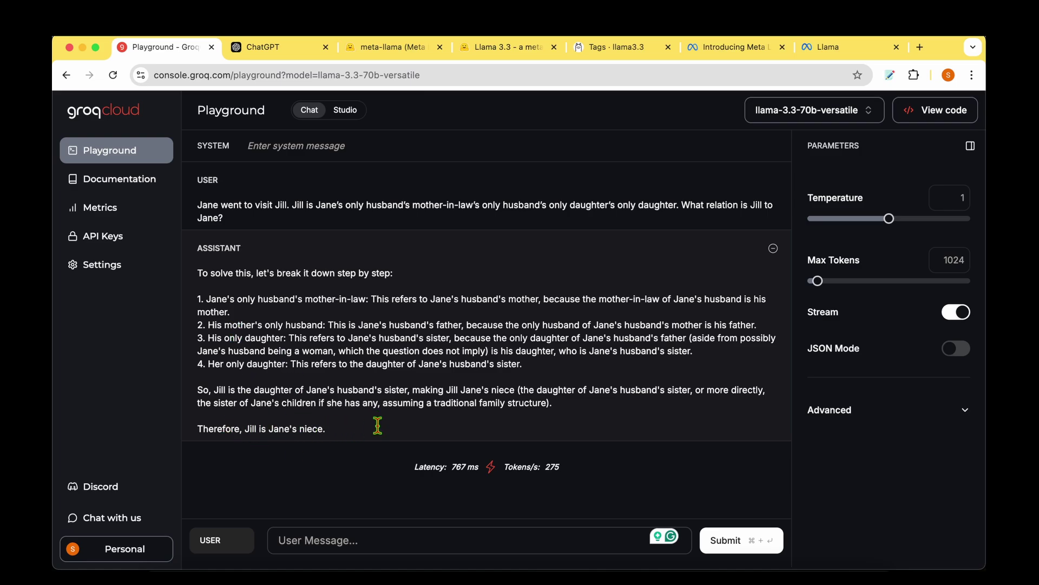
Send the Jane-and-Jill family riddle to ChatGPT
click(284, 48)
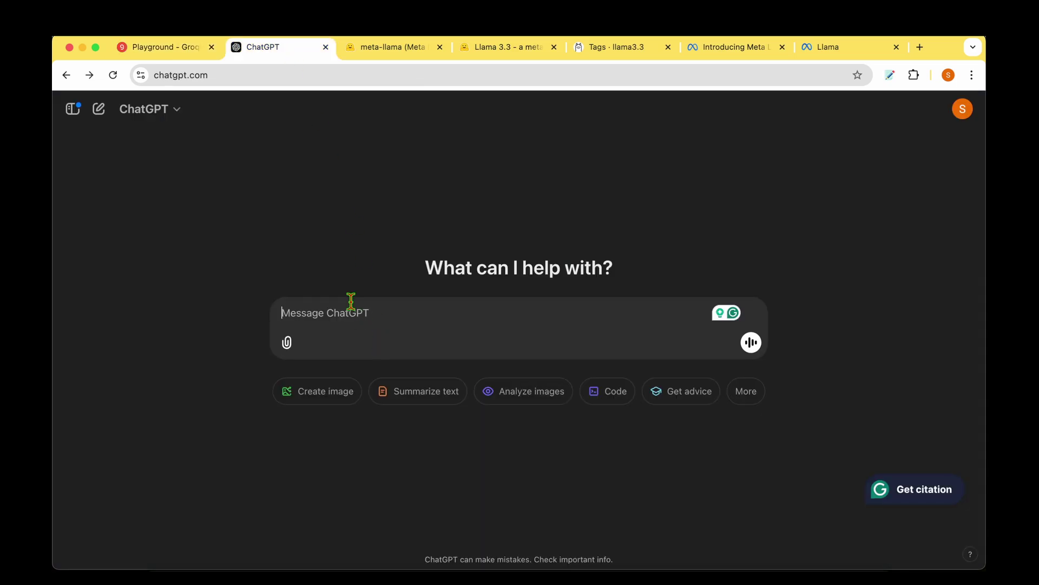
key(super+v)
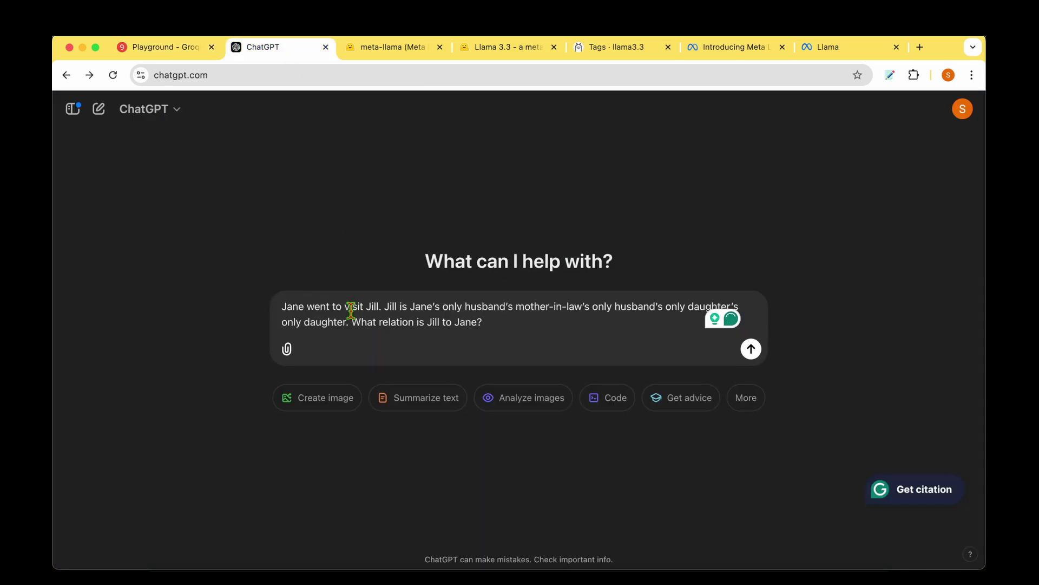
key(Return)
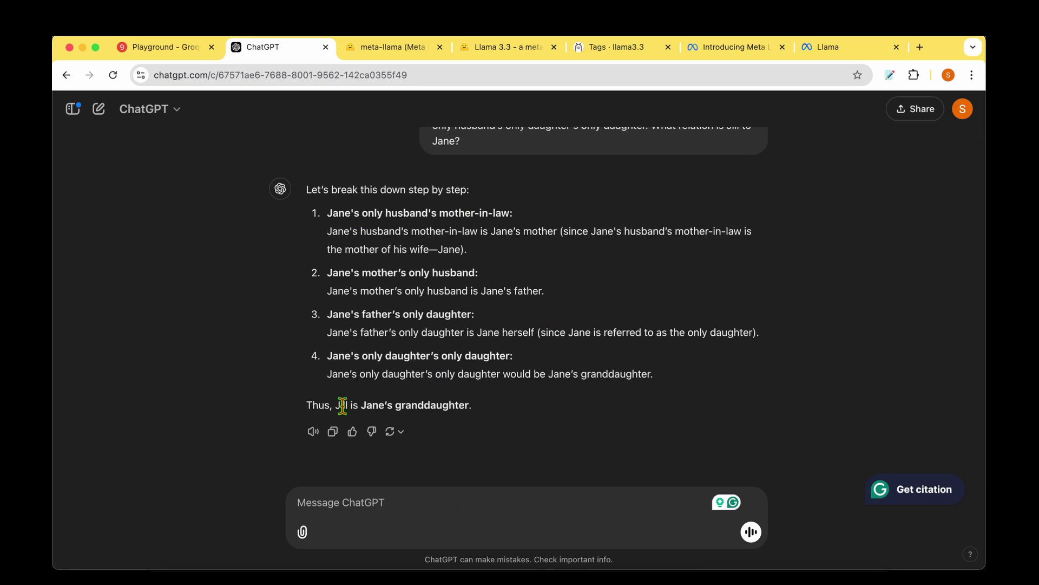
Highlight GPT-4o's conclusion that Jill is Jane's granddaughter
drag(337, 405, 468, 406)
click(485, 409)
drag(341, 405, 505, 411)
click(506, 411)
drag(341, 405, 393, 406)
click(418, 391)
Return to the Groq Playground and highlight Llama's conclusion that Jill is Jane's niece
click(163, 46)
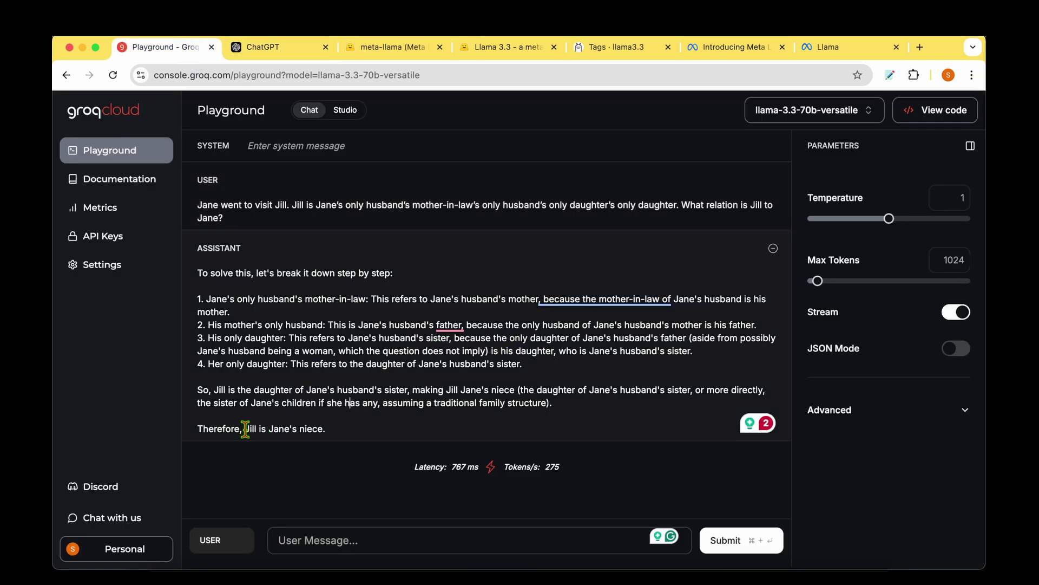
drag(245, 428, 325, 429)
click(330, 428)
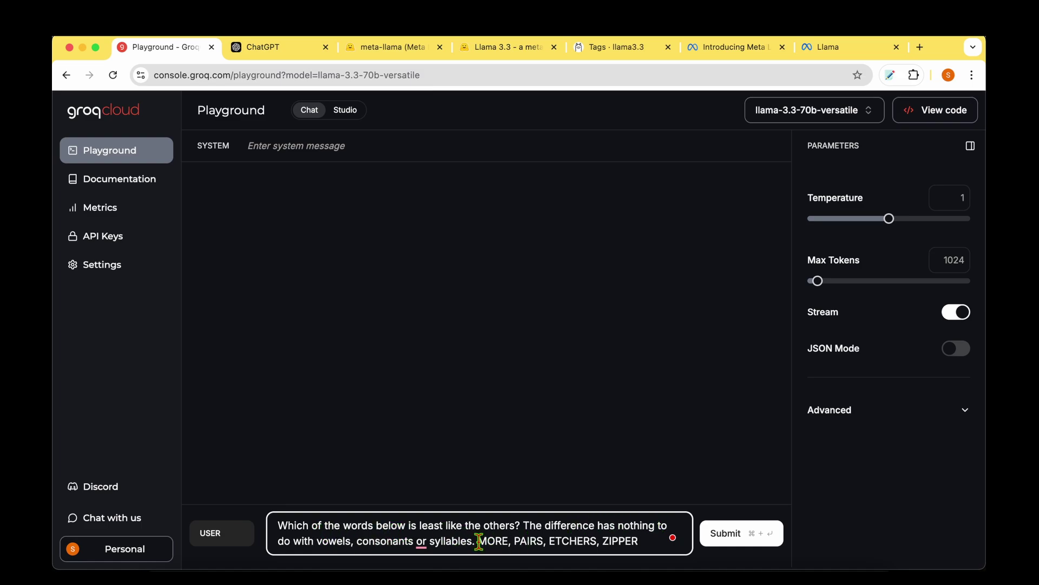
Submit the MORE, PAIRS, ETCHERS, ZIPPER odd-word-out puzzle to Llama 3.3
drag(478, 541, 638, 540)
click(644, 540)
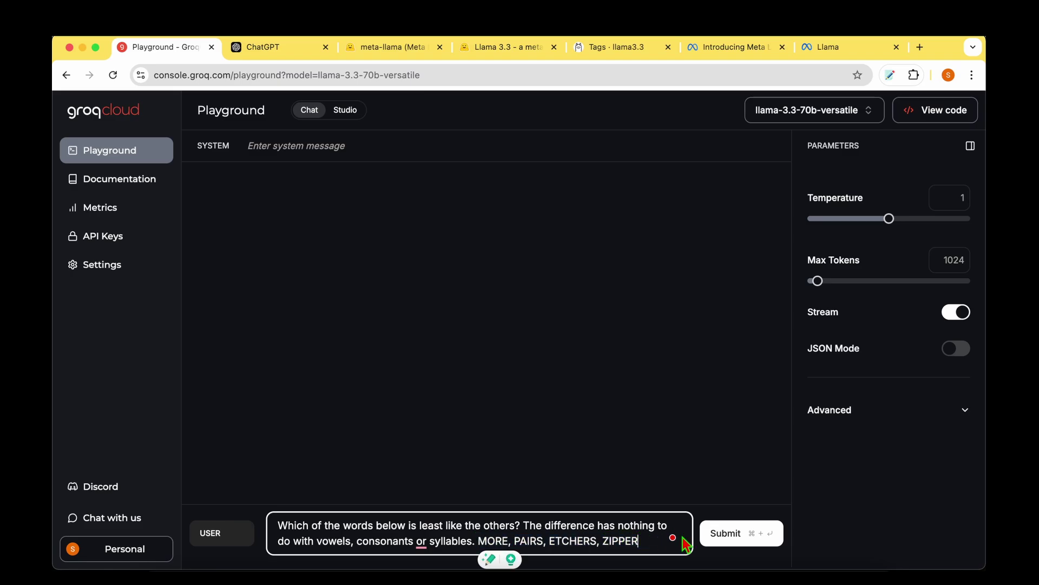
click(725, 536)
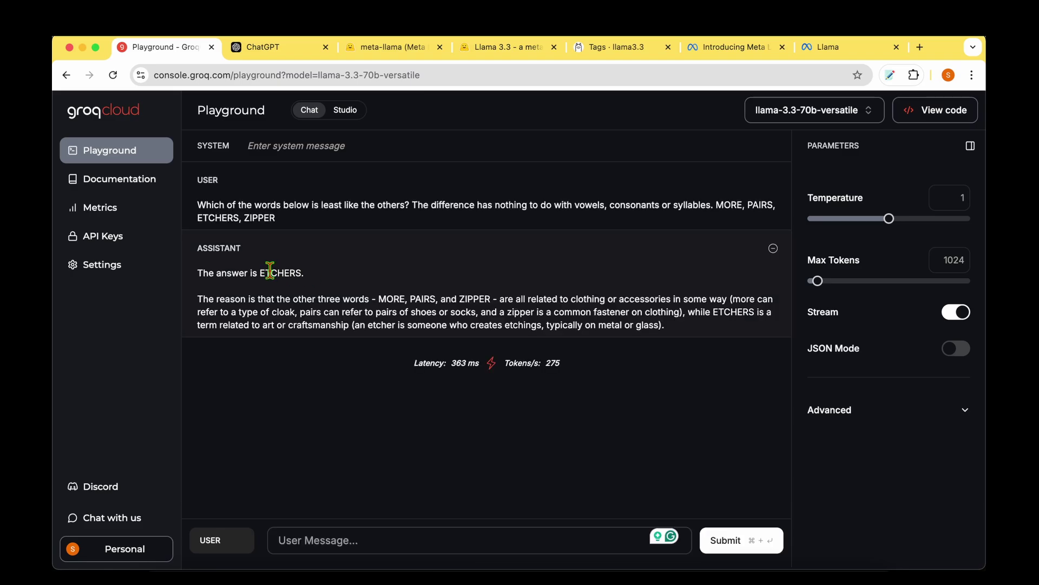
Highlight the ETCHERS answer and its clothing-or-accessories reasoning
double_click(270, 271)
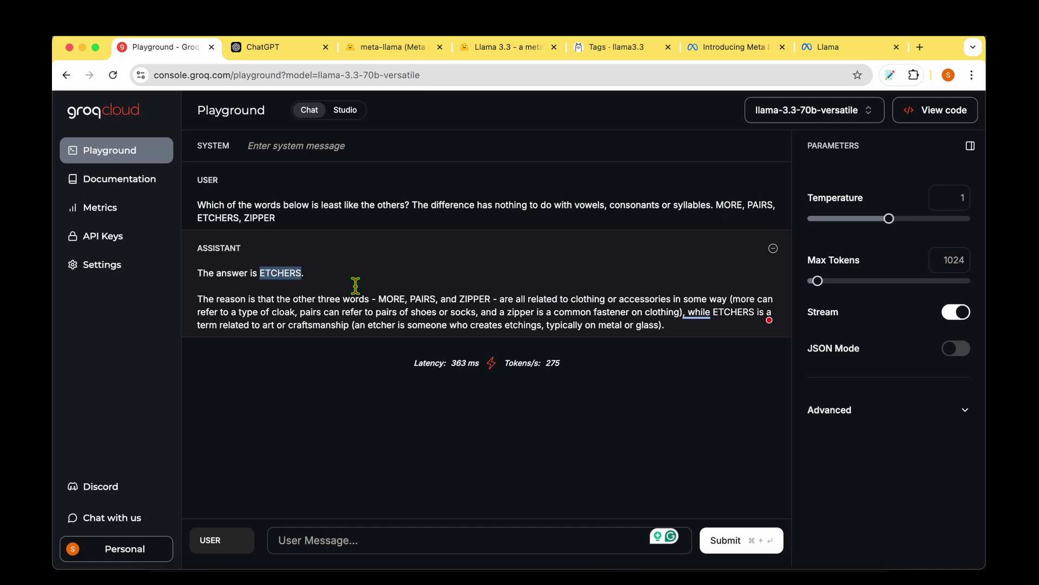
drag(390, 297, 488, 296)
click(515, 301)
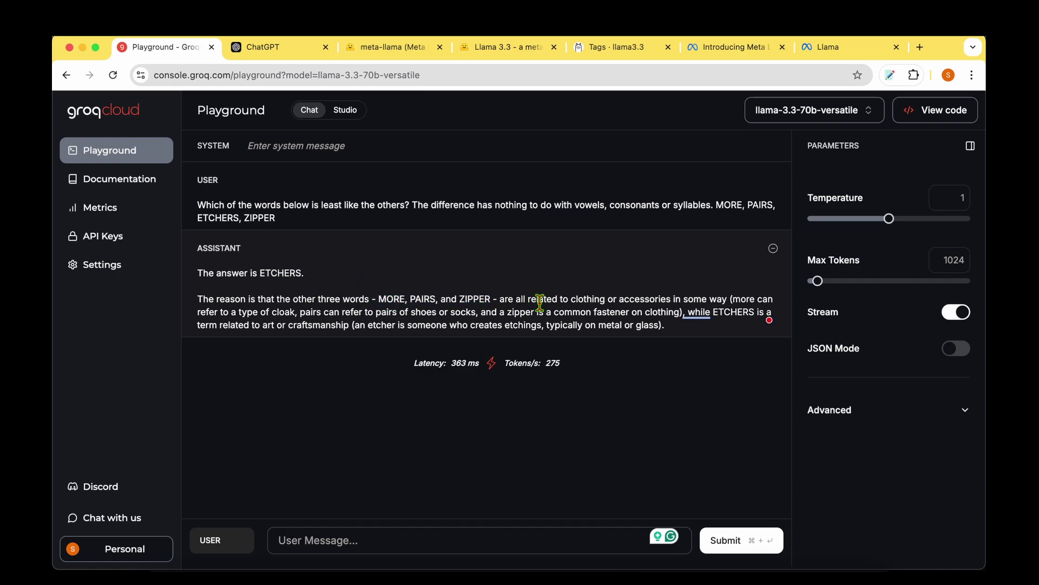
drag(581, 299, 726, 298)
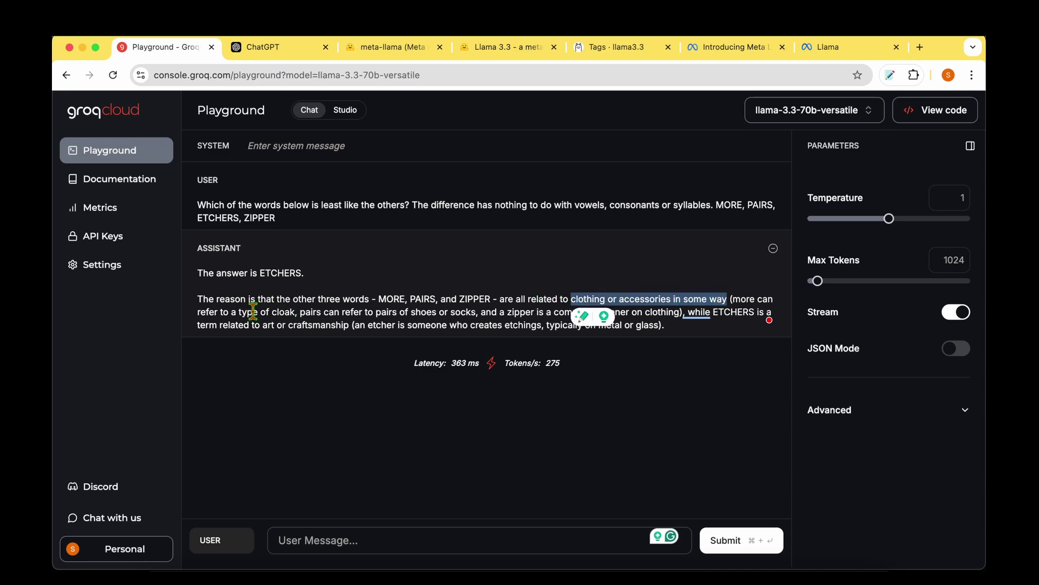
drag(238, 312, 676, 309)
click(655, 299)
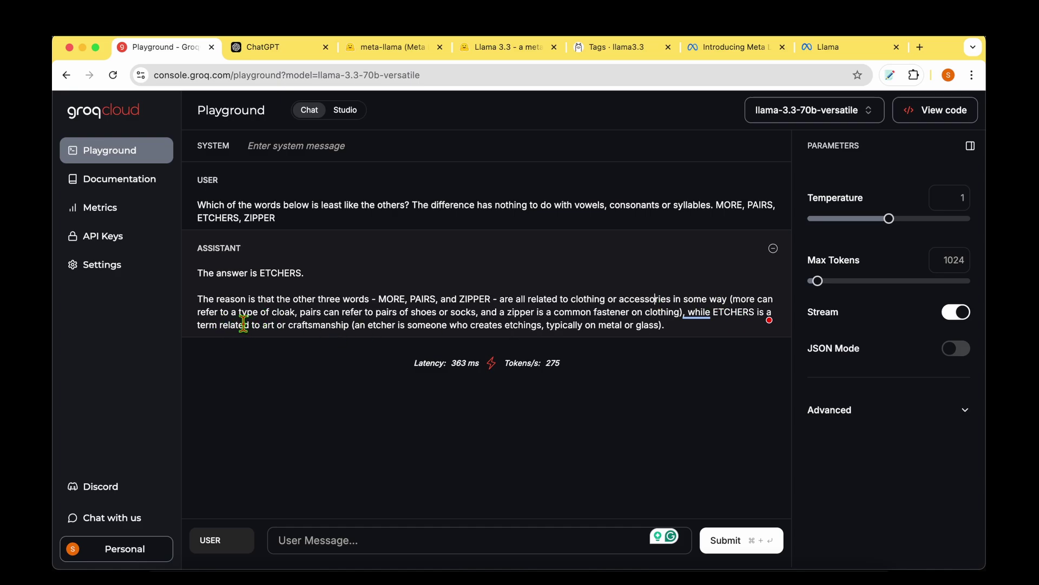
drag(244, 324, 450, 325)
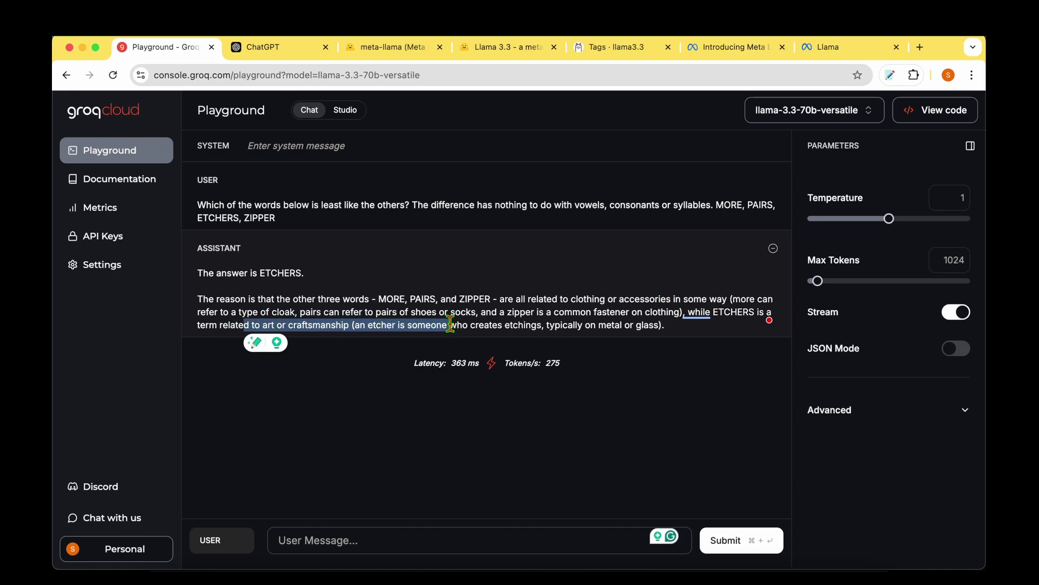
click(450, 325)
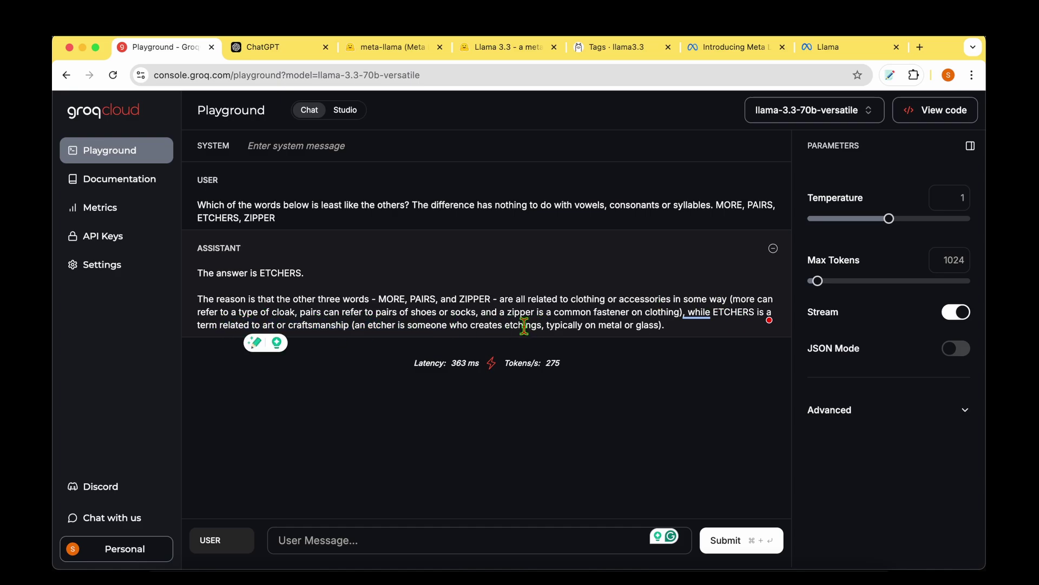
drag(524, 326, 665, 325)
click(662, 297)
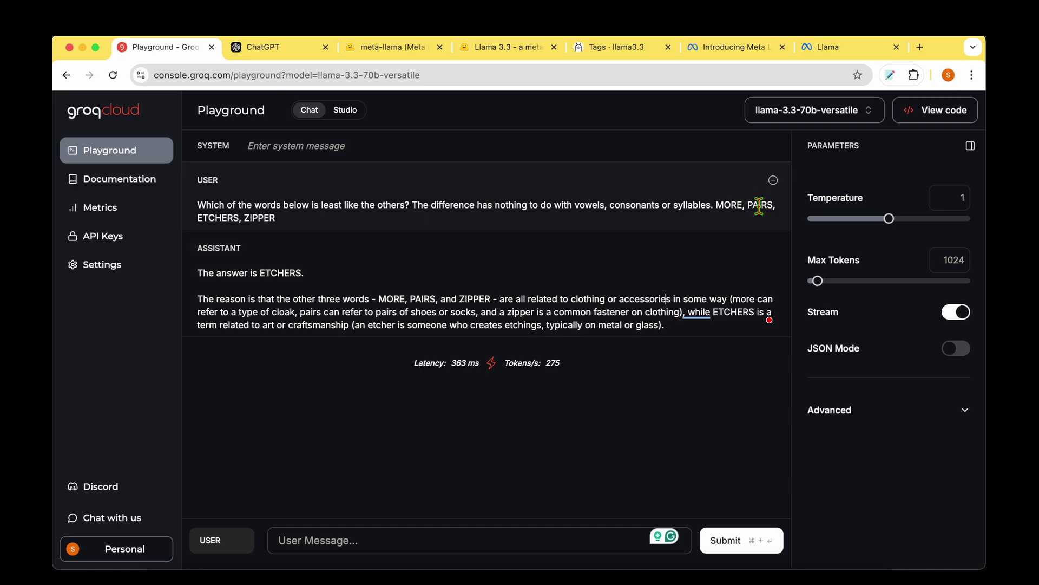
Pick out ZIPPER, MORE, PAIRS and ETCHERS in the question
double_click(314, 218)
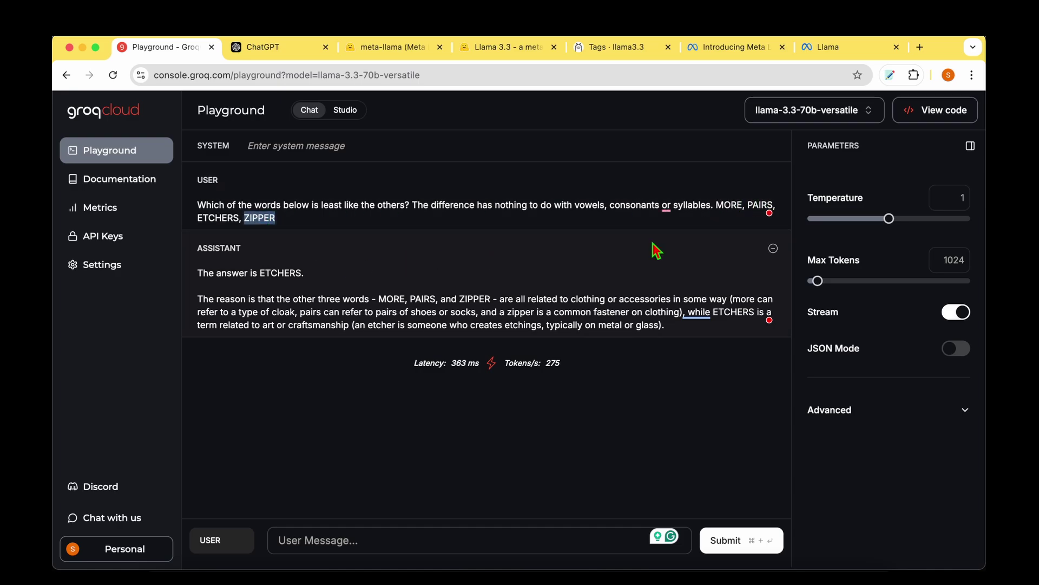
double_click(726, 206)
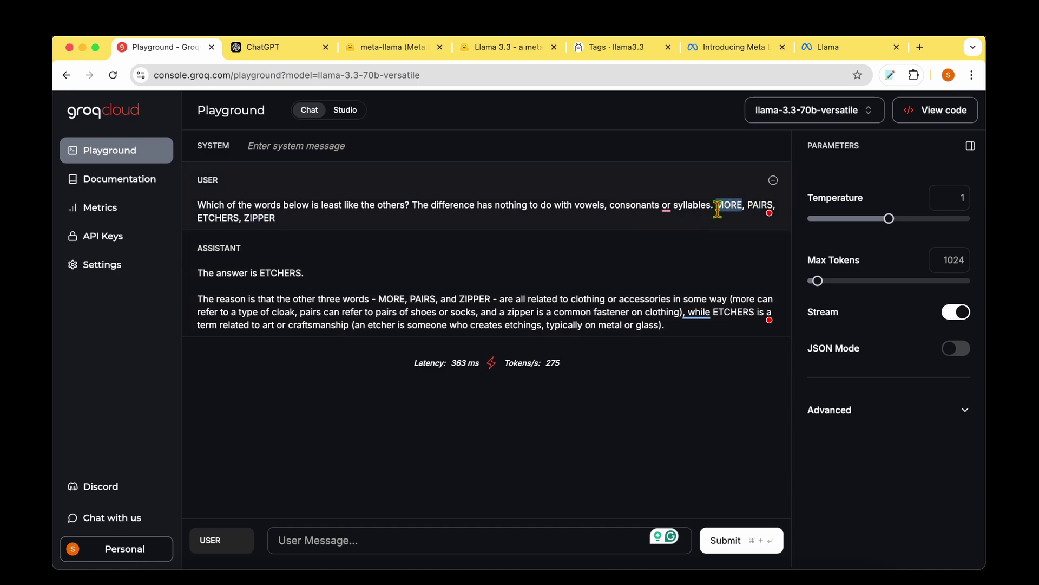
double_click(749, 206)
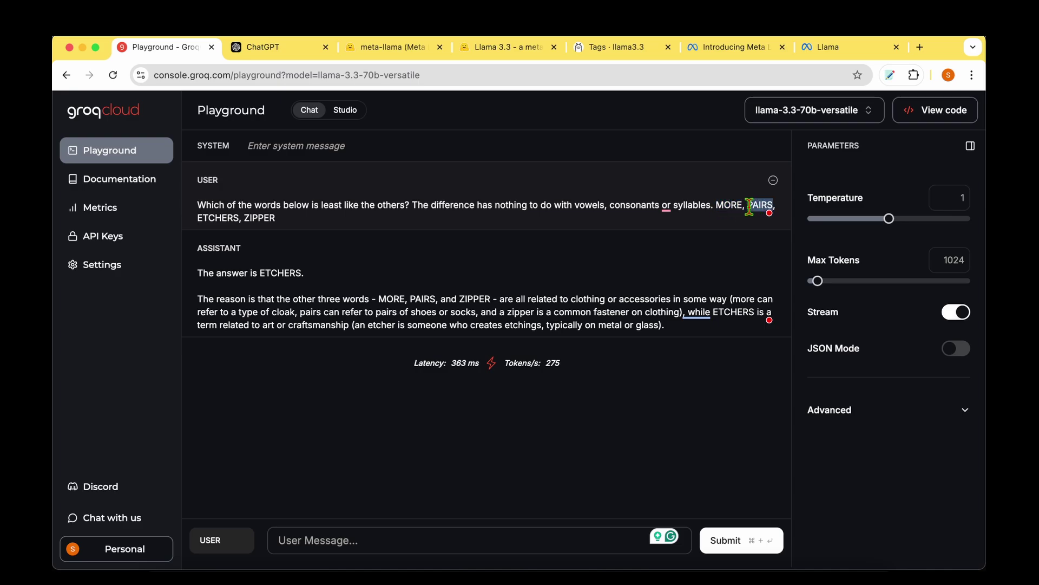
click(223, 220)
double_click(222, 219)
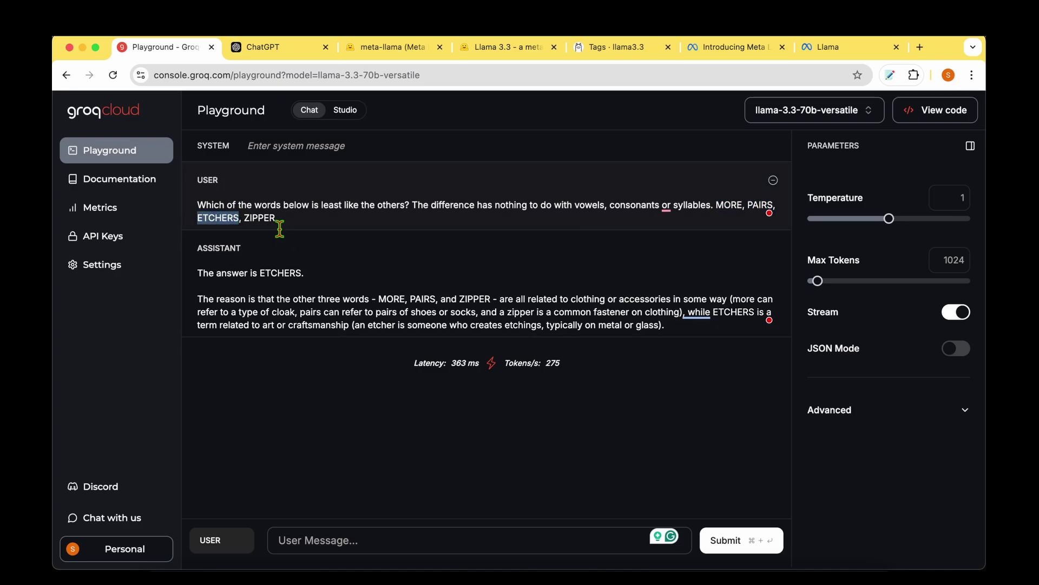
double_click(260, 218)
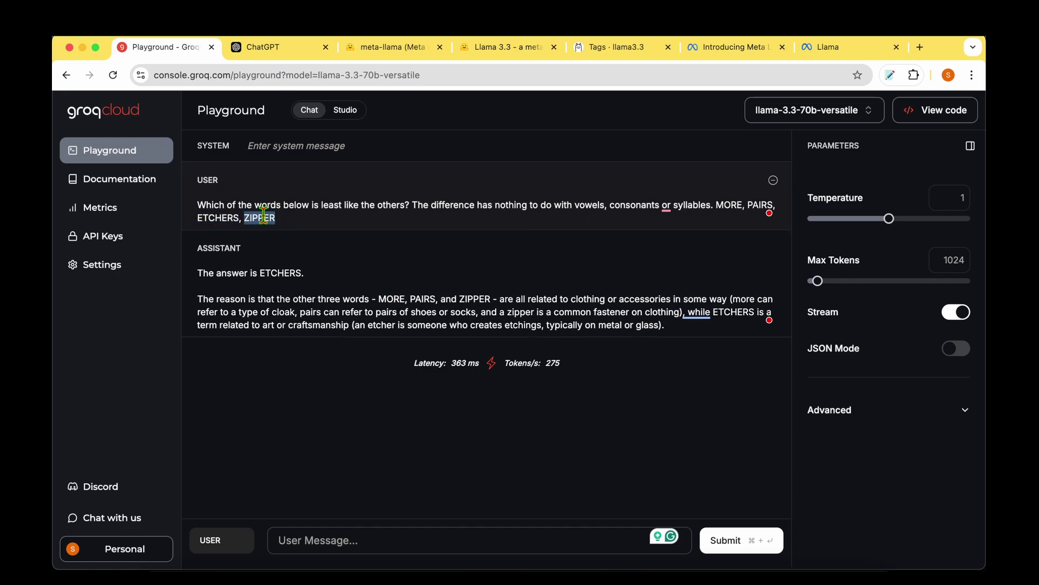
click(343, 257)
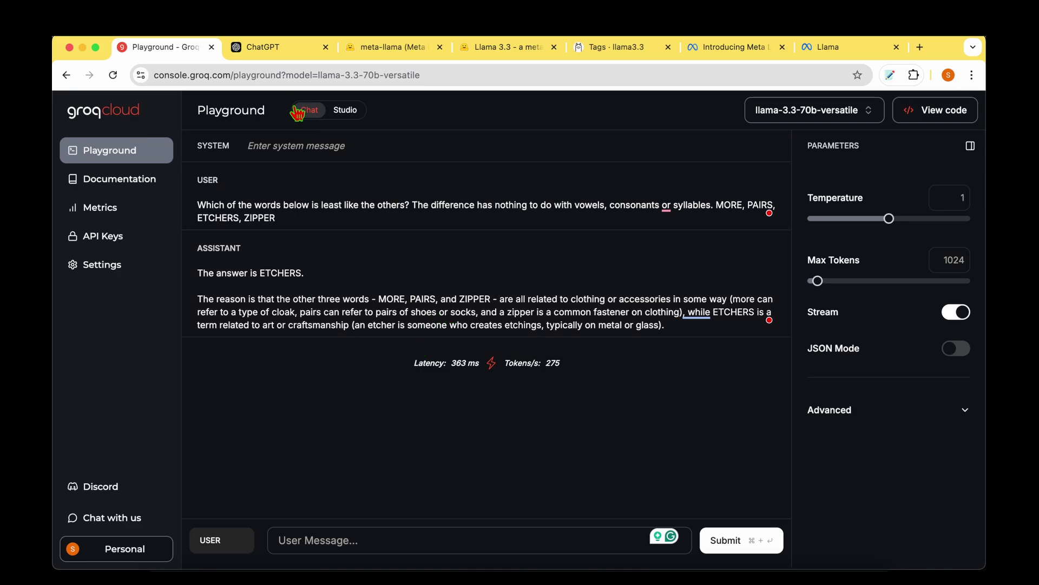
Send the word puzzle to ChatGPT in a fresh chat
click(275, 50)
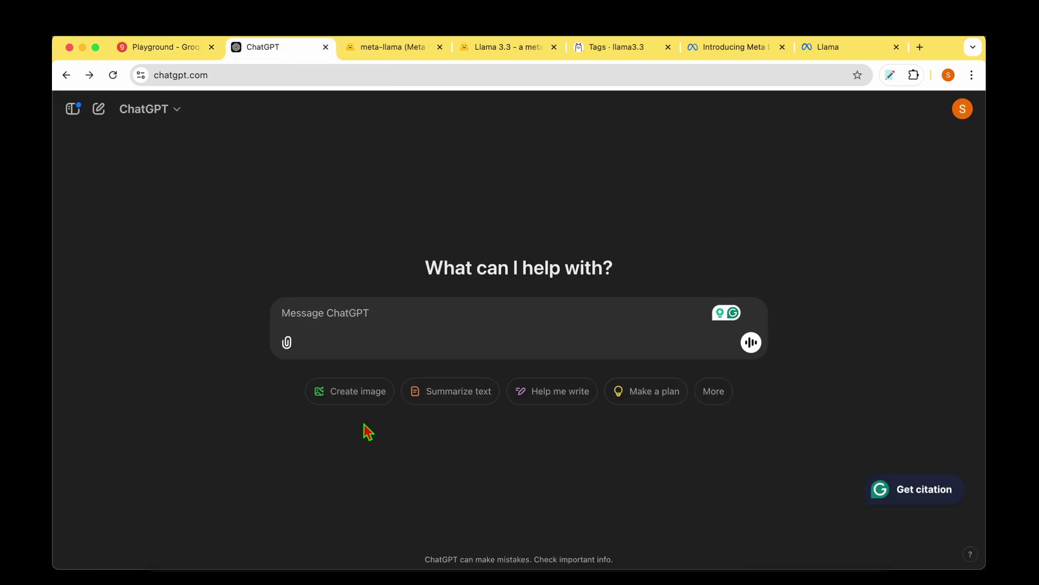
text(Which of the words below is least like the others? The difference has nothing to do with vowels, consonants or syllables. MORE, PAIRS, ETCHERS, ZIPPER)
key(Return)
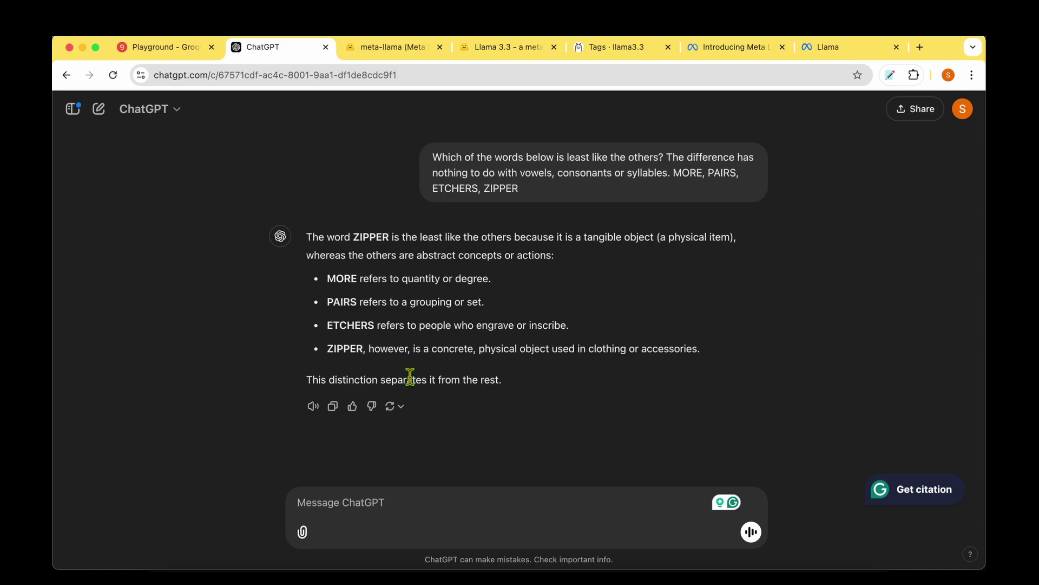
Highlight ChatGPT's ZIPPER answer and its reasoning, then return to the Groq Playground
drag(410, 377, 538, 382)
click(538, 384)
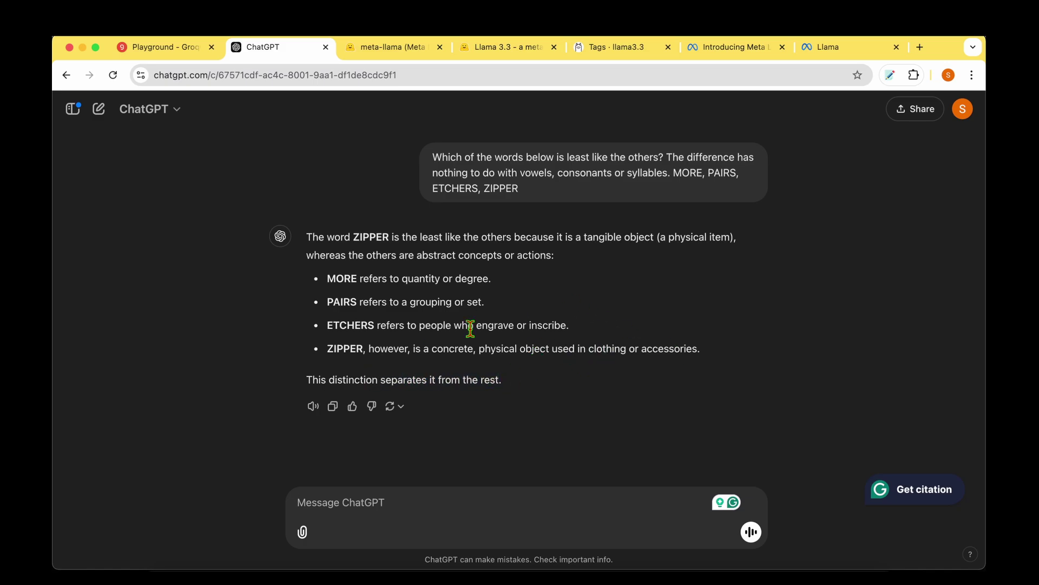
double_click(371, 239)
click(417, 277)
drag(551, 237, 611, 327)
click(610, 337)
click(174, 48)
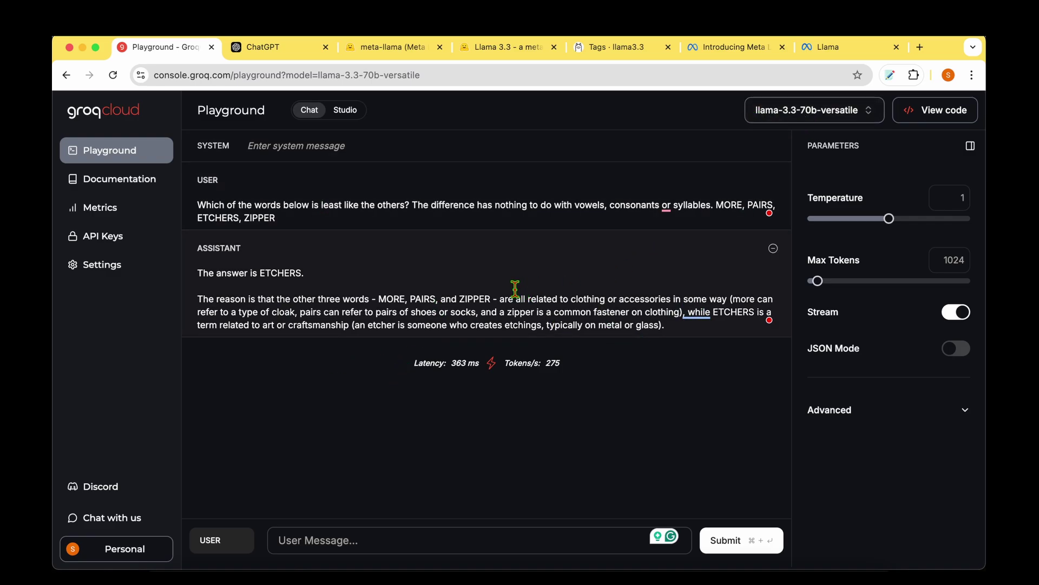
Reload the Playground and submit the 1 2 4 7 11 ? 22 sequence question to Llama 3.3
key(super+r)
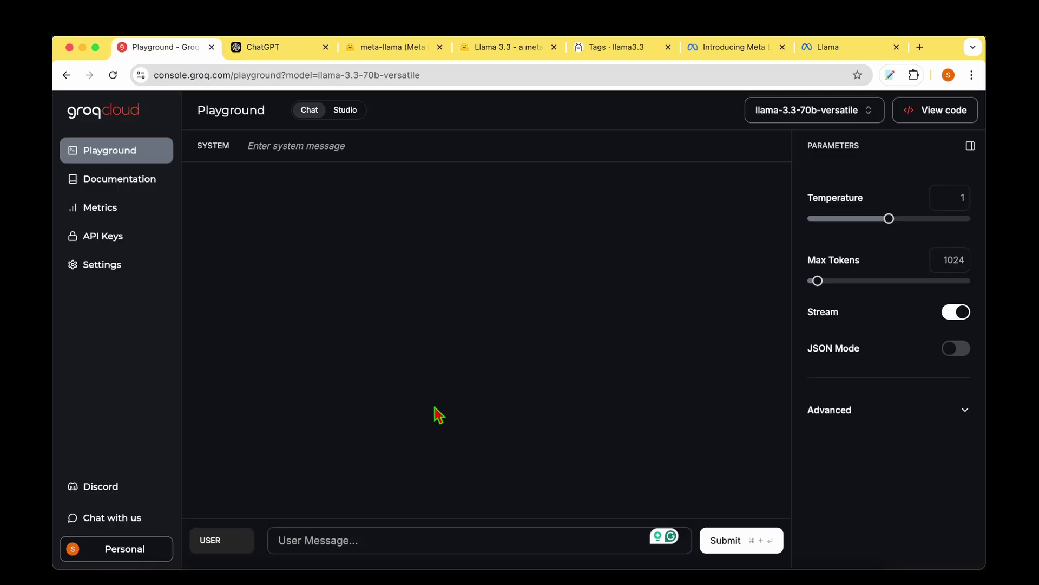
click(409, 535)
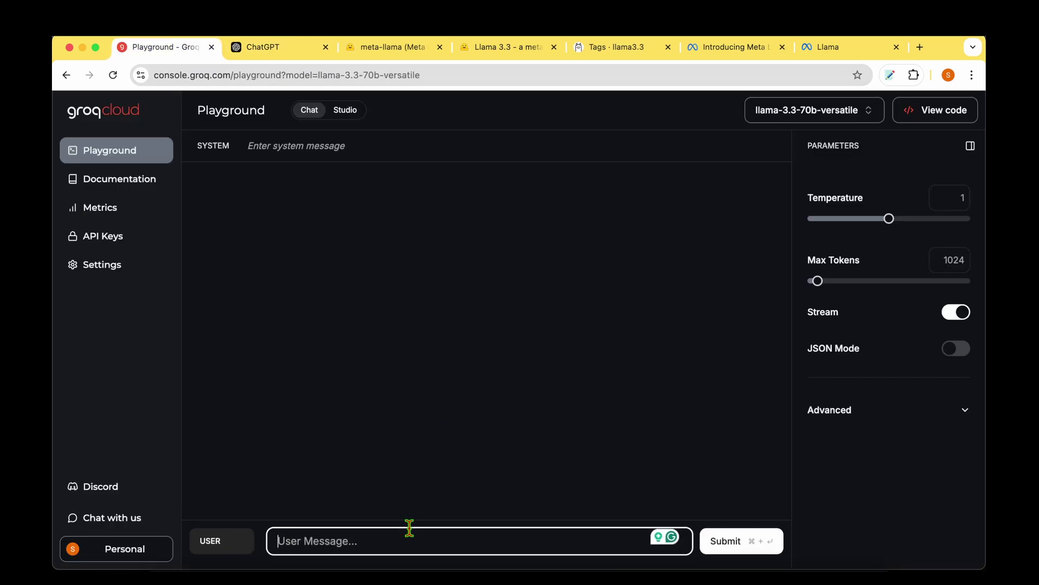
text(Find the number that best completes the following sequence. 1 2 4 7 11 ? 22)
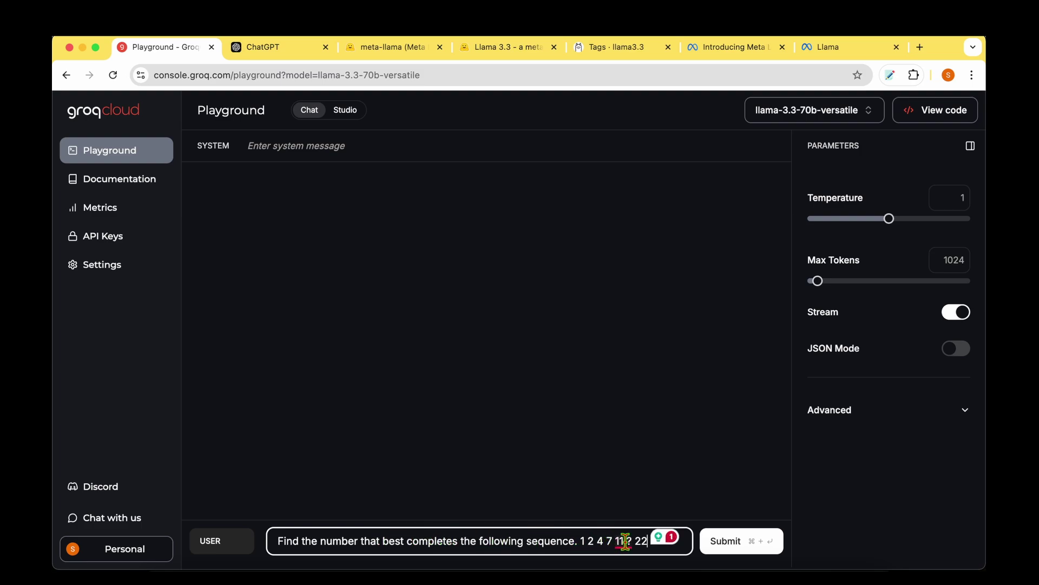
mouse_move(623, 541)
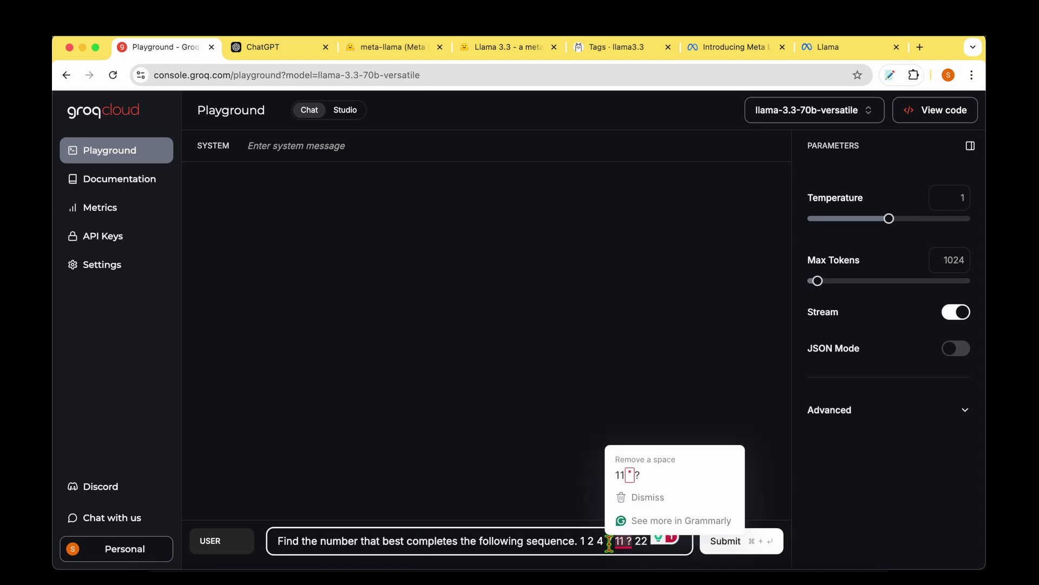
click(719, 541)
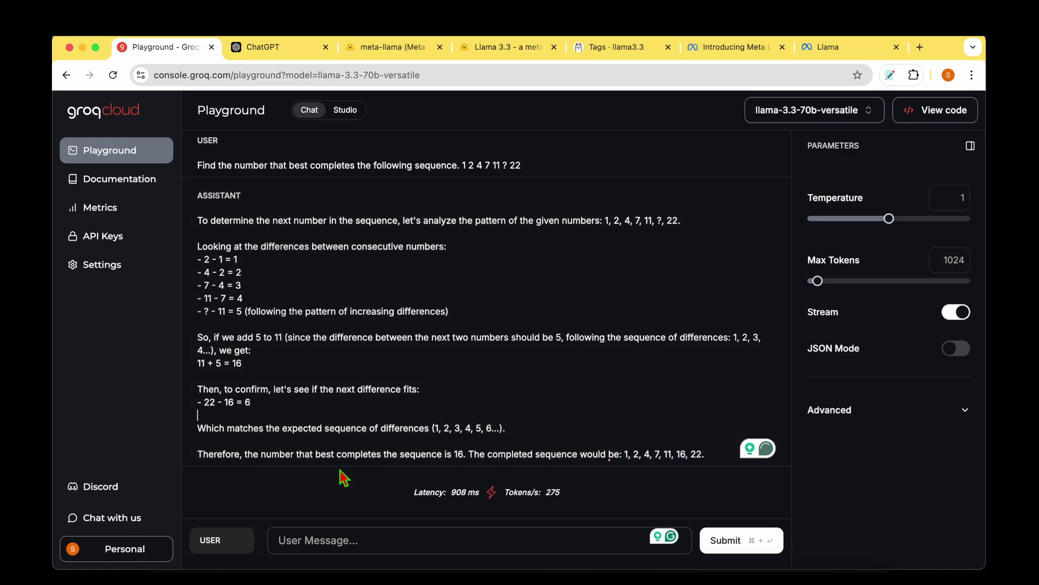
Review Llama's answer of 16 and its list of differences, then go to ChatGPT
drag(322, 453, 604, 453)
click(609, 454)
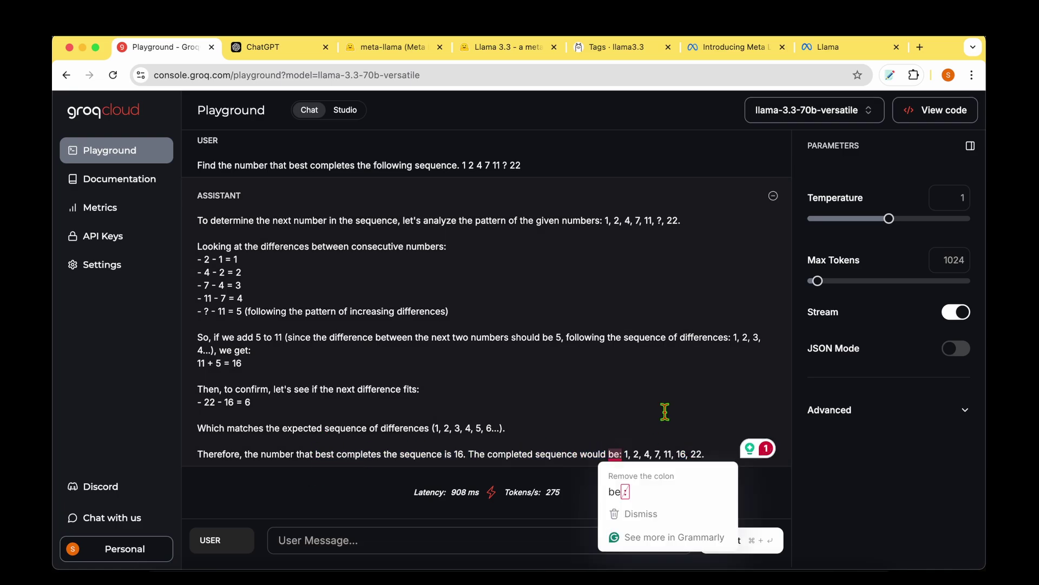
click(665, 412)
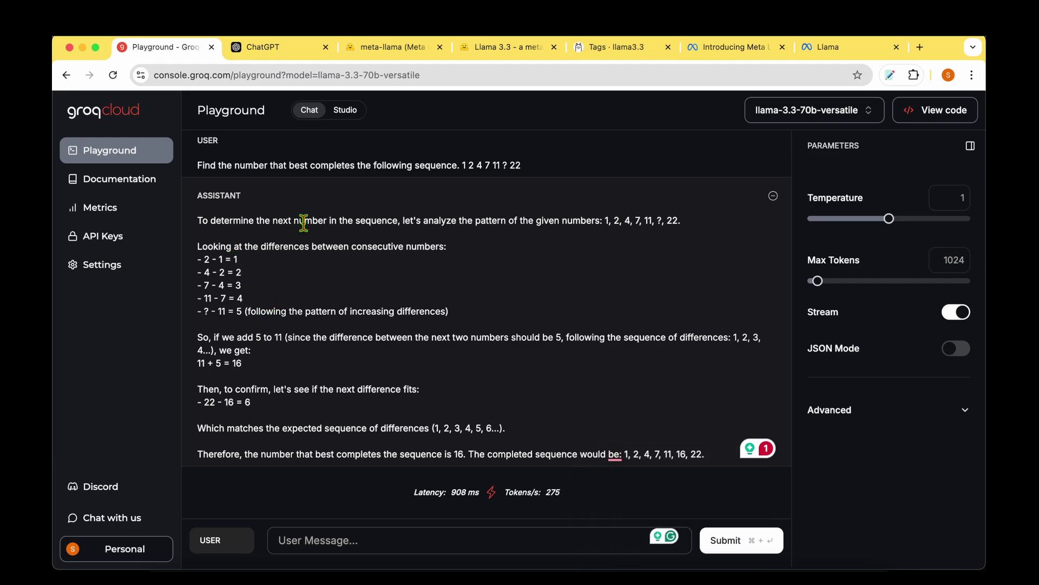
drag(304, 222, 663, 221)
click(515, 276)
click(580, 272)
drag(280, 248, 280, 310)
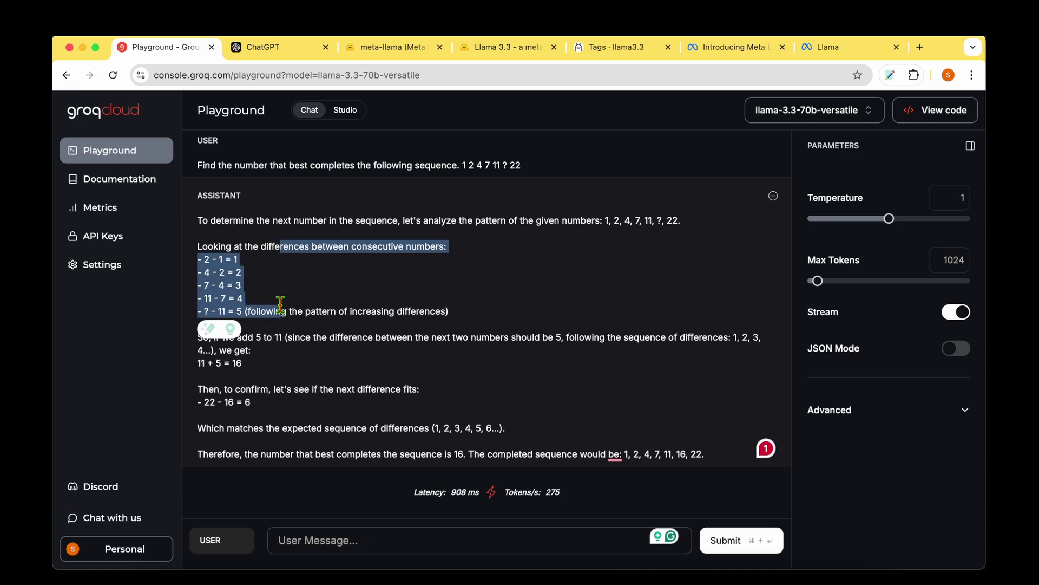
click(305, 303)
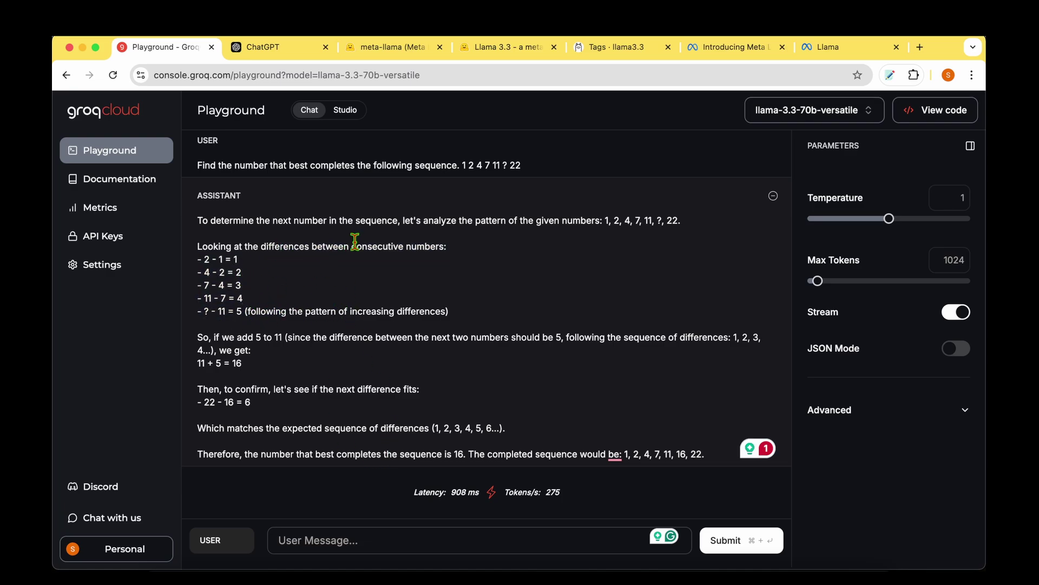
click(509, 377)
click(261, 46)
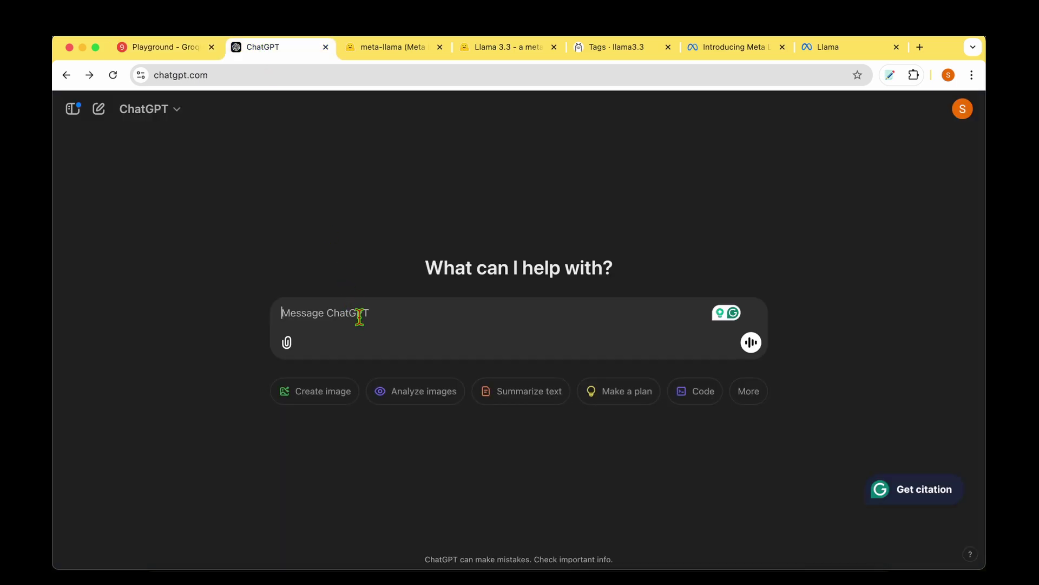
Send the sequence puzzle to ChatGPT and highlight its final answer of 16
text(Find the number that best completes the following sequence. 1 2 4 7 11 ? 22)
key(Return)
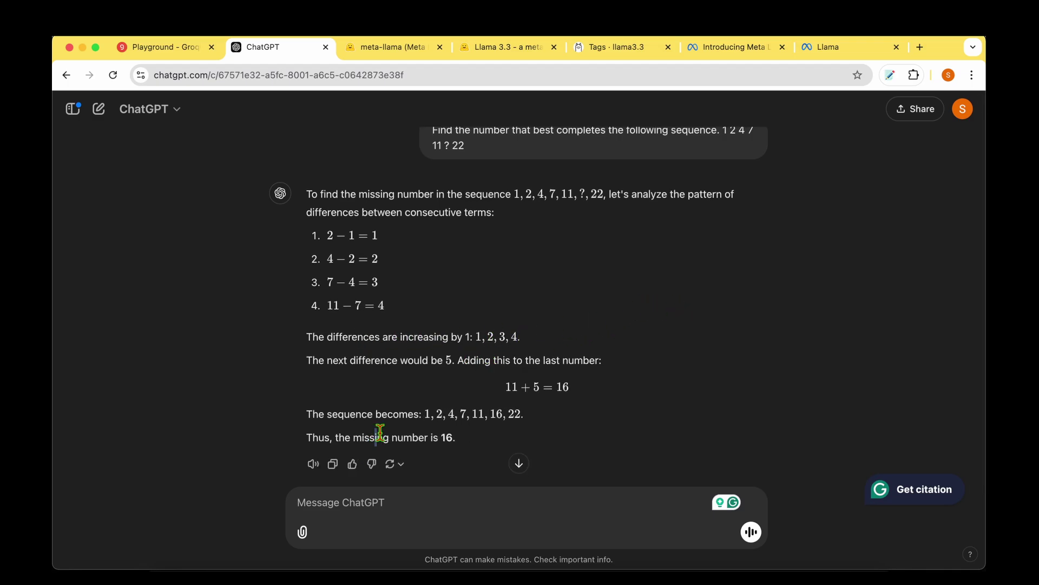
drag(380, 432, 480, 439)
click(501, 437)
Compare Llama's completed sequence in GroqCloud with ChatGPT's, ending back on the Groq Playground
key(ctrl+shift+Tab)
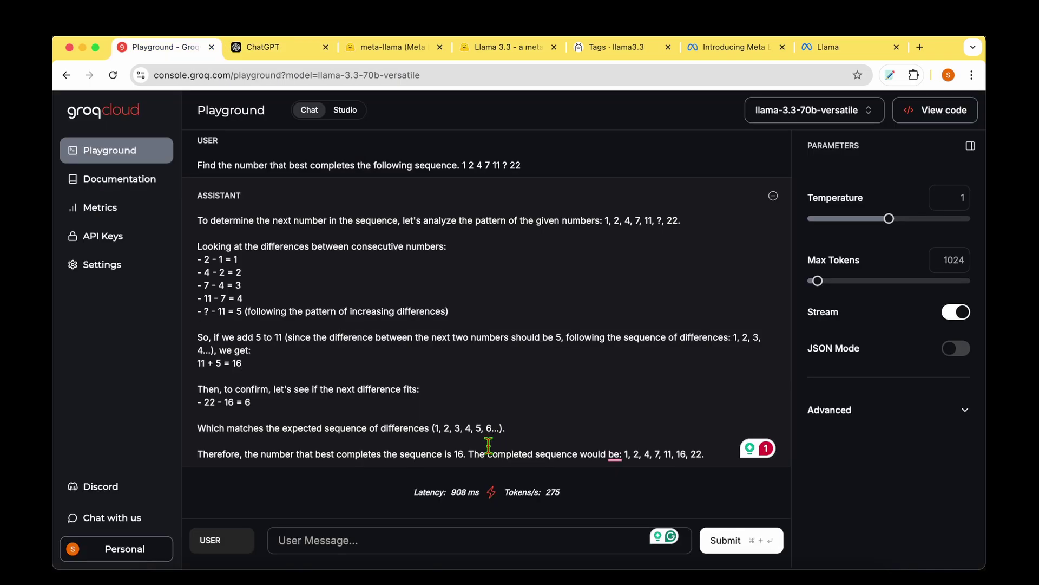
drag(691, 454, 624, 453)
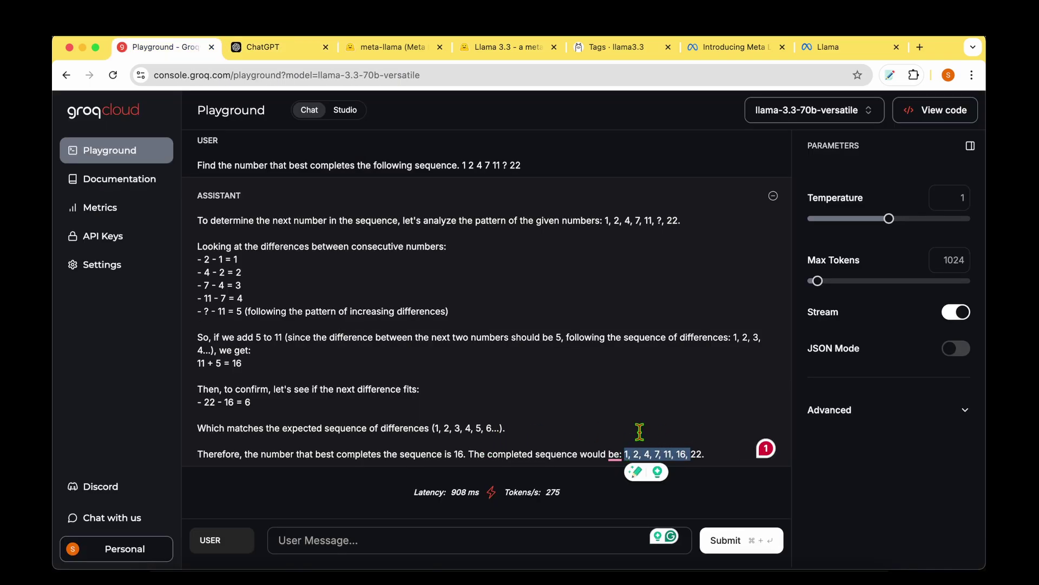
click(637, 428)
click(259, 50)
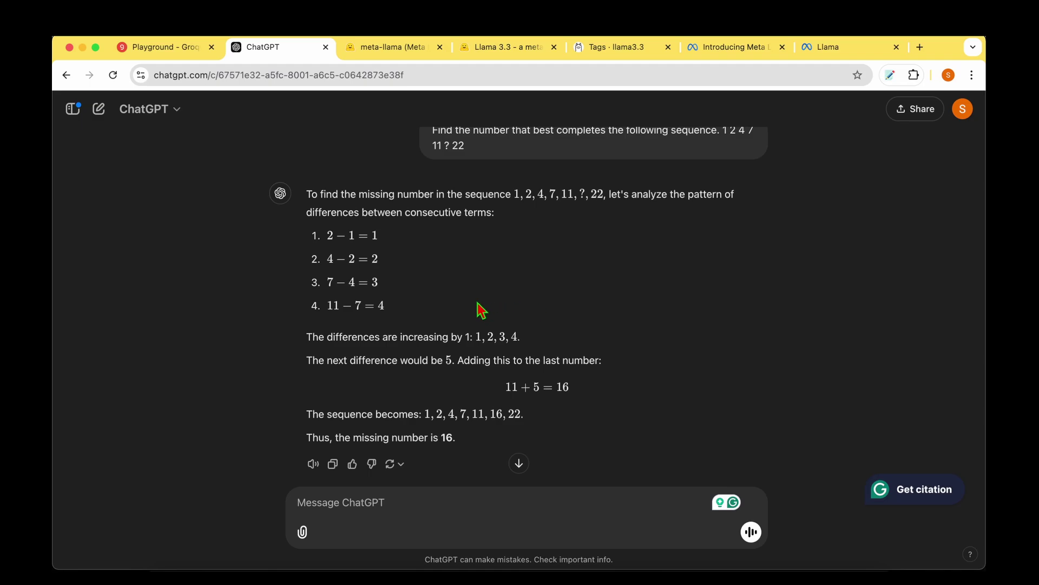
key(ctrl+shift+Tab)
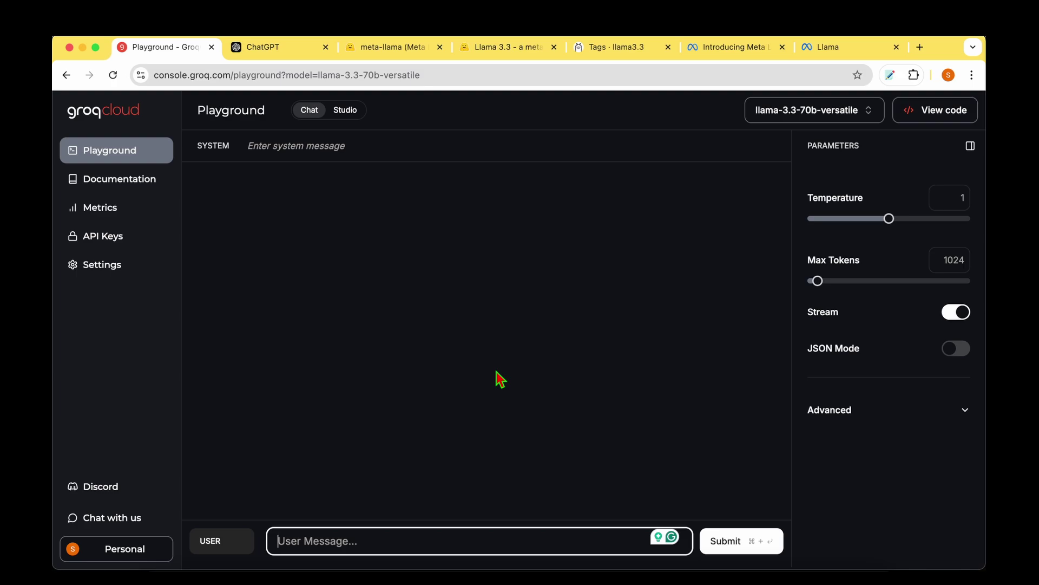
Submit the word-count question to Llama 3.3 and highlight its claim of 8 words
text(how many words are there in the response to this prompt?)
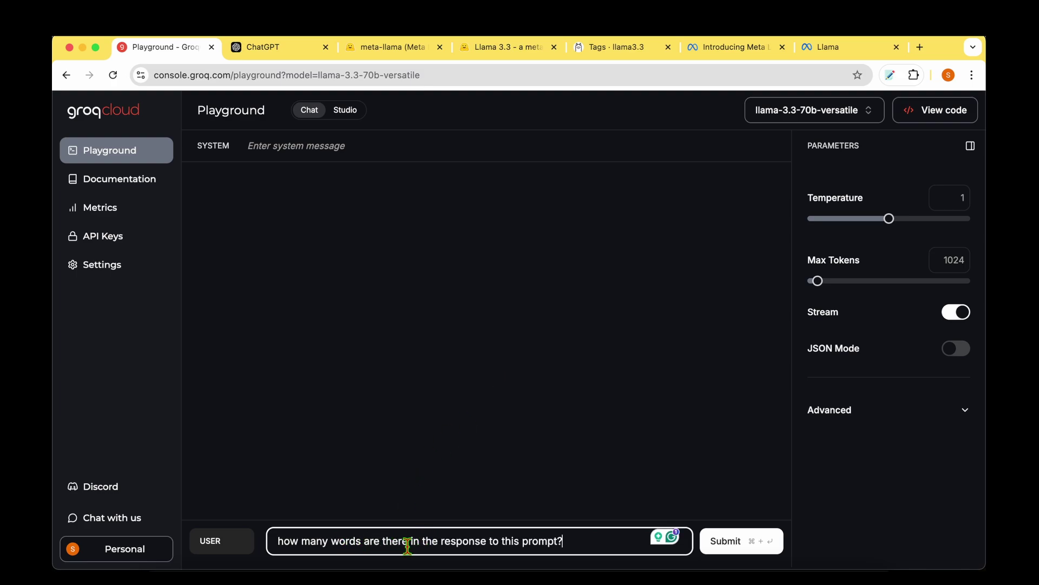
click(731, 541)
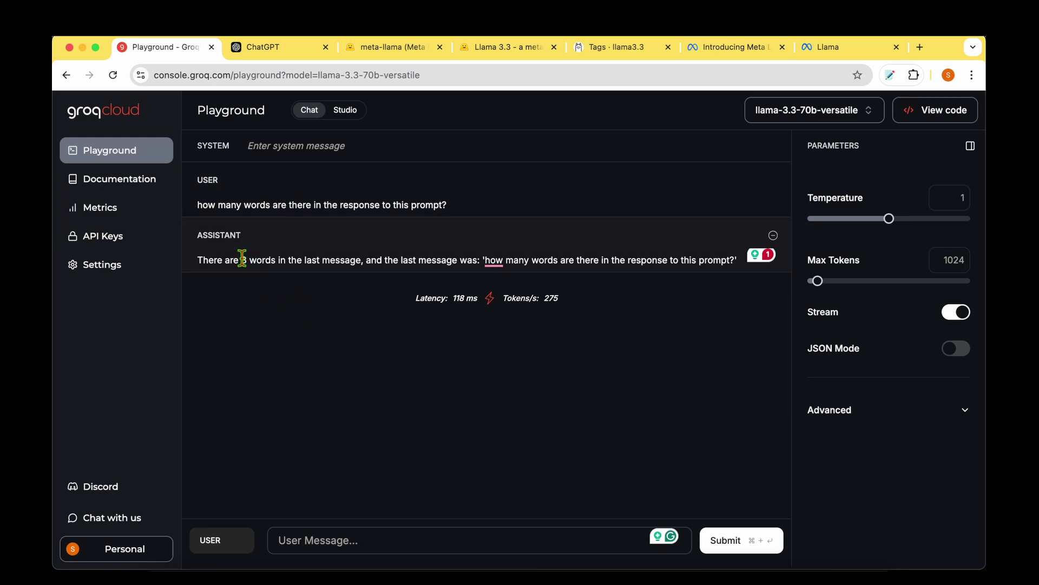
drag(228, 258, 365, 260)
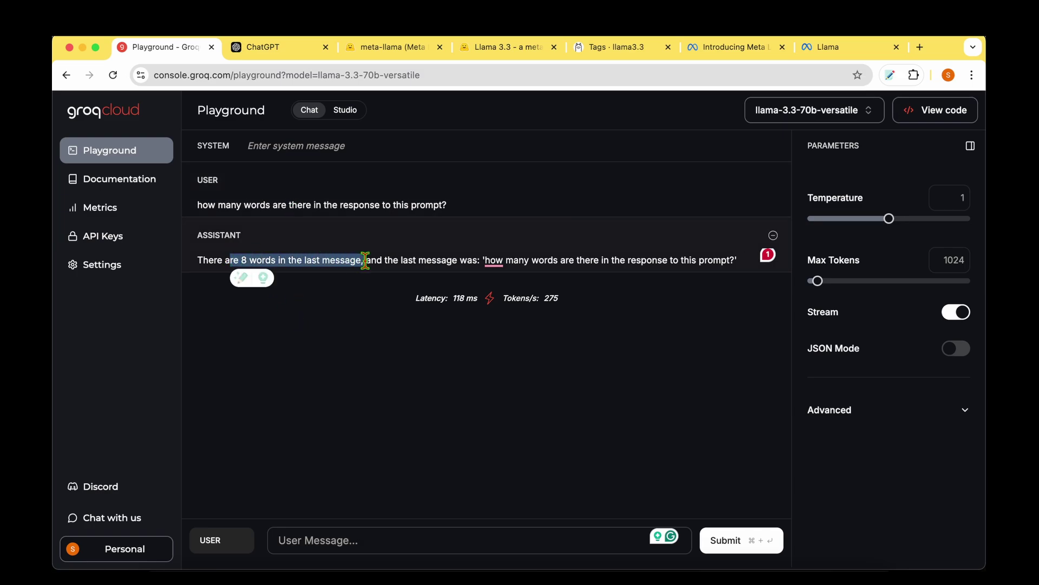
click(366, 260)
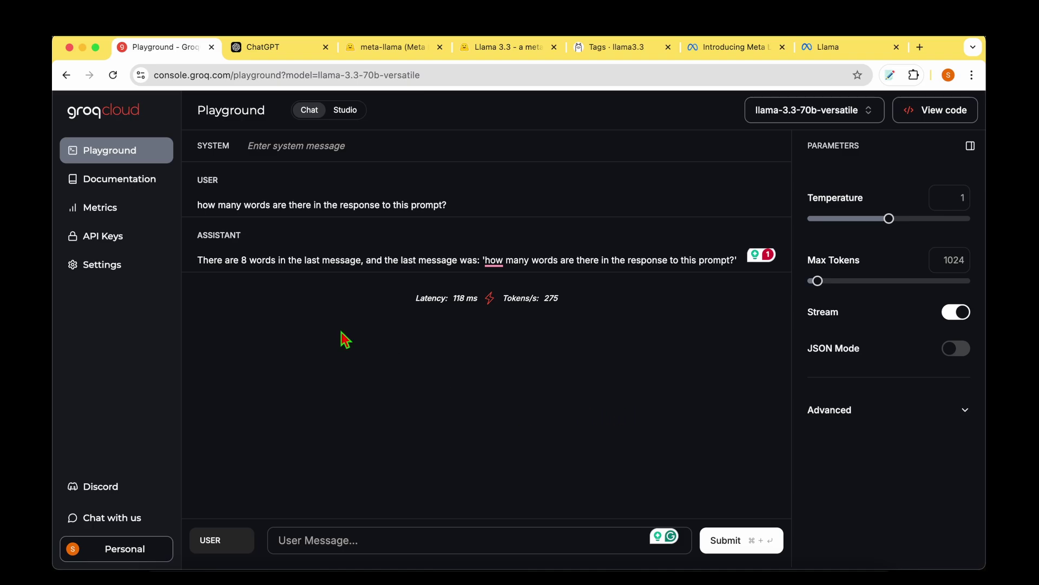
Ask ChatGPT the word-count question, highlight its 23-word answer, then return to Groq's message box
click(272, 47)
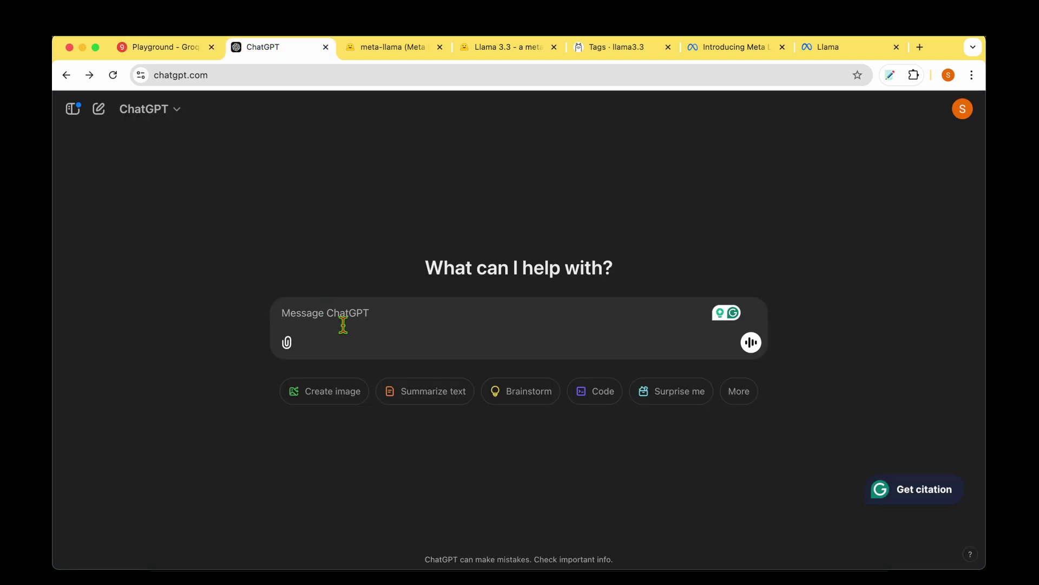
text(how many words are there in the response to this prompt?)
key(Return)
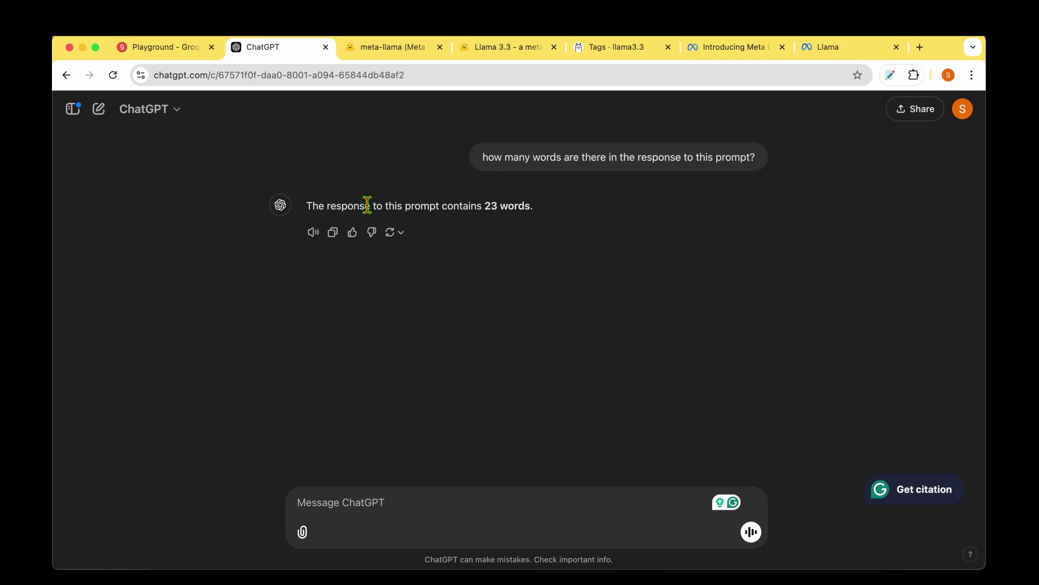
drag(512, 206, 486, 205)
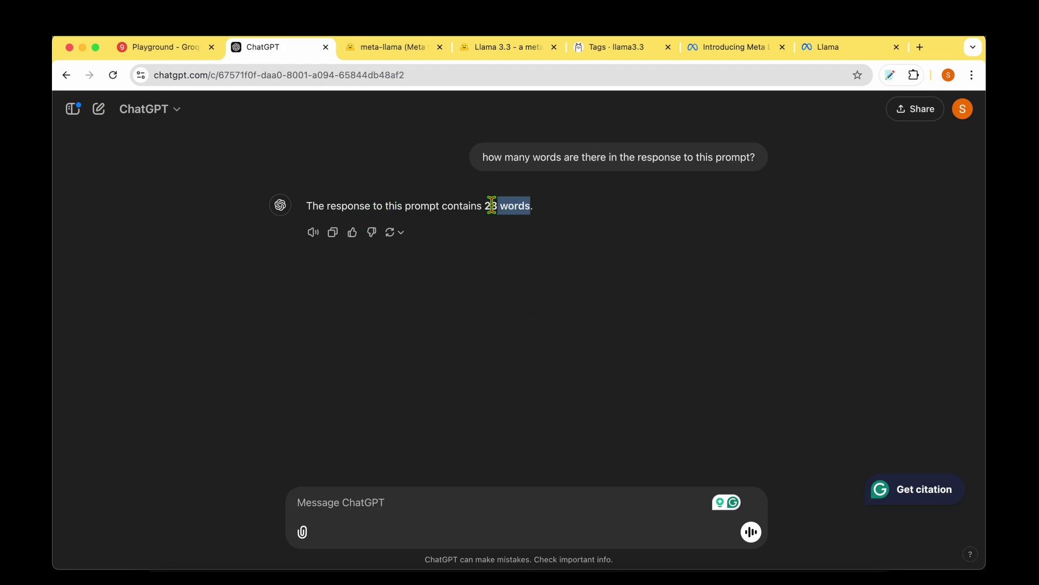
key(ctrl+shift+Tab)
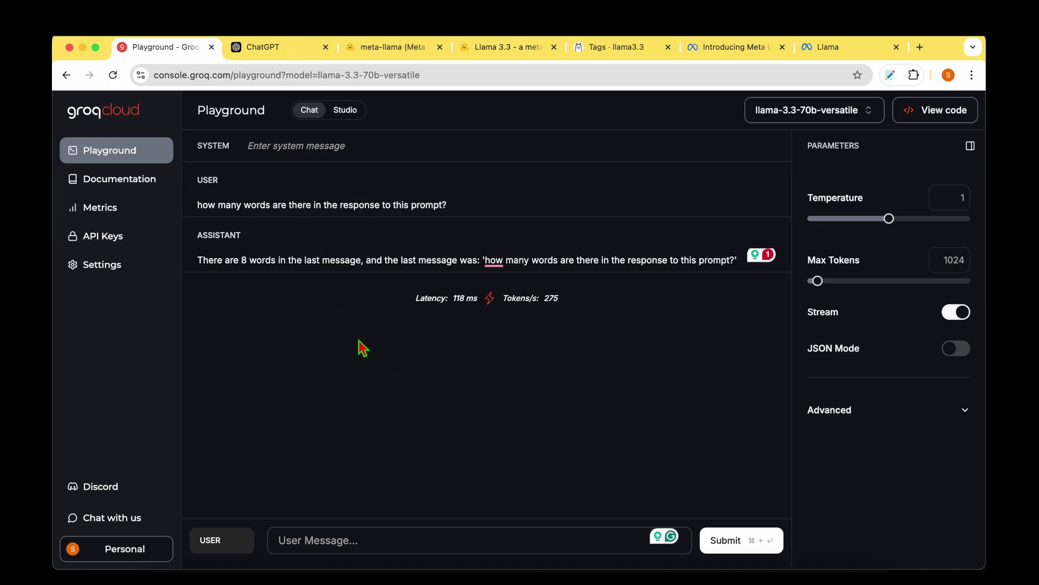
click(391, 532)
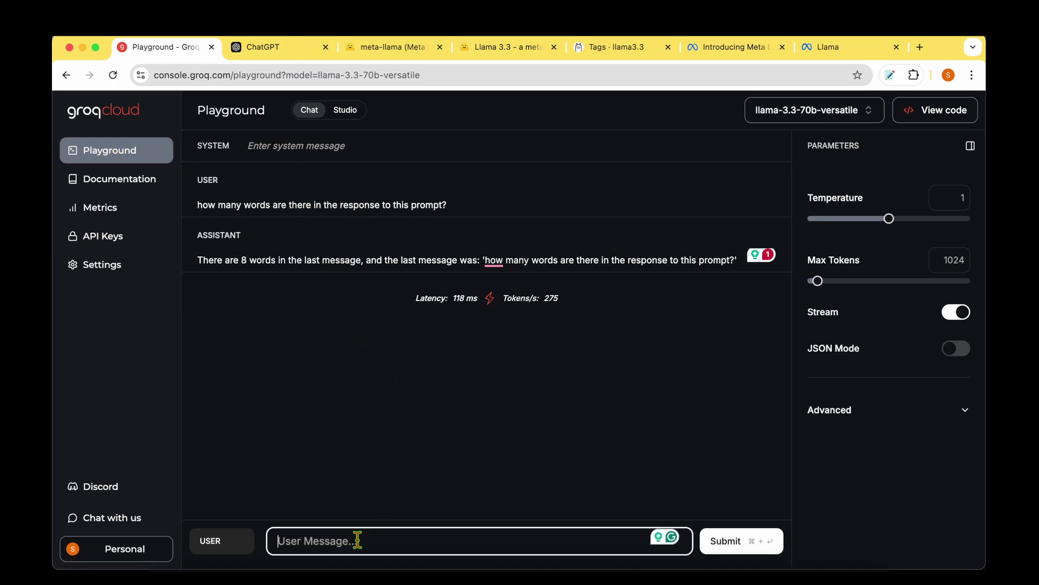
Submit the strawberry letter-count question to Llama 3.3, which answers 2 r's
text(how many "r"s are there in the word "strawberry"?)
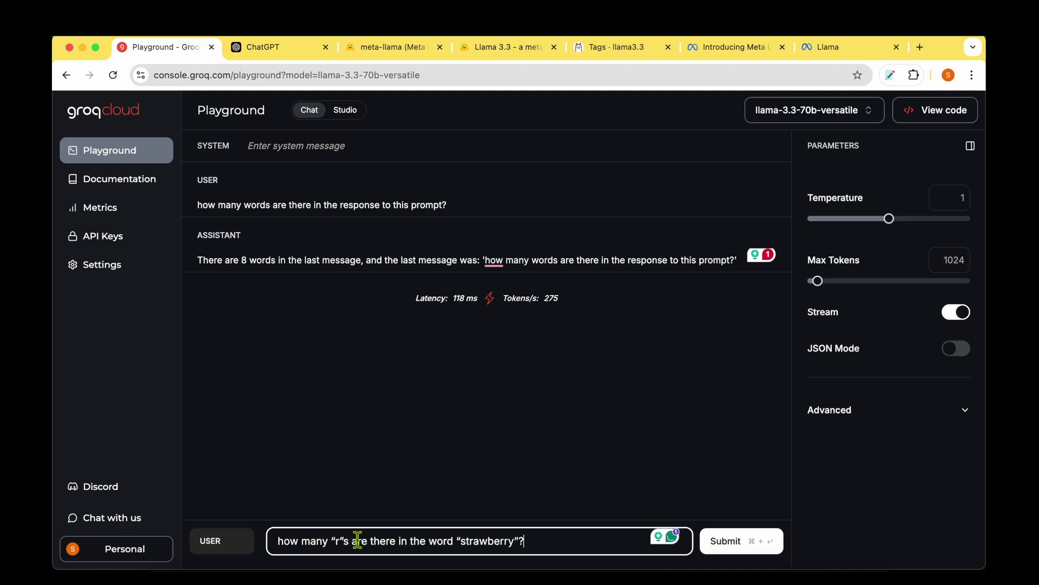
key(Return)
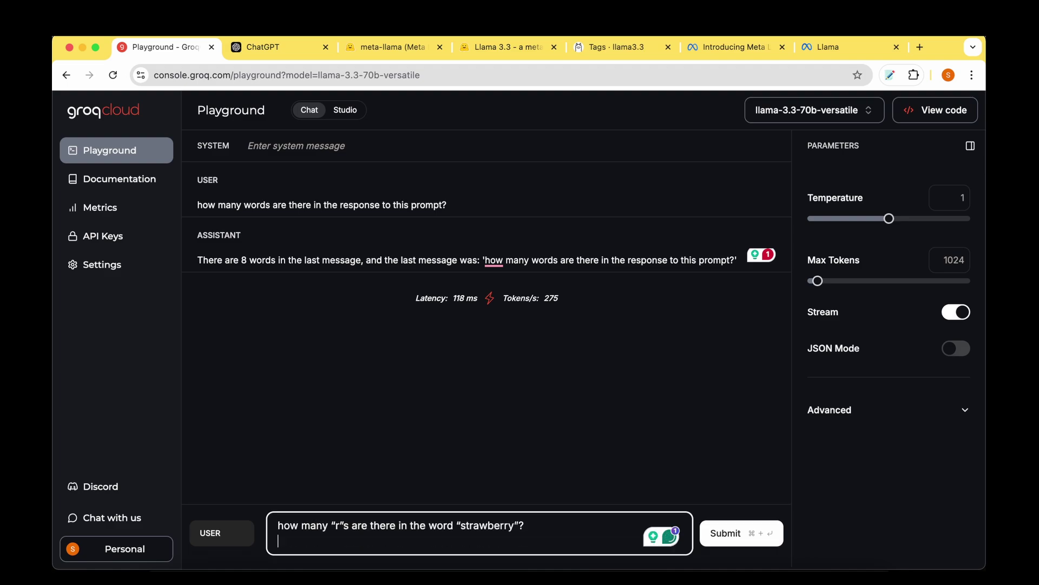
click(728, 534)
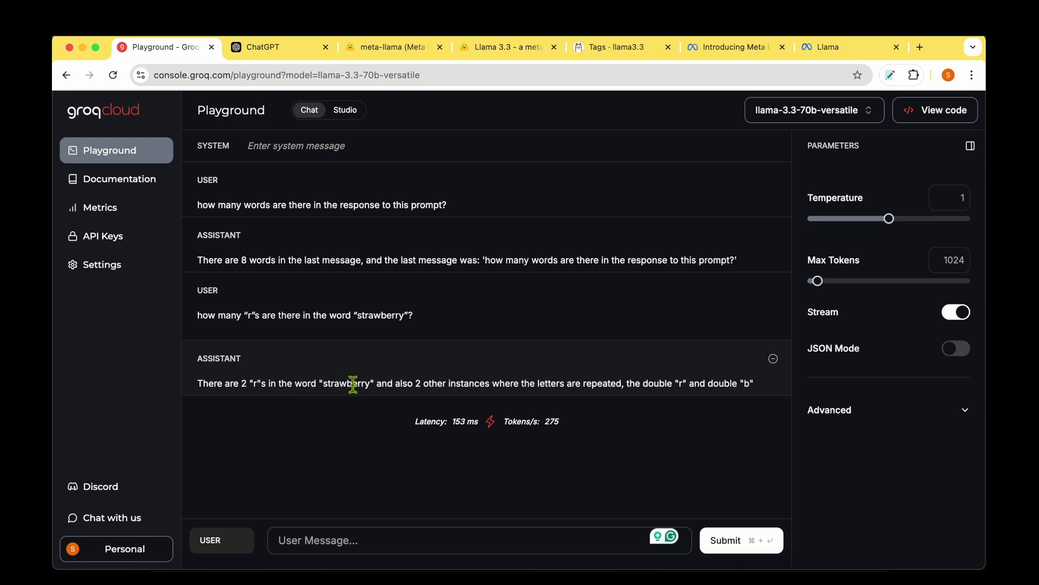
click(413, 383)
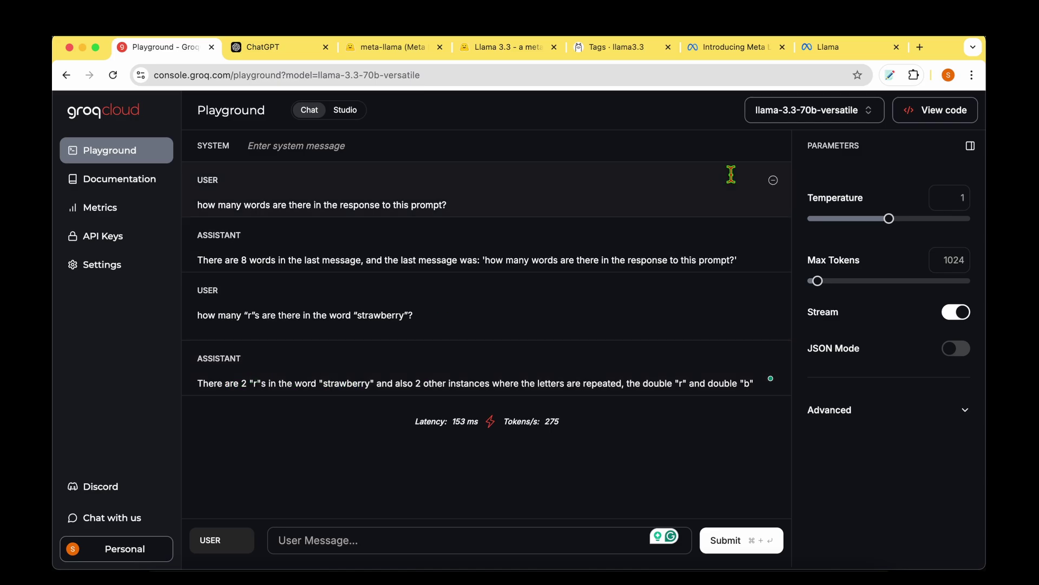
Send the same strawberry letter-count question to ChatGPT
click(271, 50)
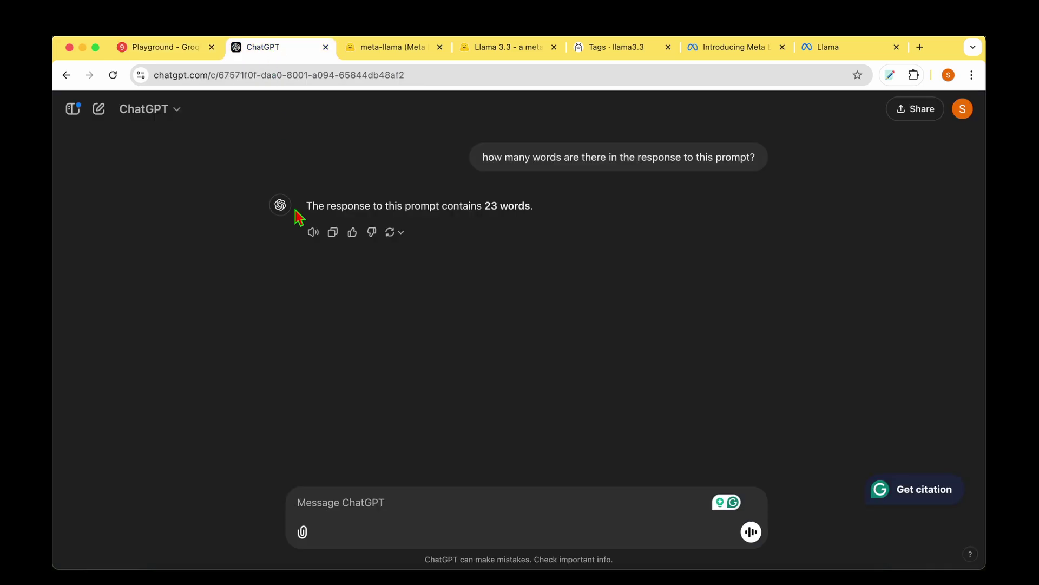
text(how many "r"s are there in the word "strawberry"?)
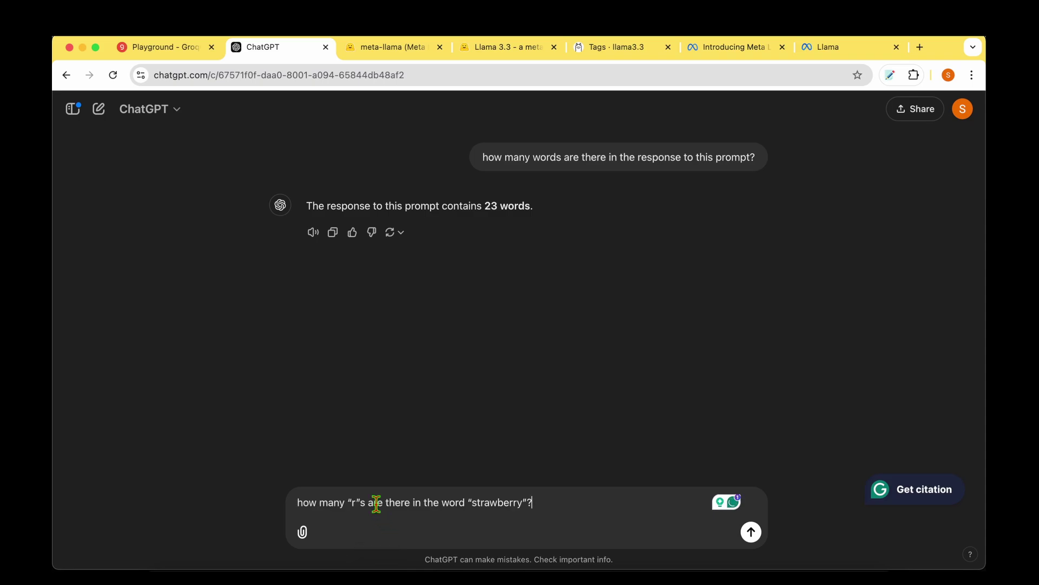
key(Return)
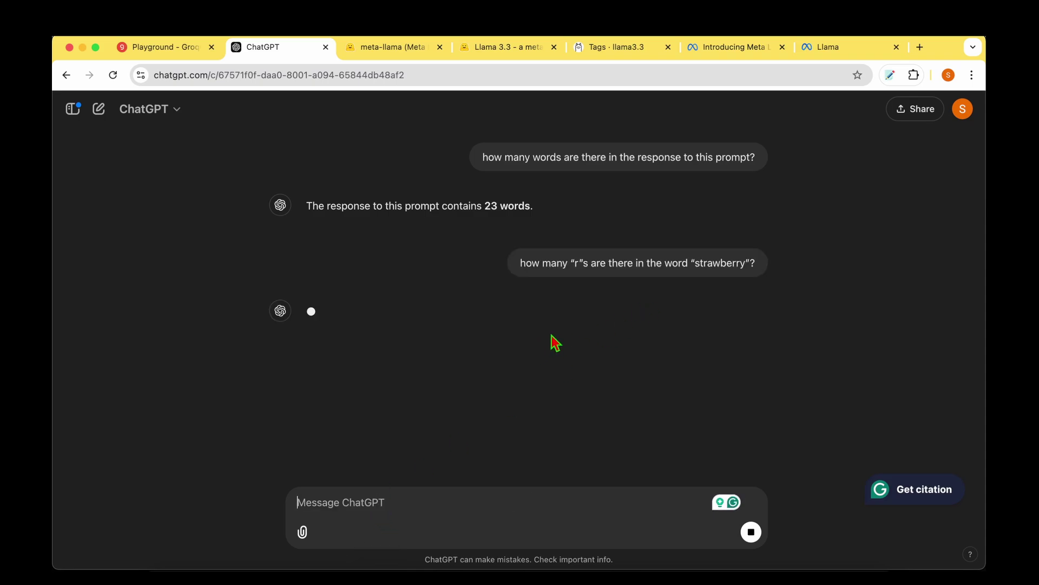